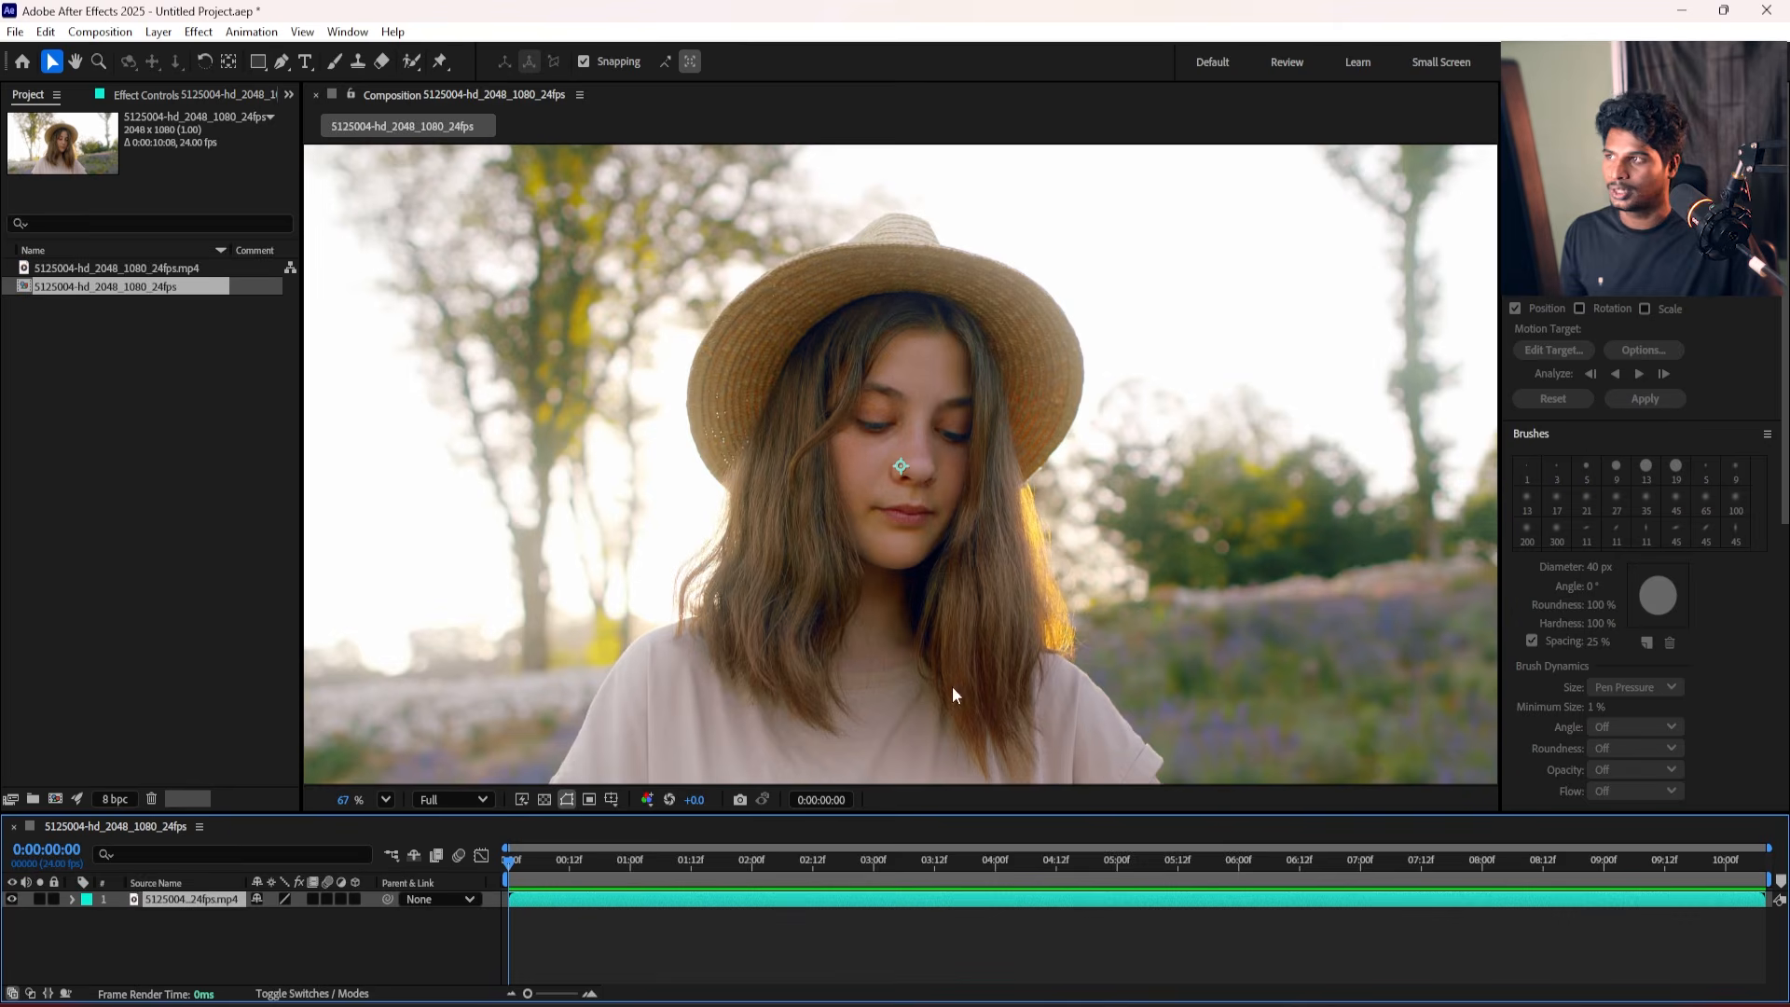
Activate the Roto Brush tool for cutting out the woman in the footage.
left_click(413, 67)
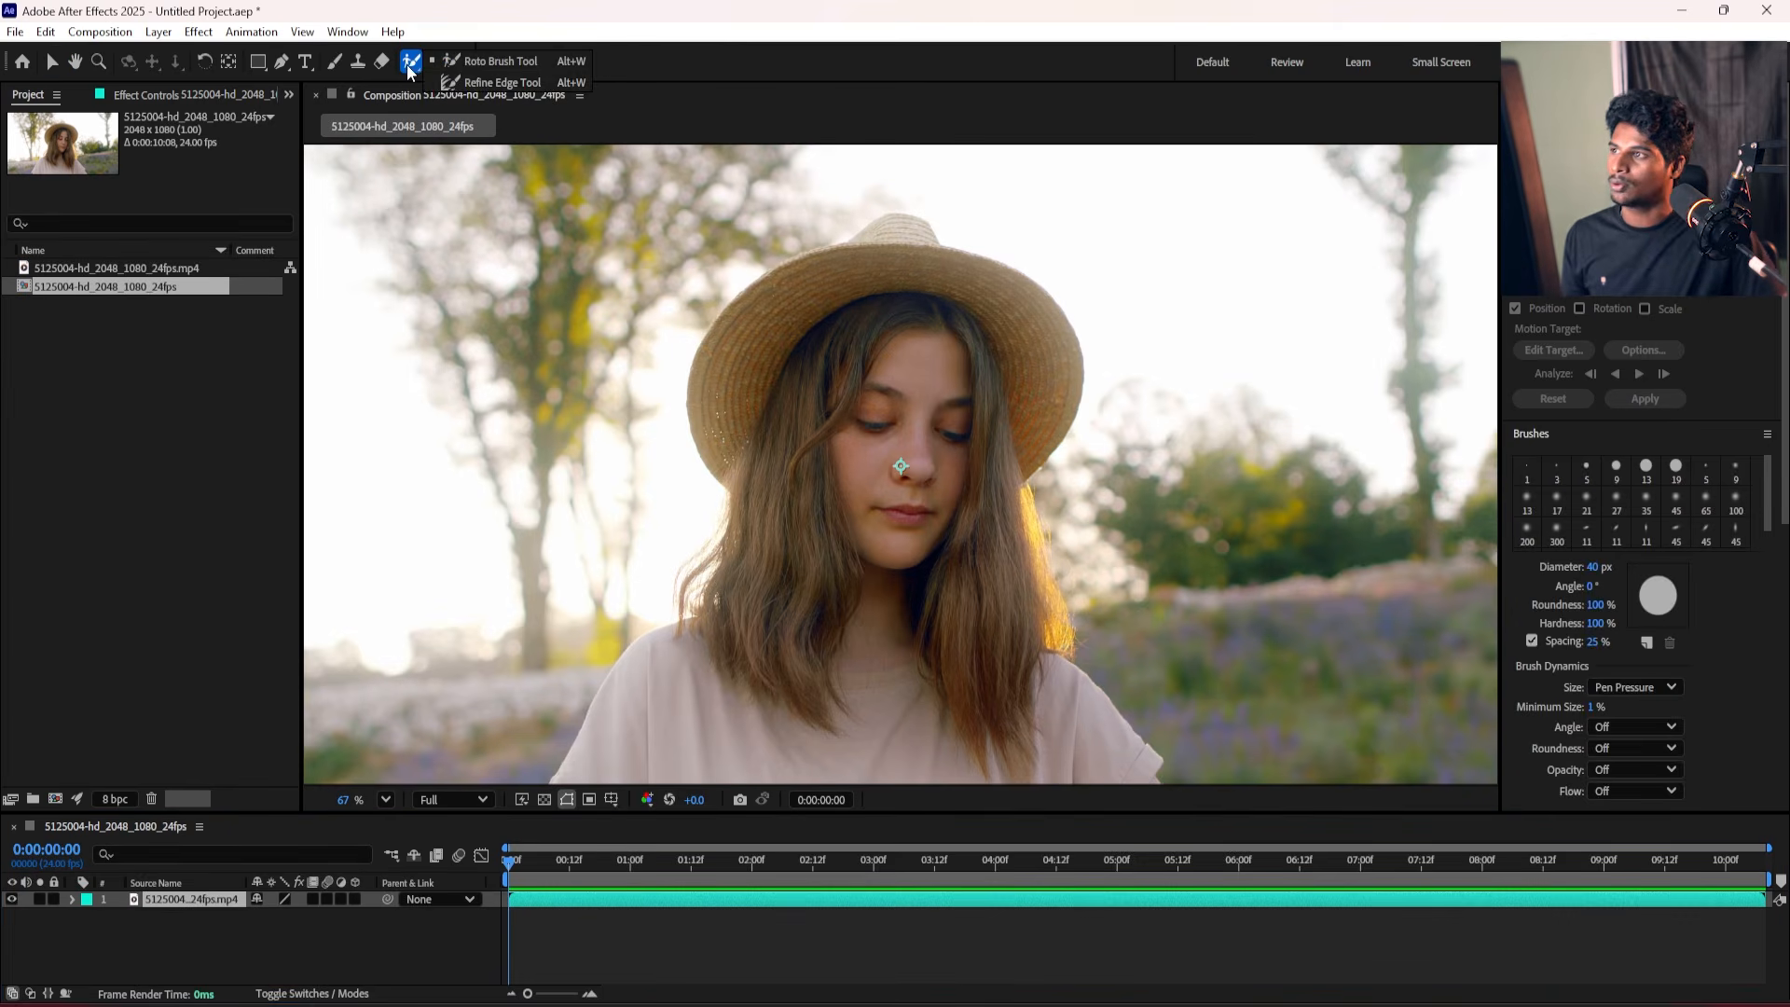
left_click(485, 82)
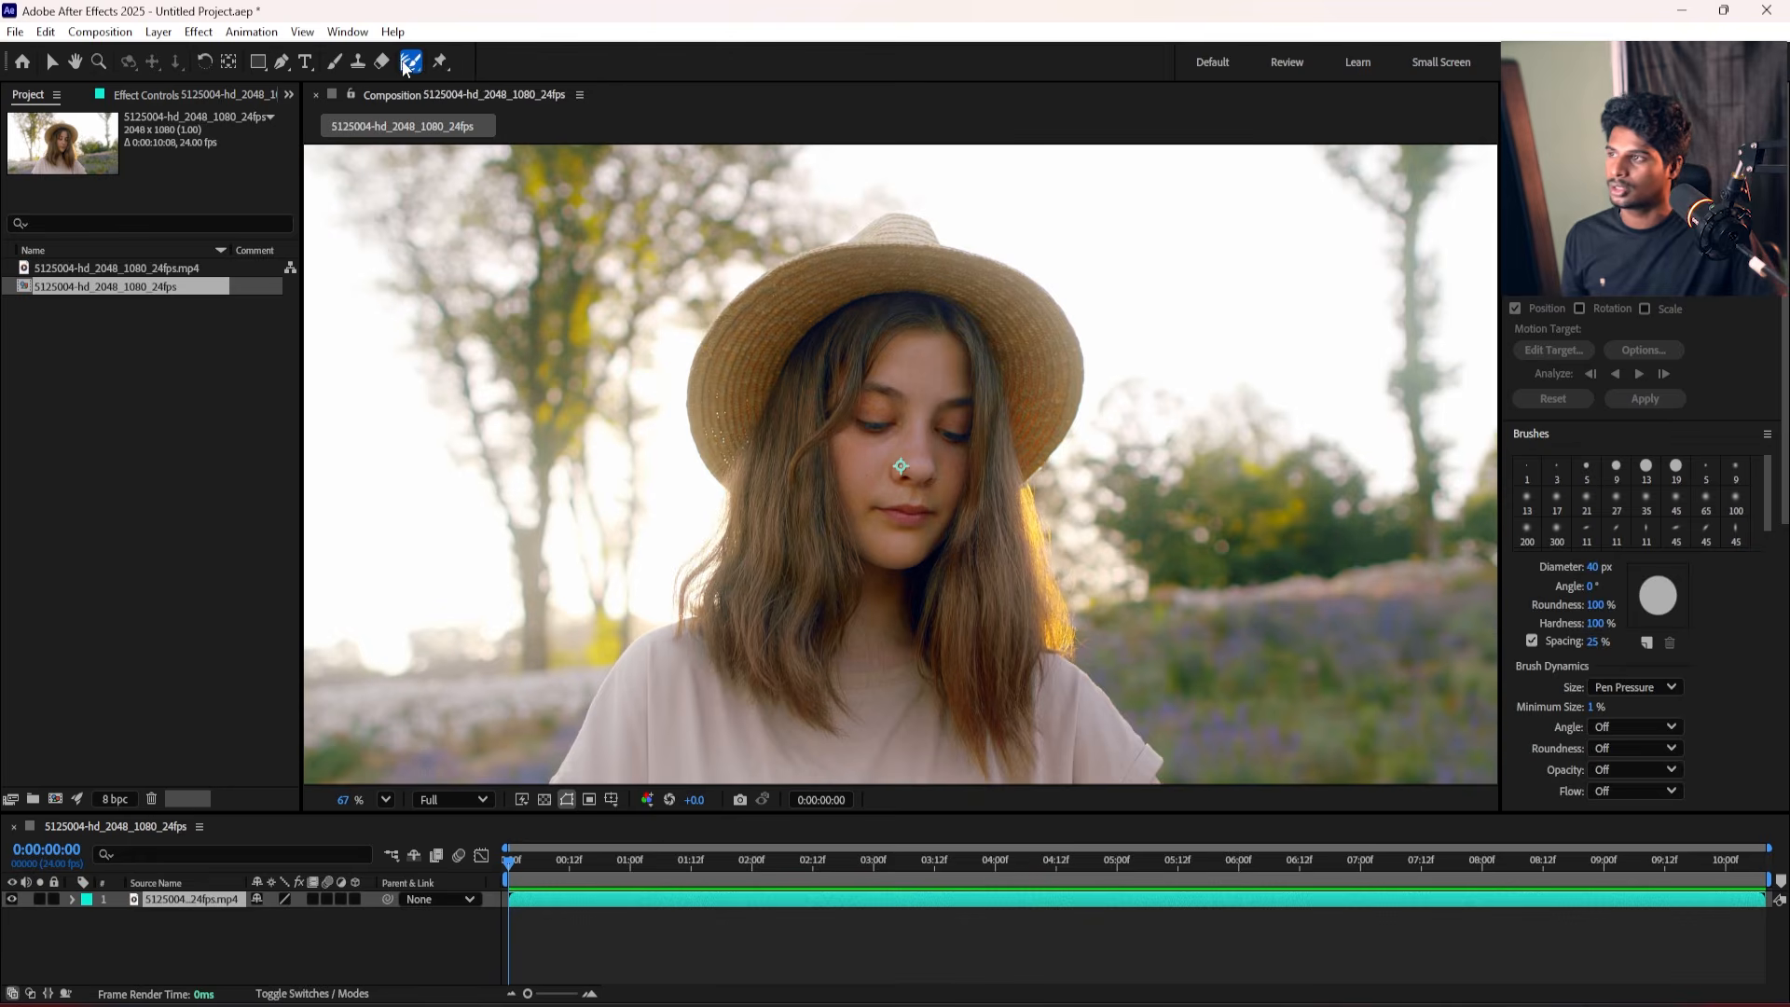
left_click(415, 65)
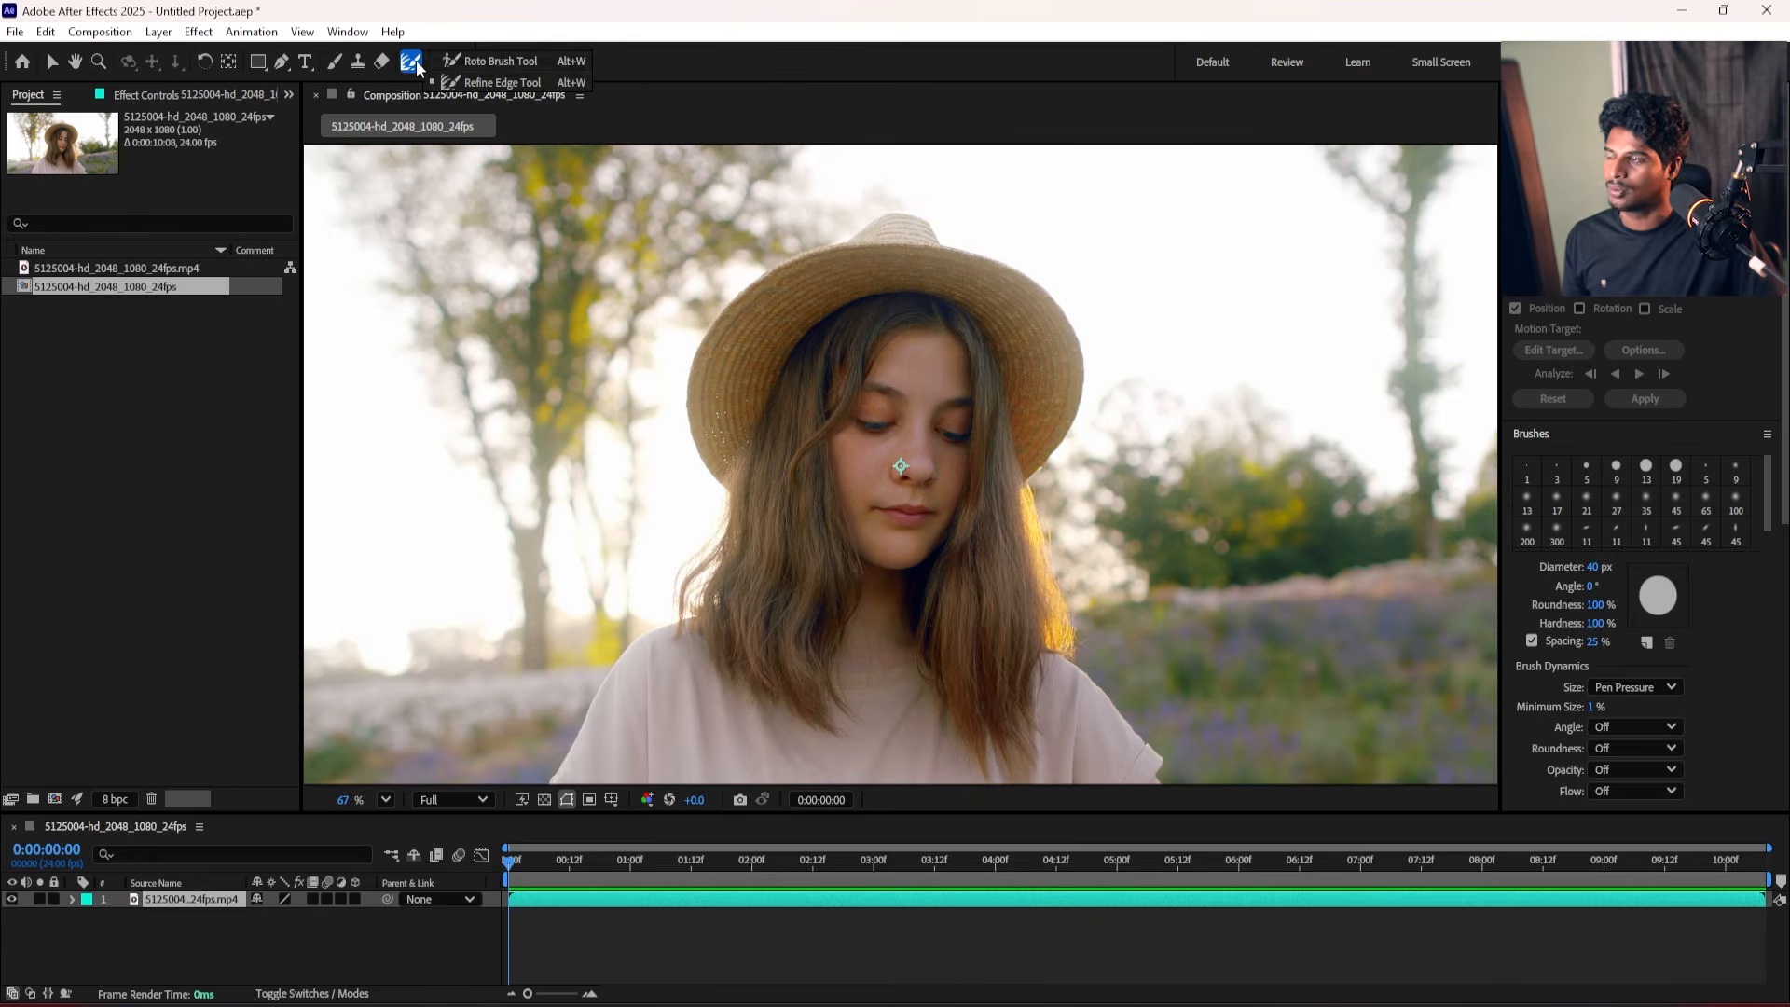
left_click(485, 63)
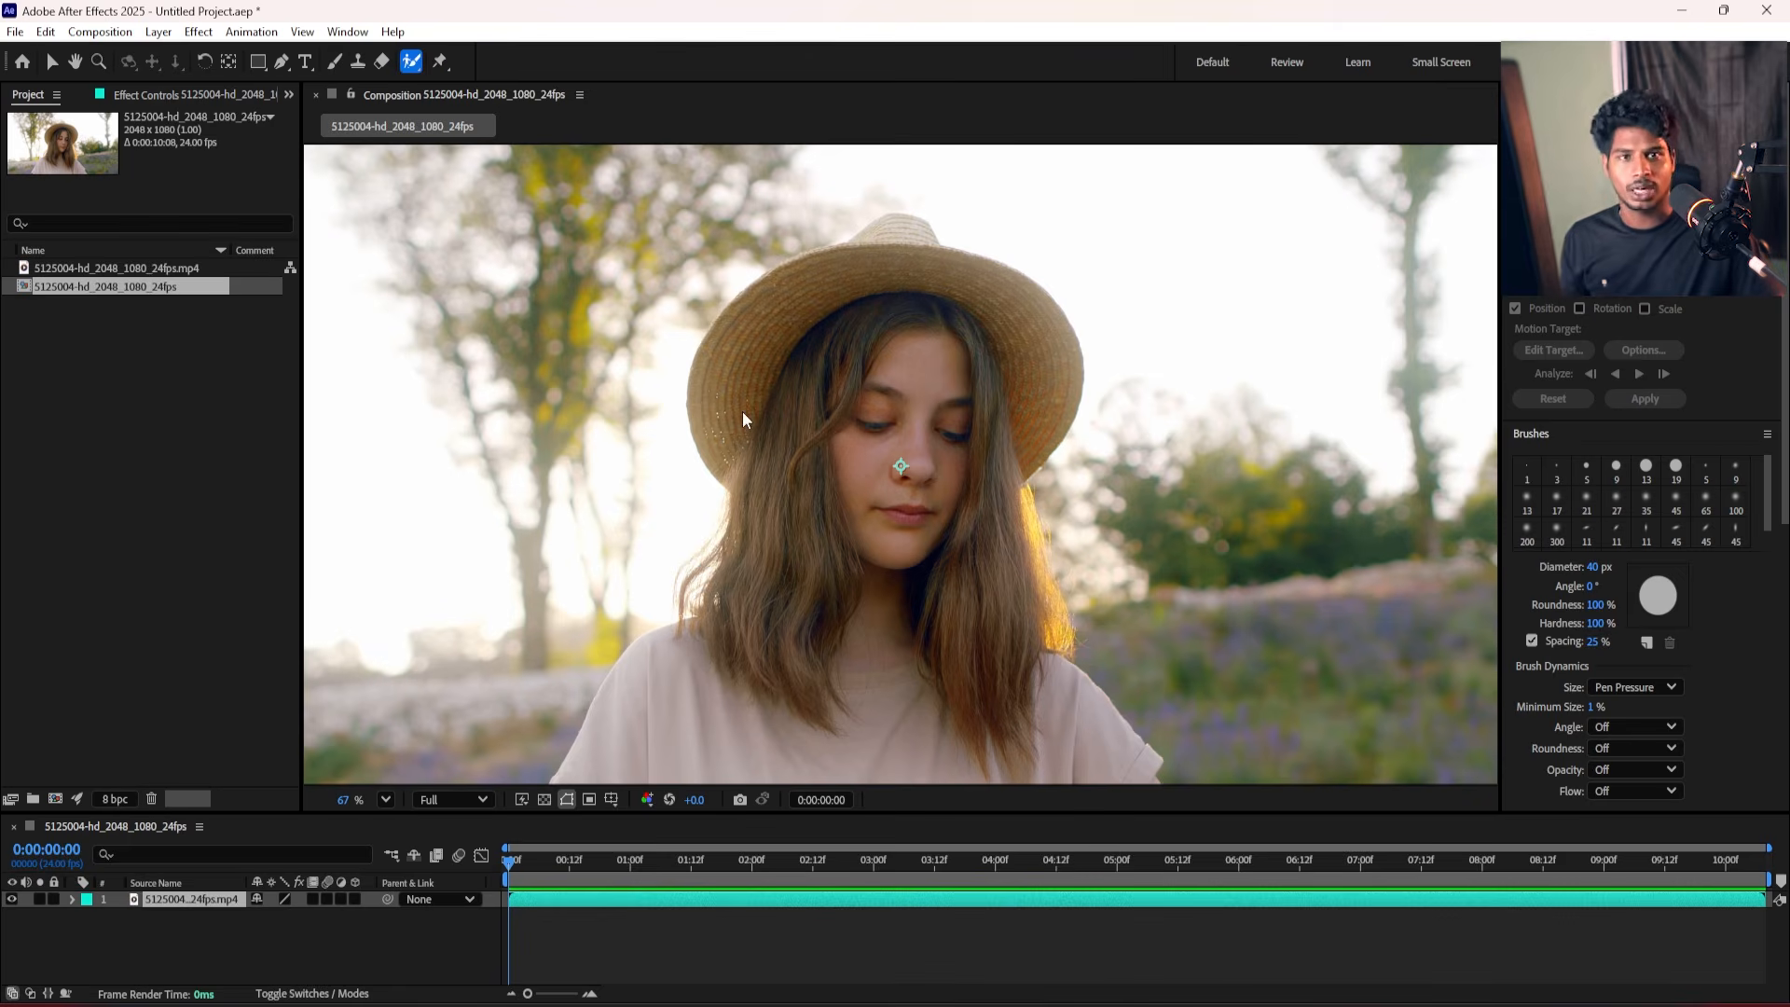
key("v")
key("alt+w")
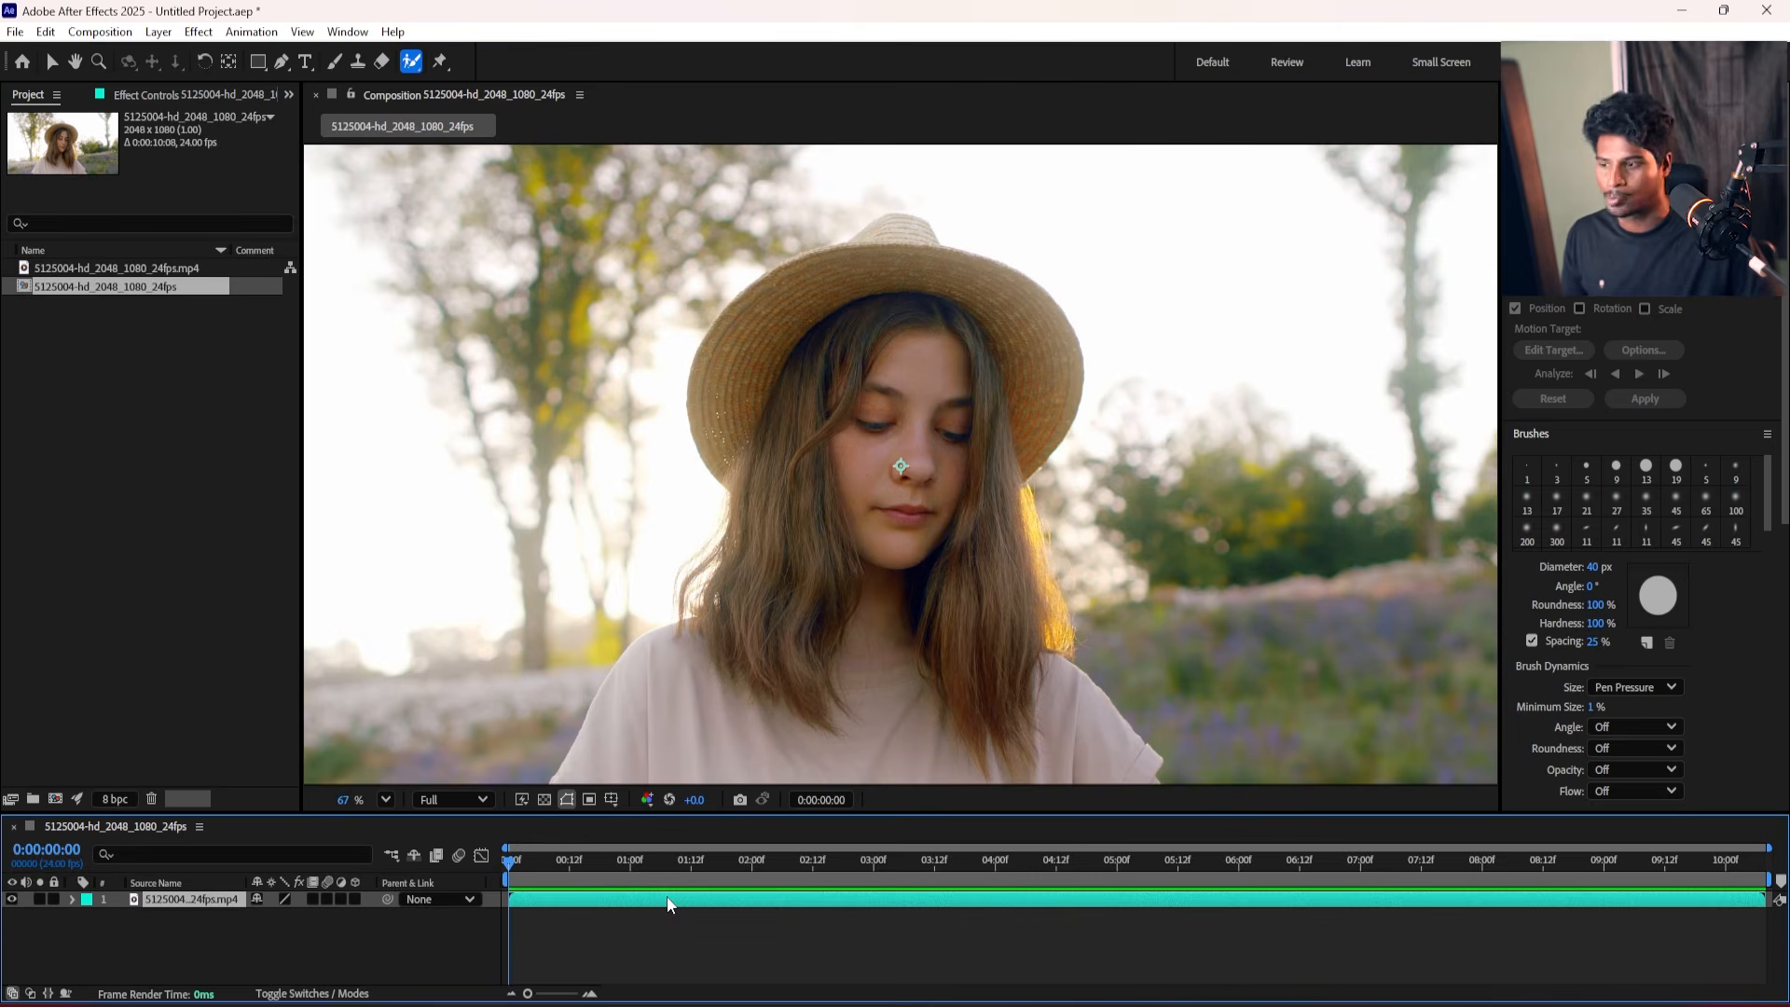
left_click(620, 297)
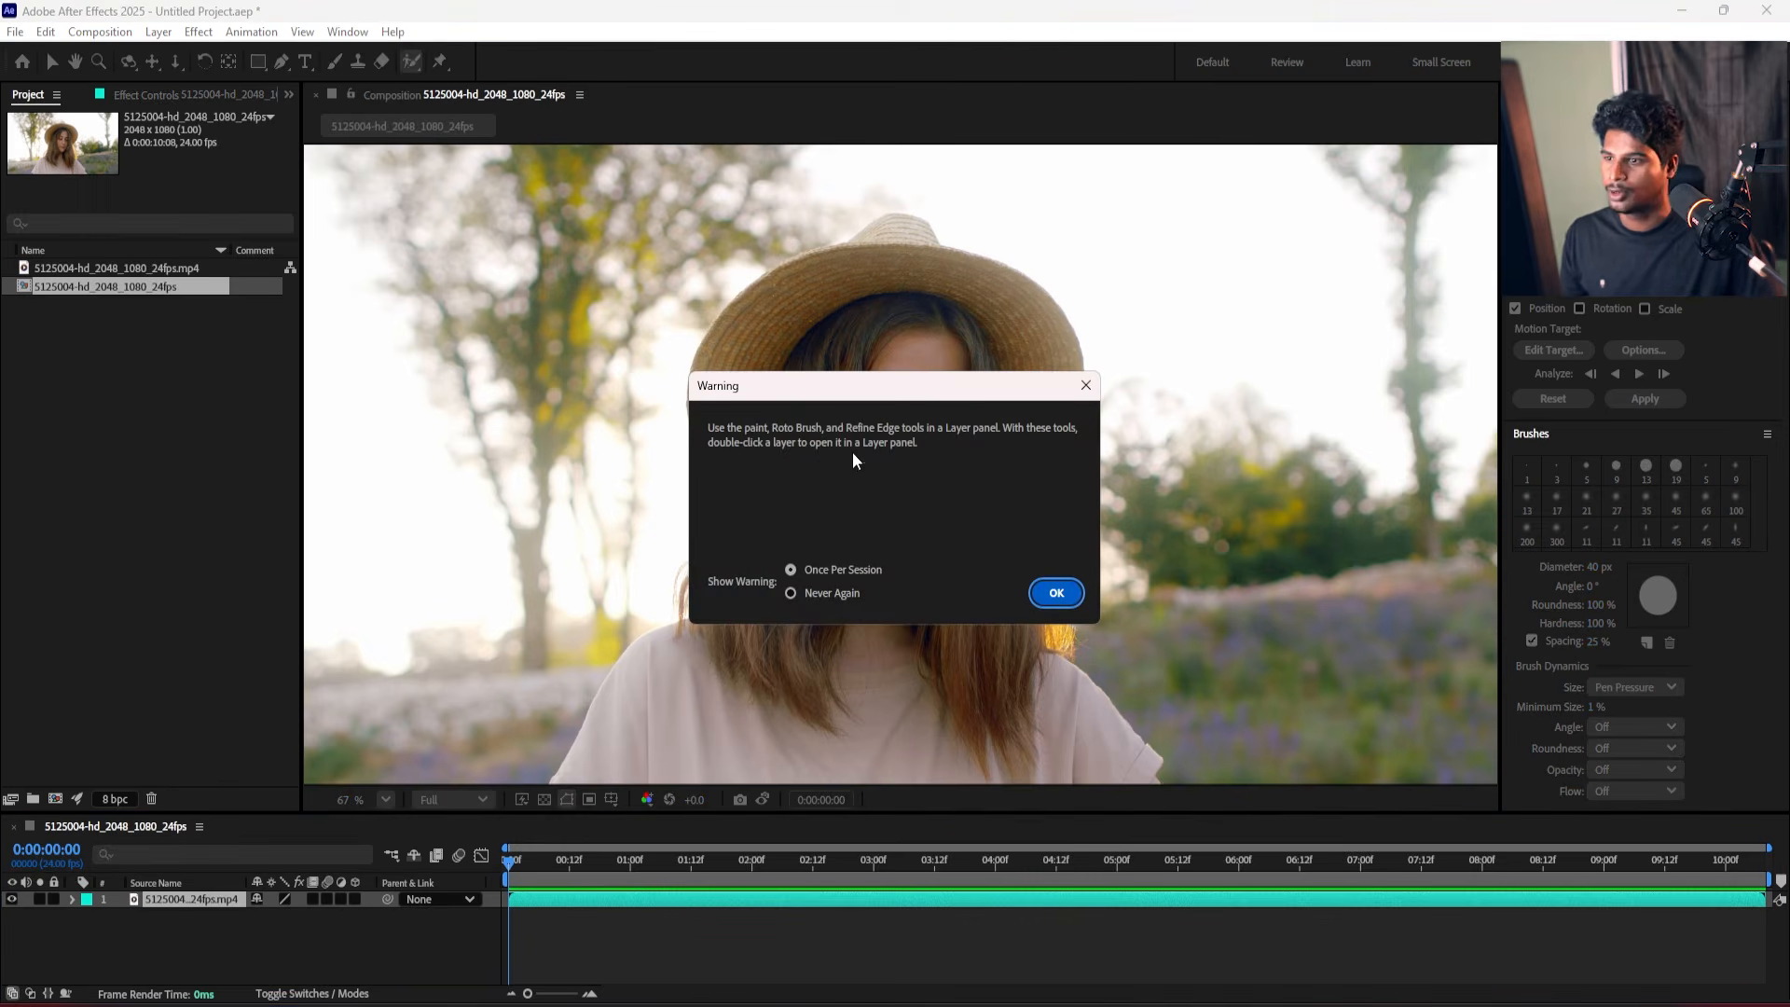
left_click(1055, 593)
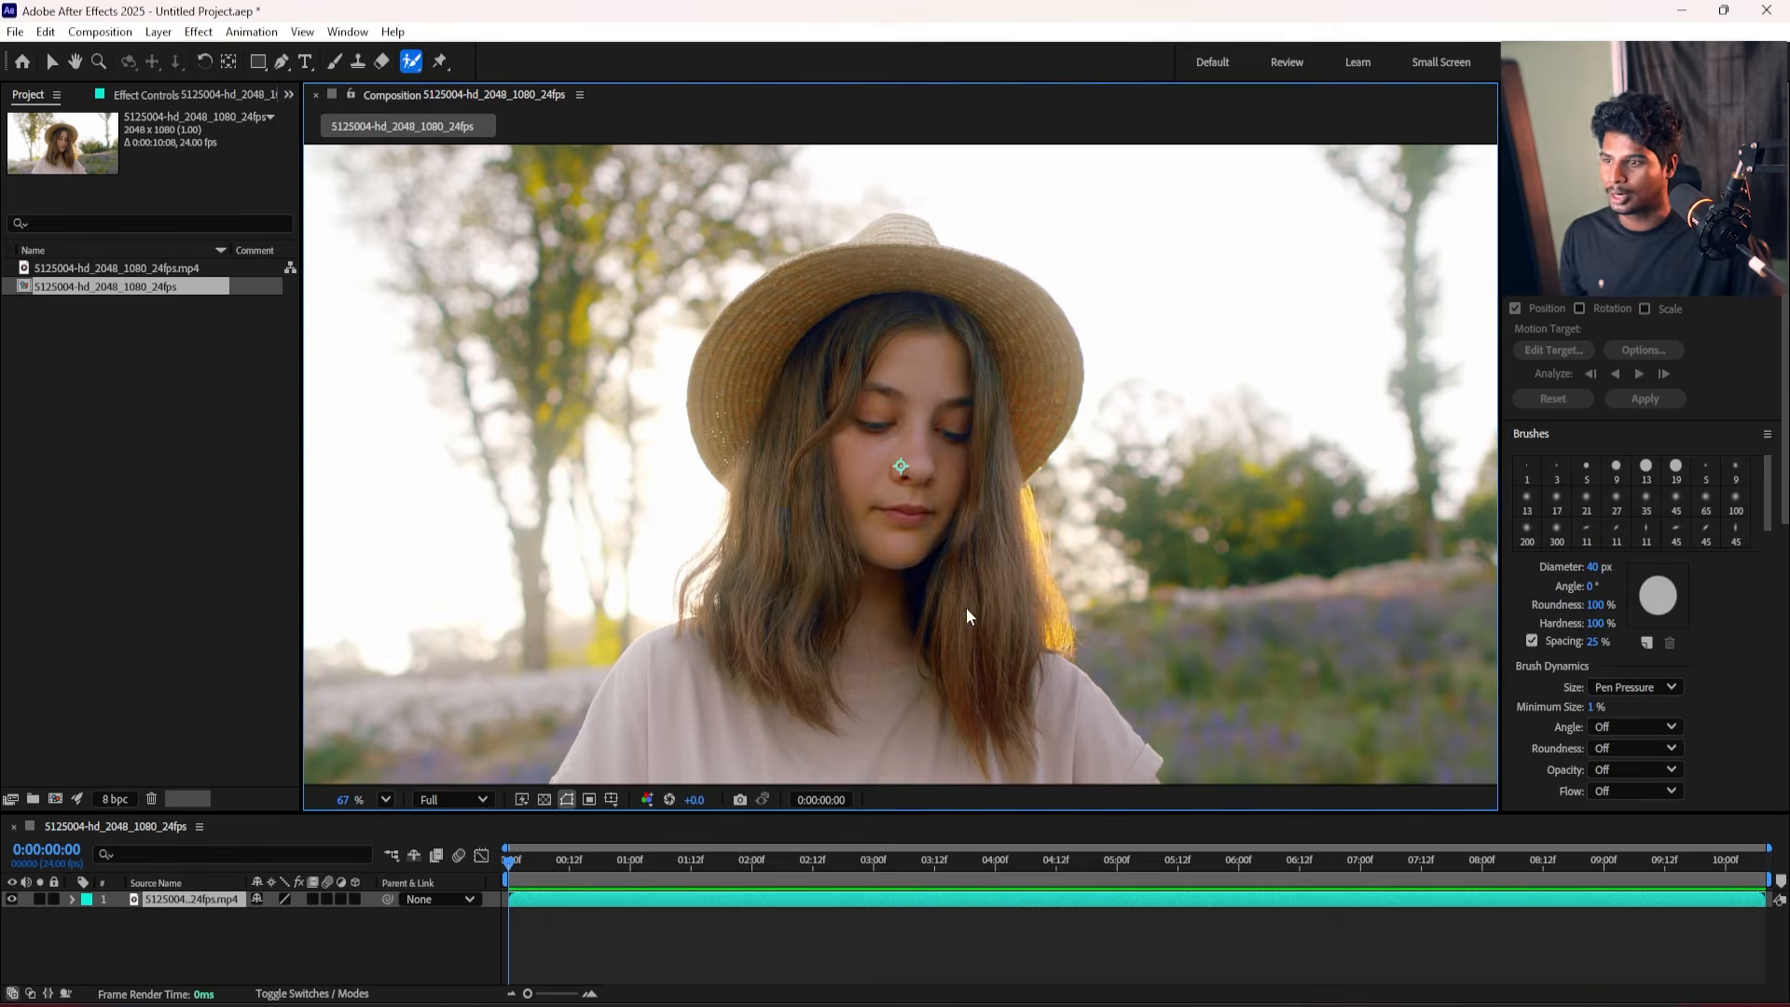
Open the footage layer in its own Layer viewer and paint a Roto Brush foreground stroke over the woman and her hat.
double_click(177, 902)
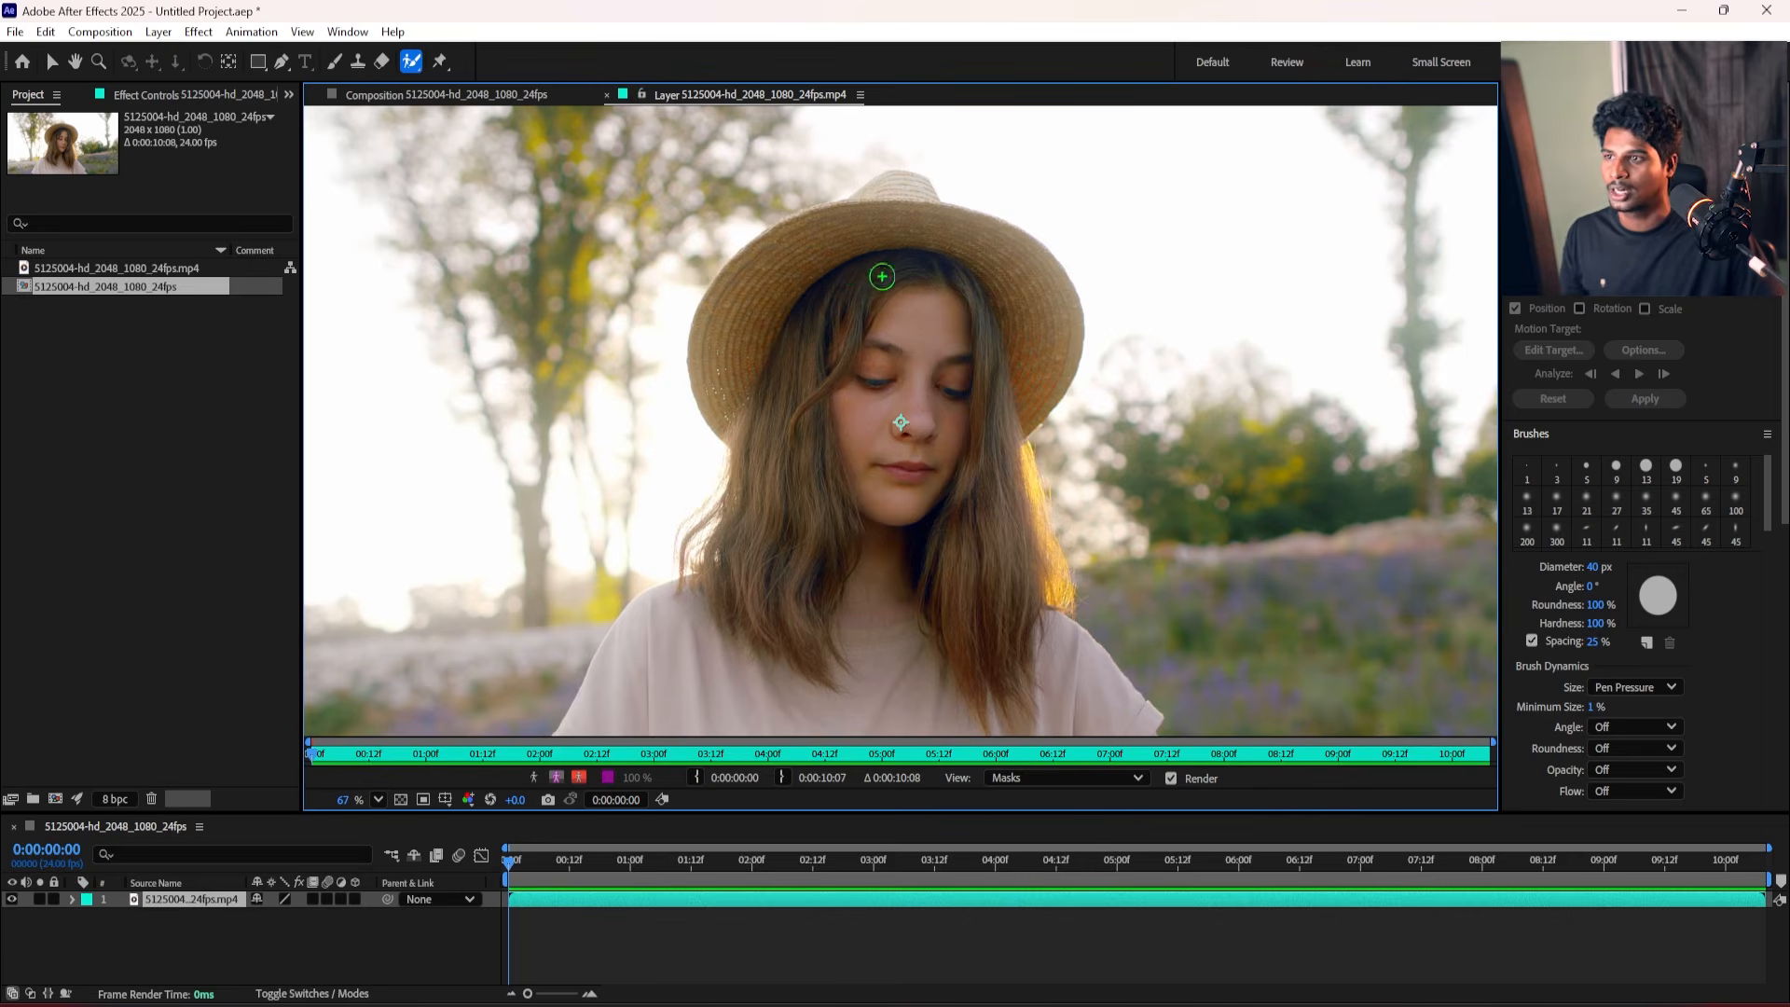
left_click_drag(902, 246, 931, 232)
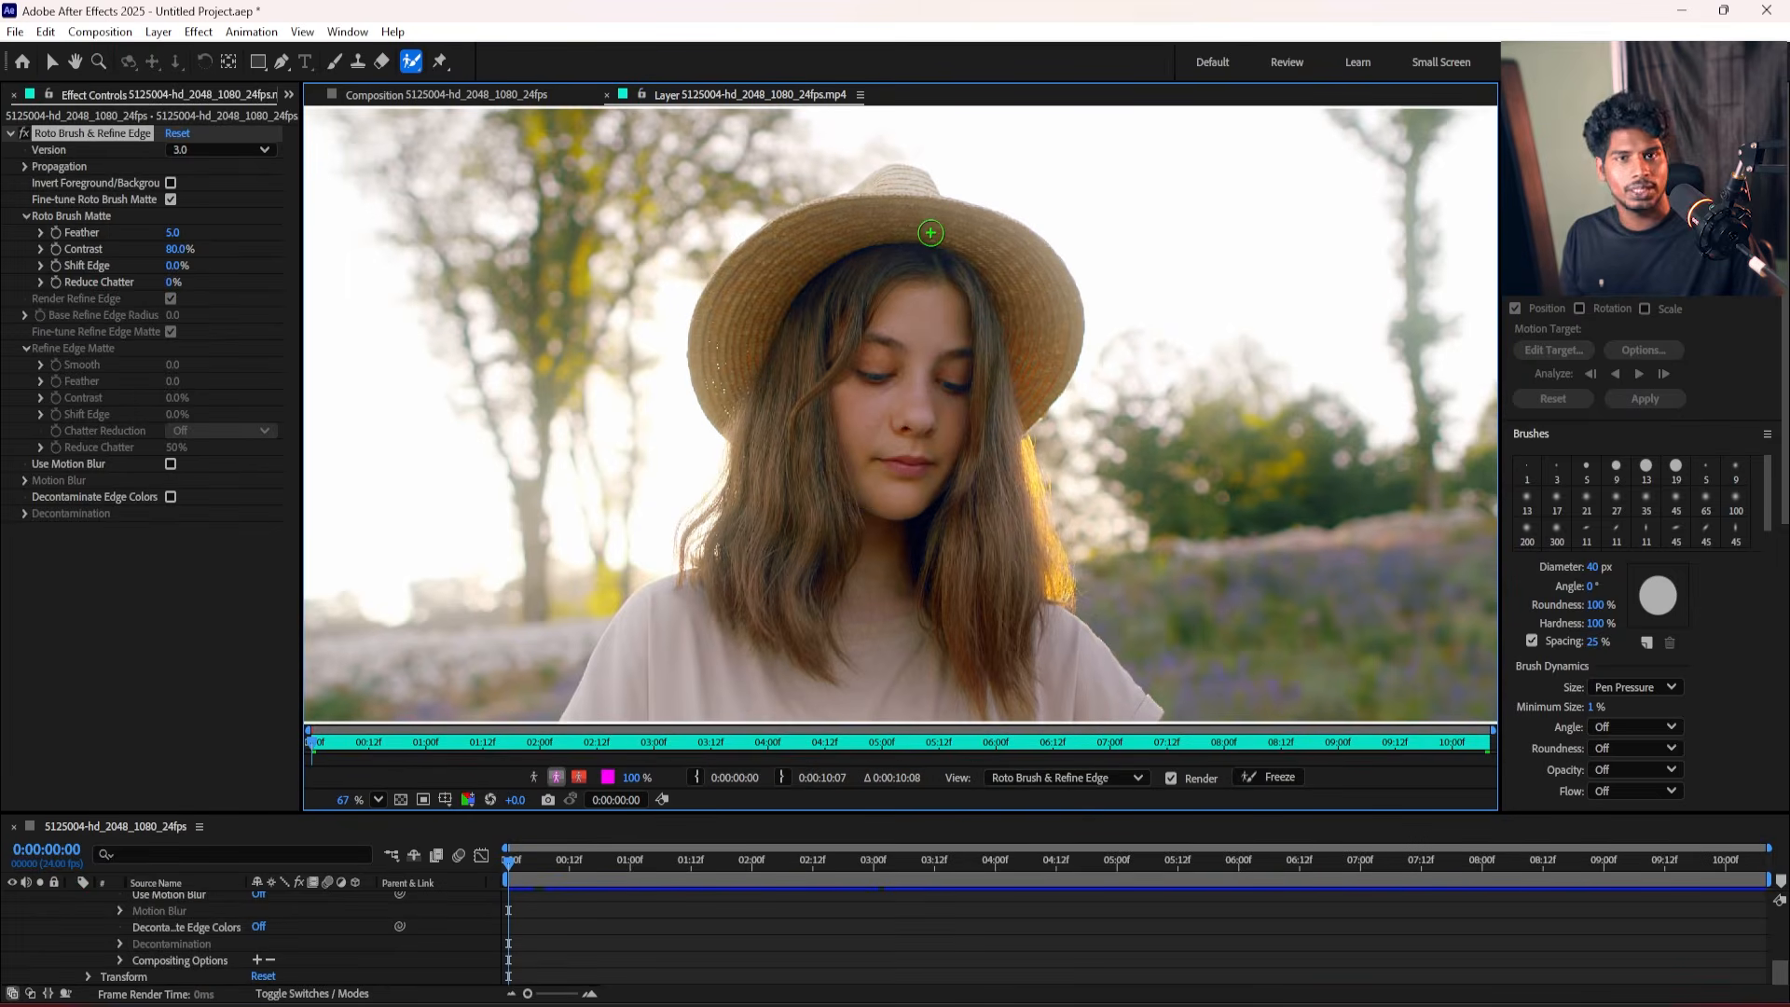
mouse_move(879, 192)
left_mouse_down()
mouse_move(769, 298)
mouse_move(756, 371)
mouse_move(792, 519)
mouse_move(646, 665)
mouse_move(1087, 675)
mouse_move(990, 519)
mouse_move(999, 269)
mouse_move(881, 185)
left_mouse_up()
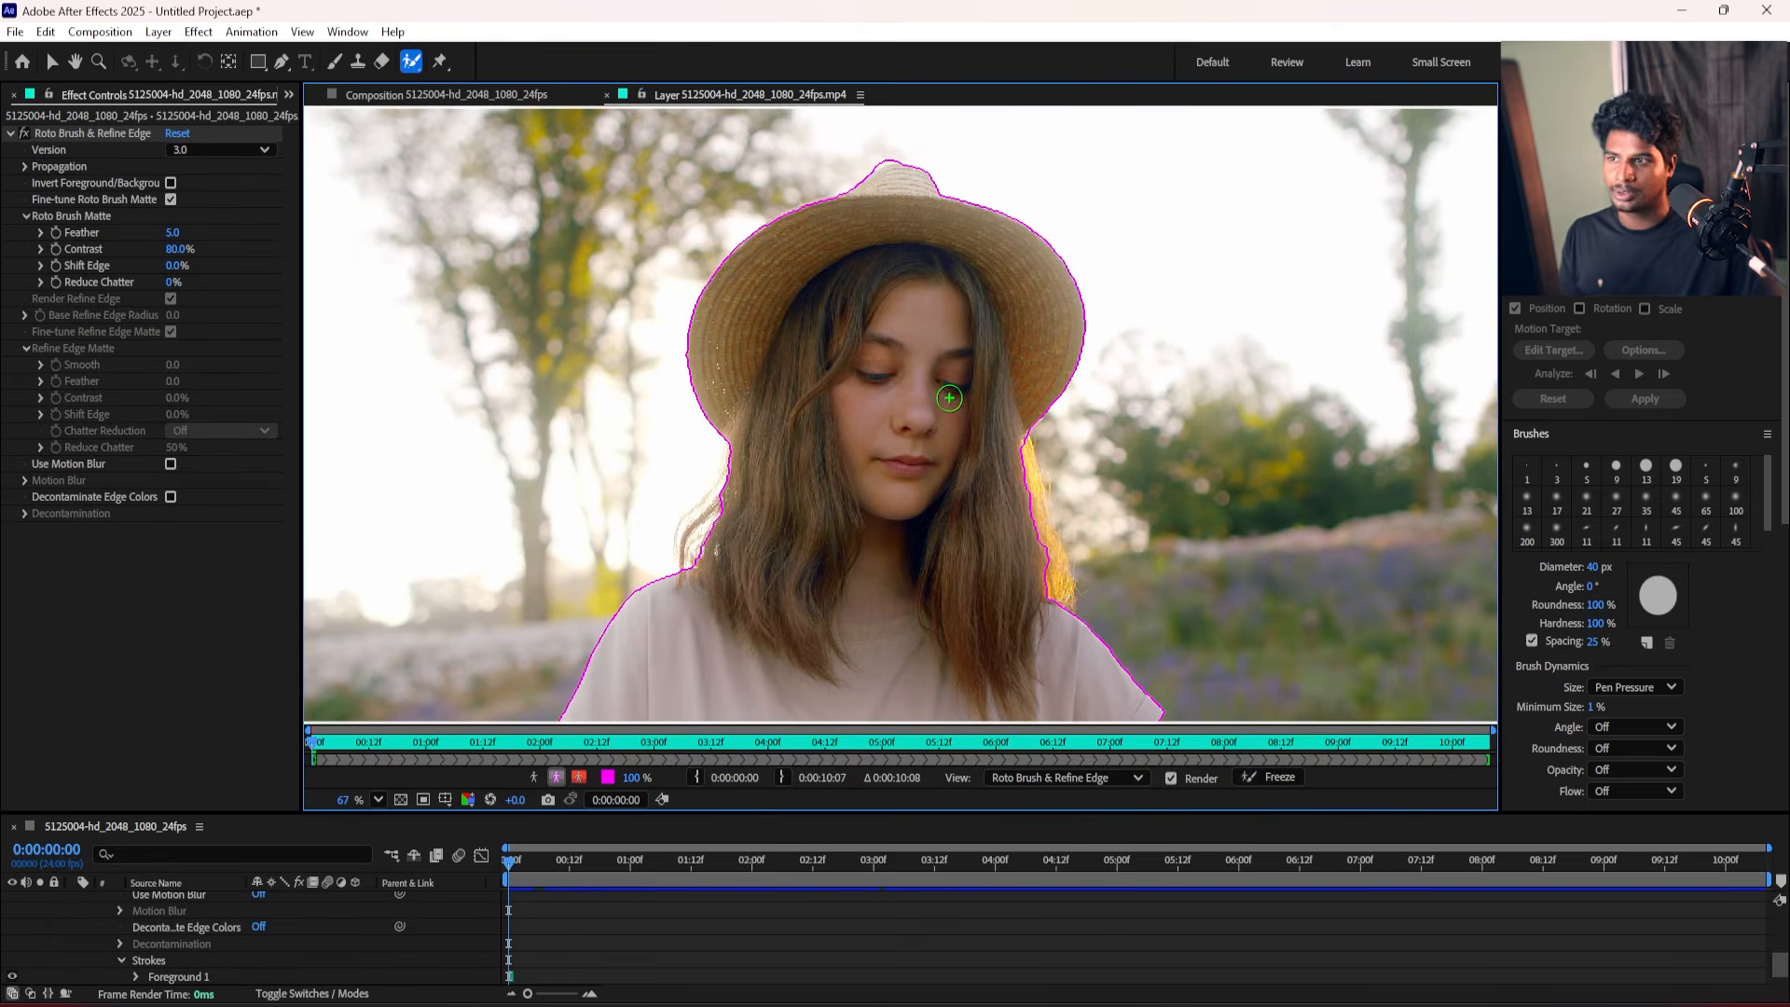
Examine the selection outline around the hat, hair and shoulders up close.
scroll(858, 169, "up", 3)
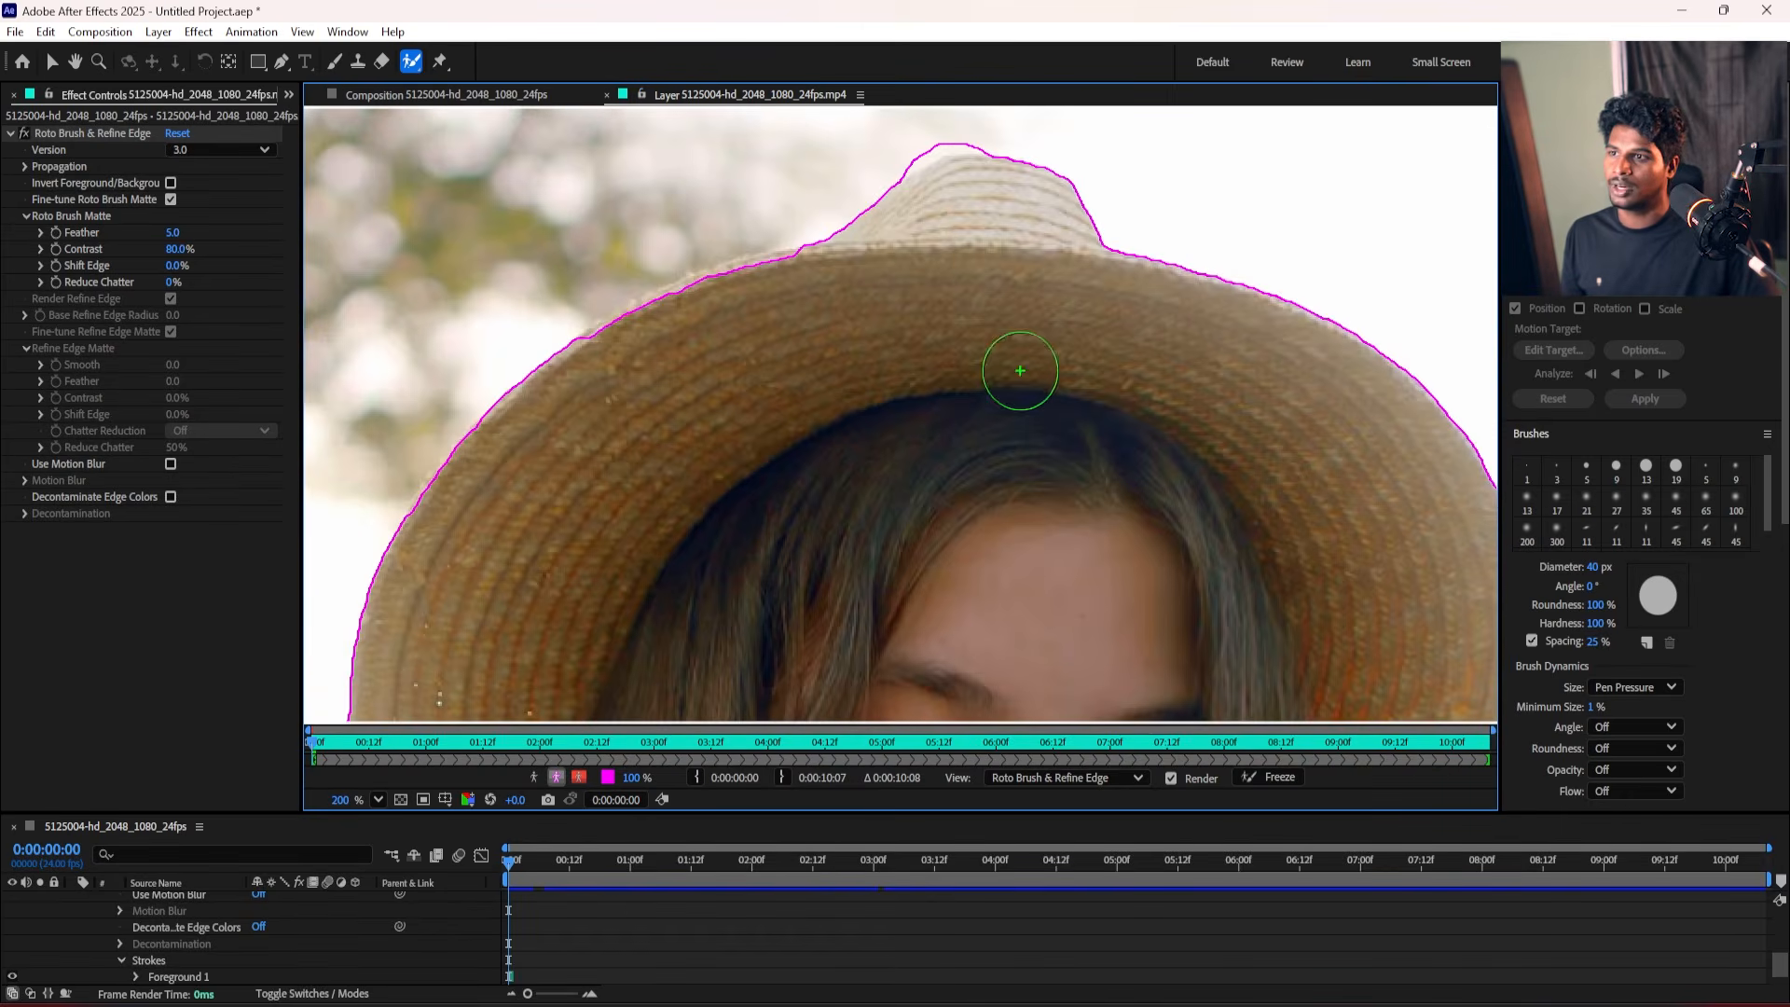
scroll(1019, 370, "down", 2)
left_click_drag(836, 631, 944, 464)
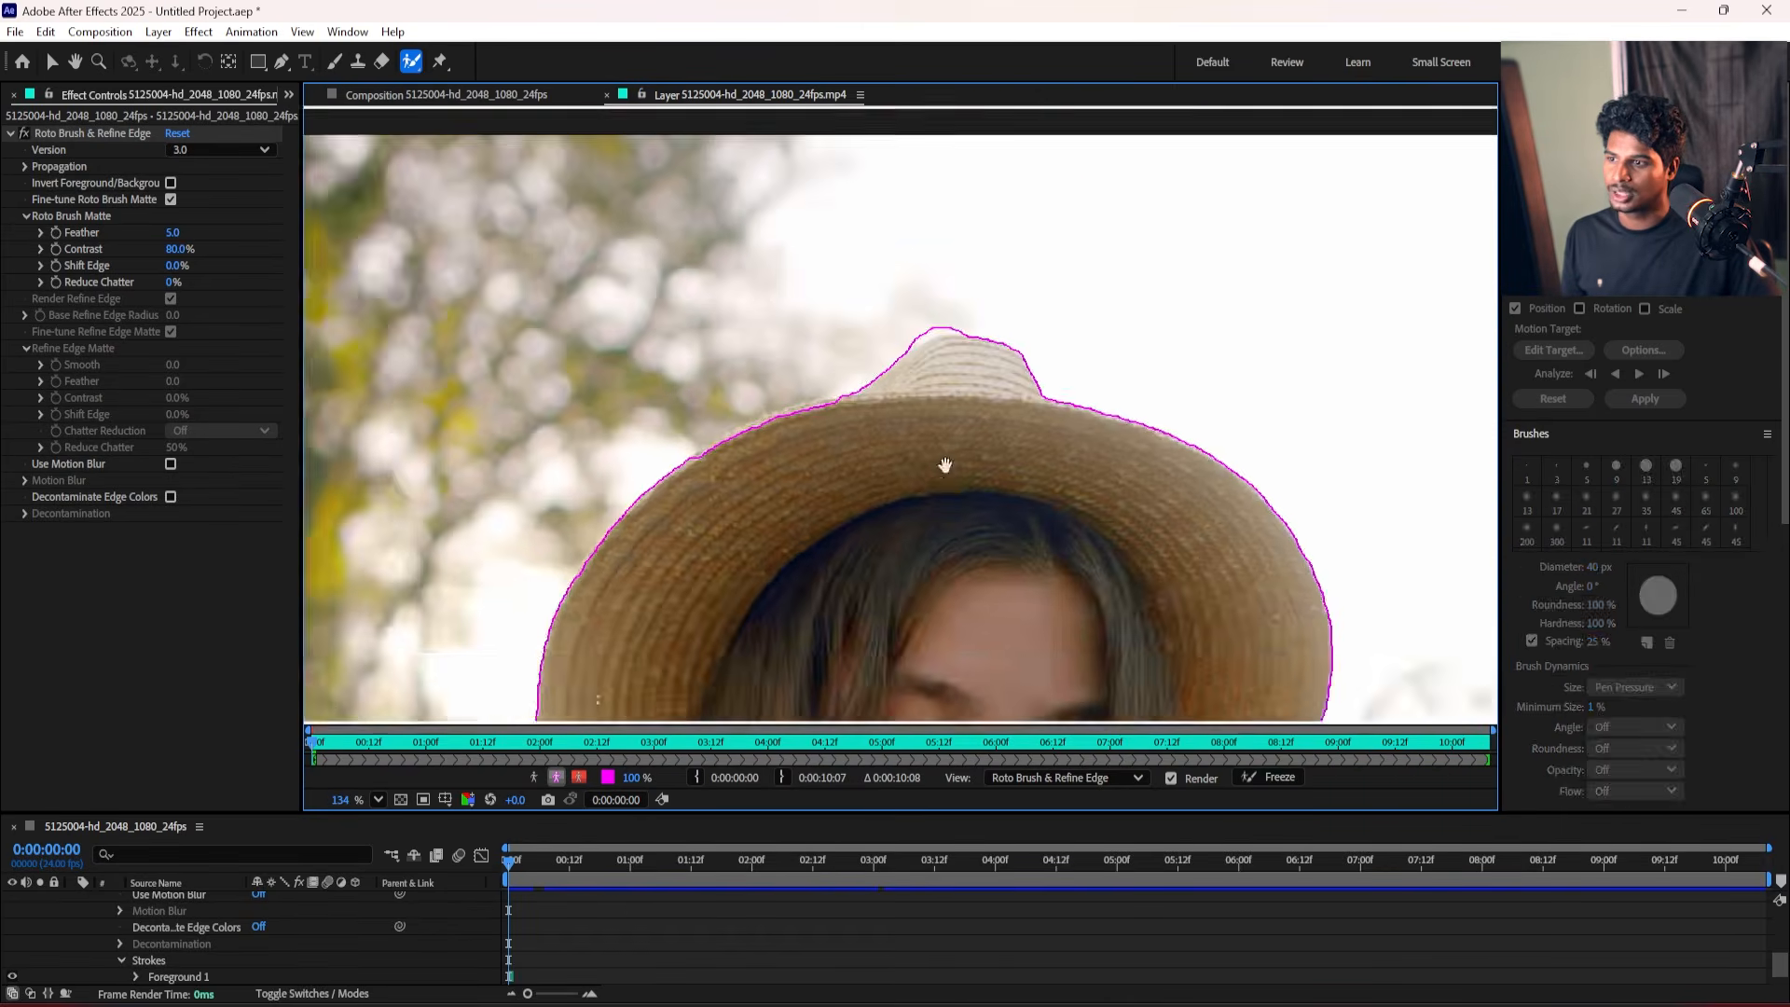
scroll(969, 513, "down", 10)
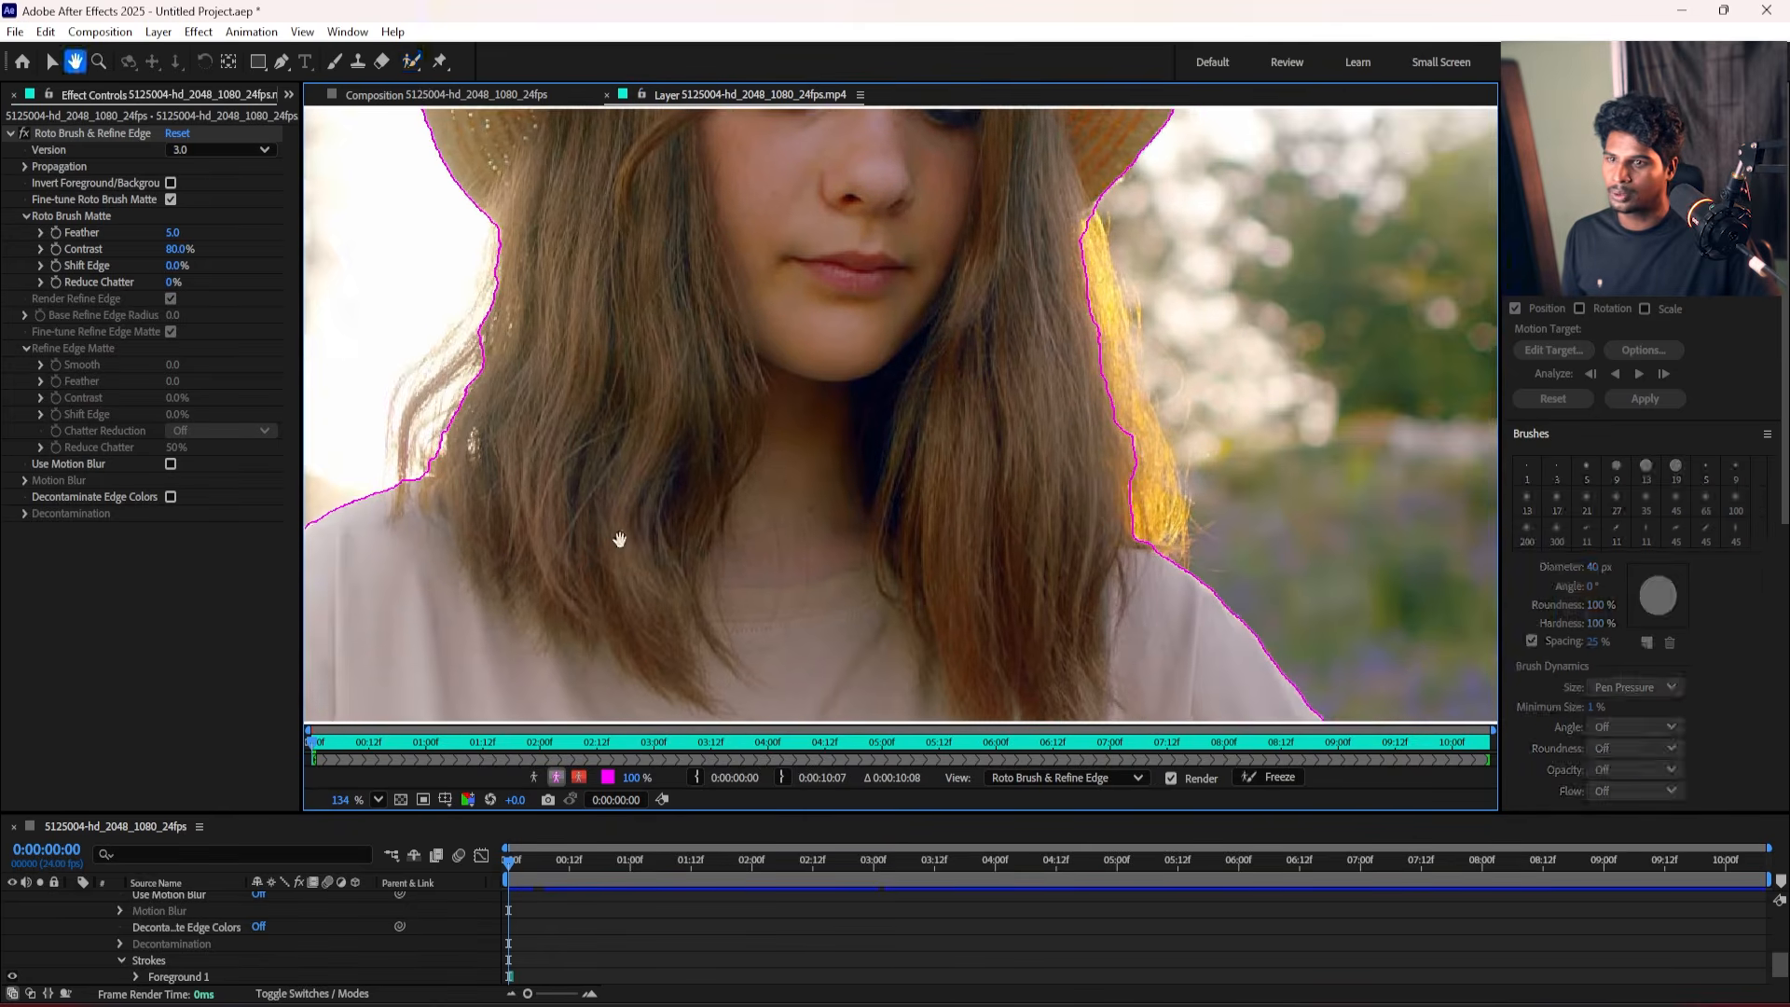
scroll(1044, 531, "down", 1)
left_click_drag(886, 664, 924, 791)
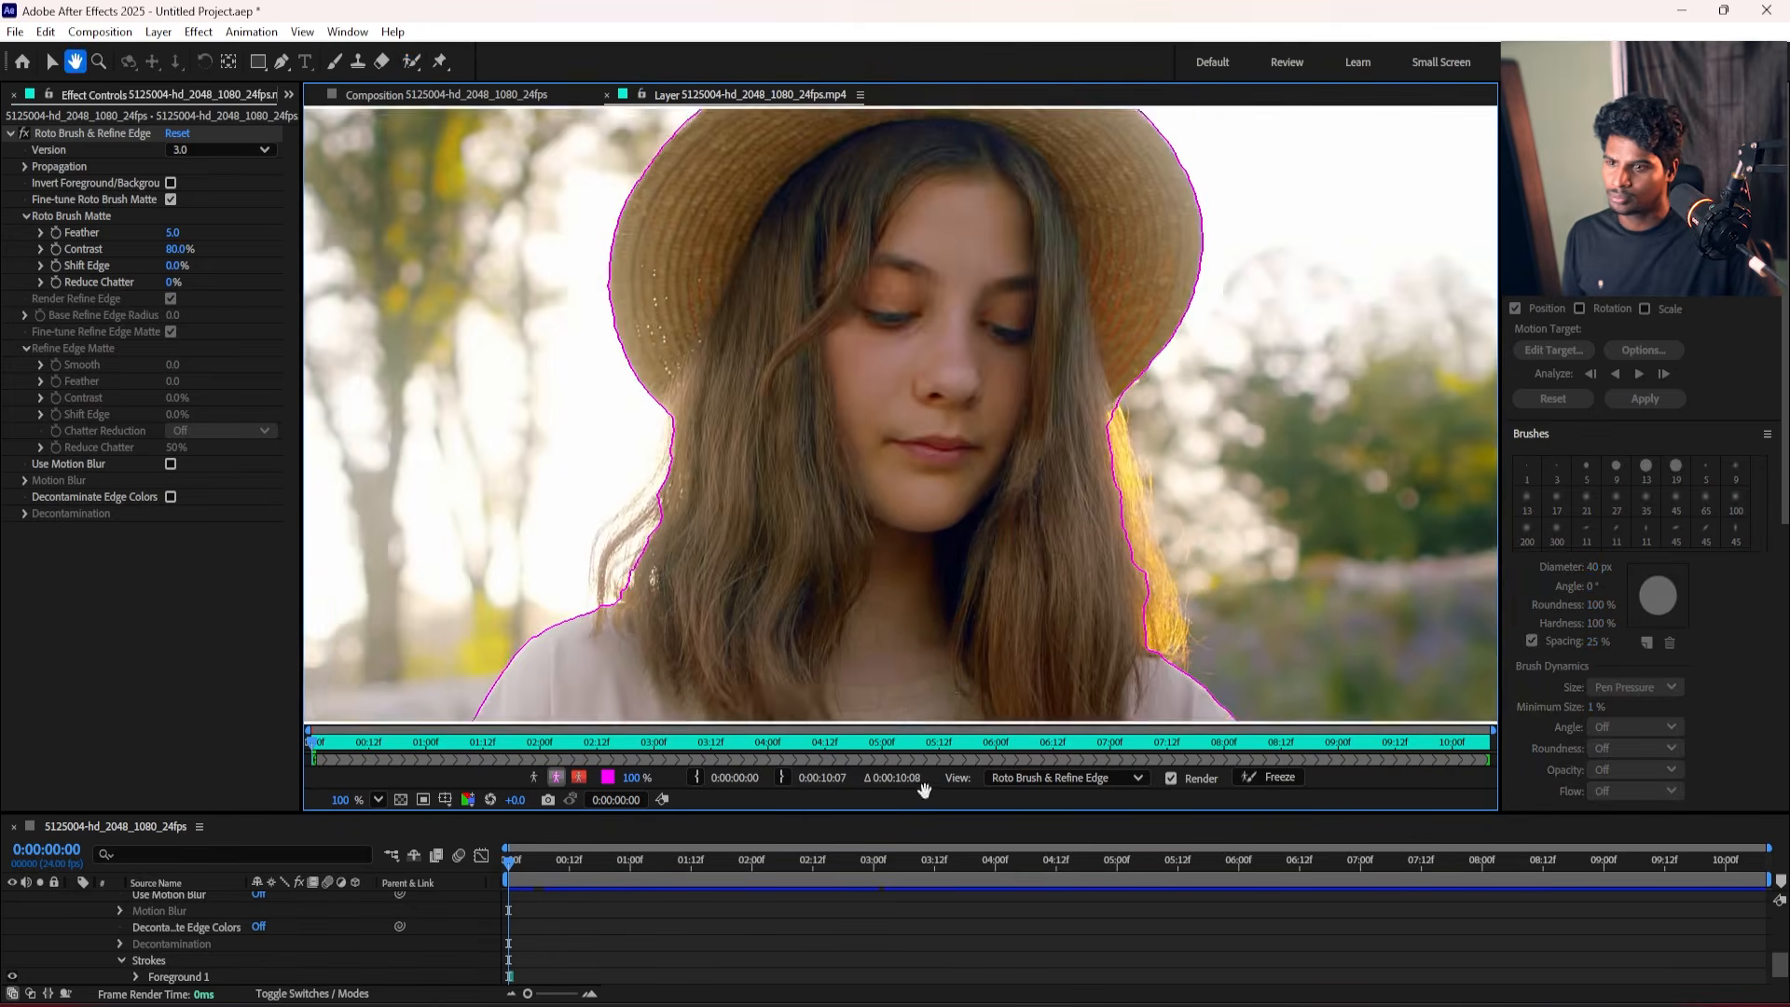
key("alt+w")
scroll(847, 517, "up", 5)
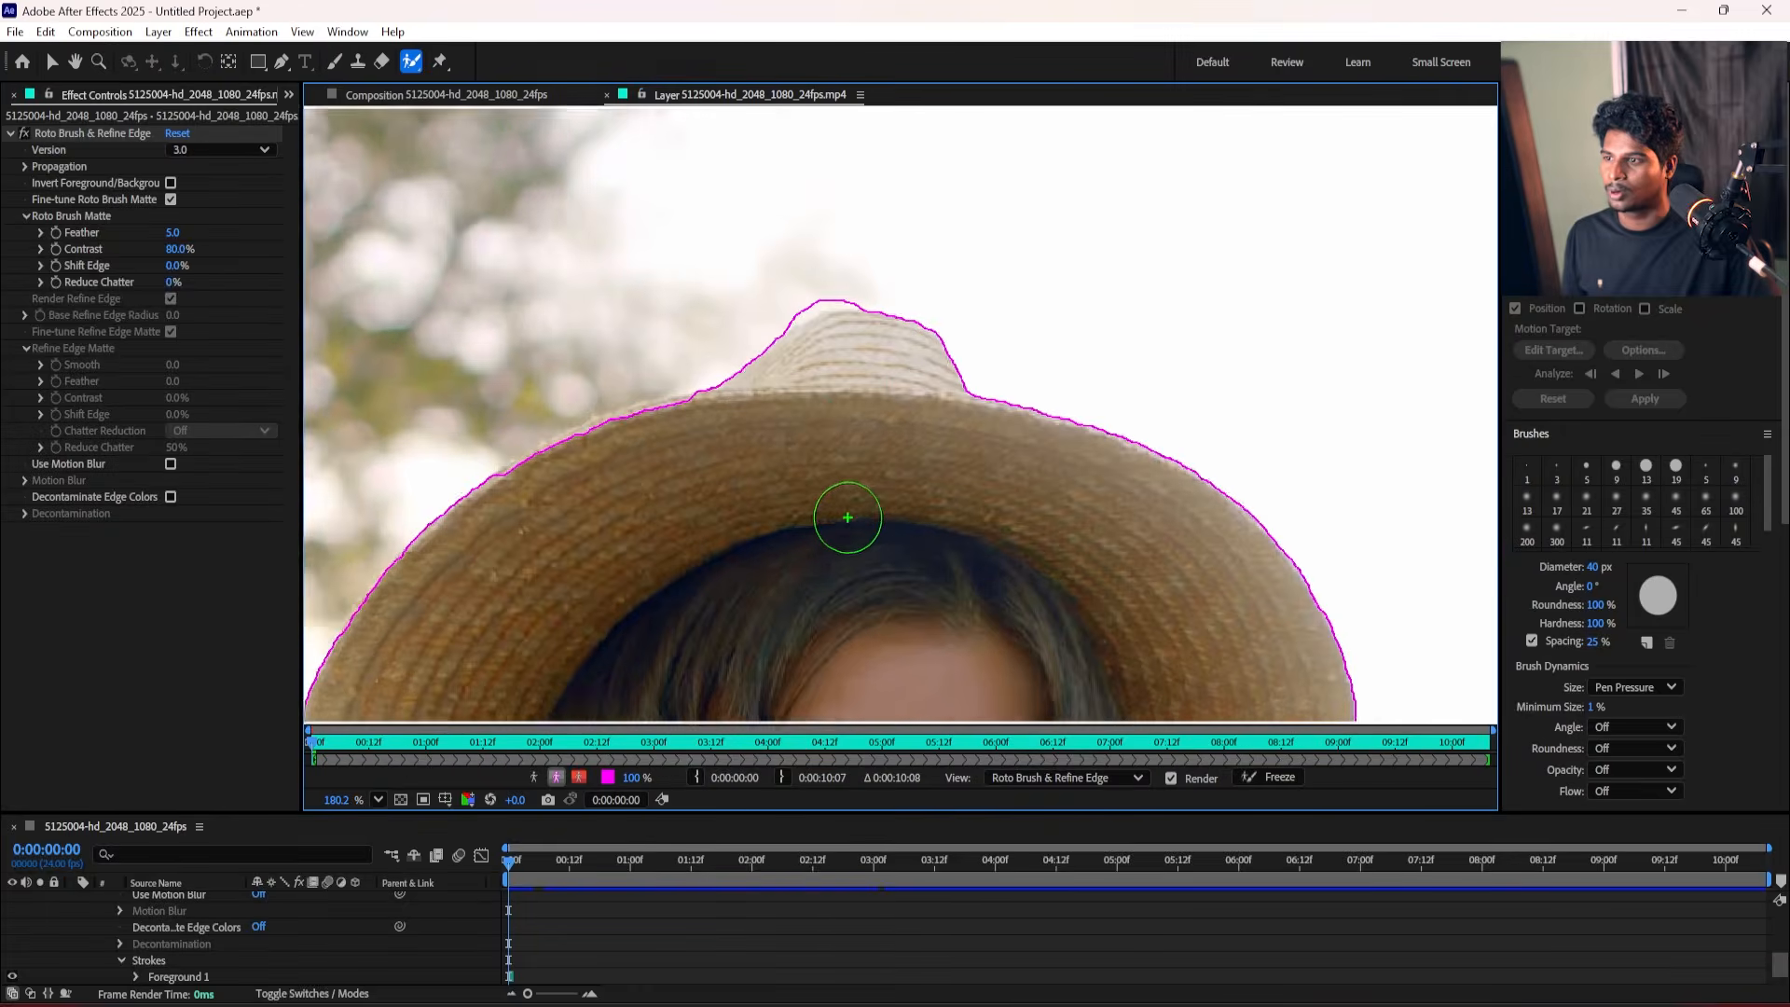
left_click_drag(847, 517, 910, 536)
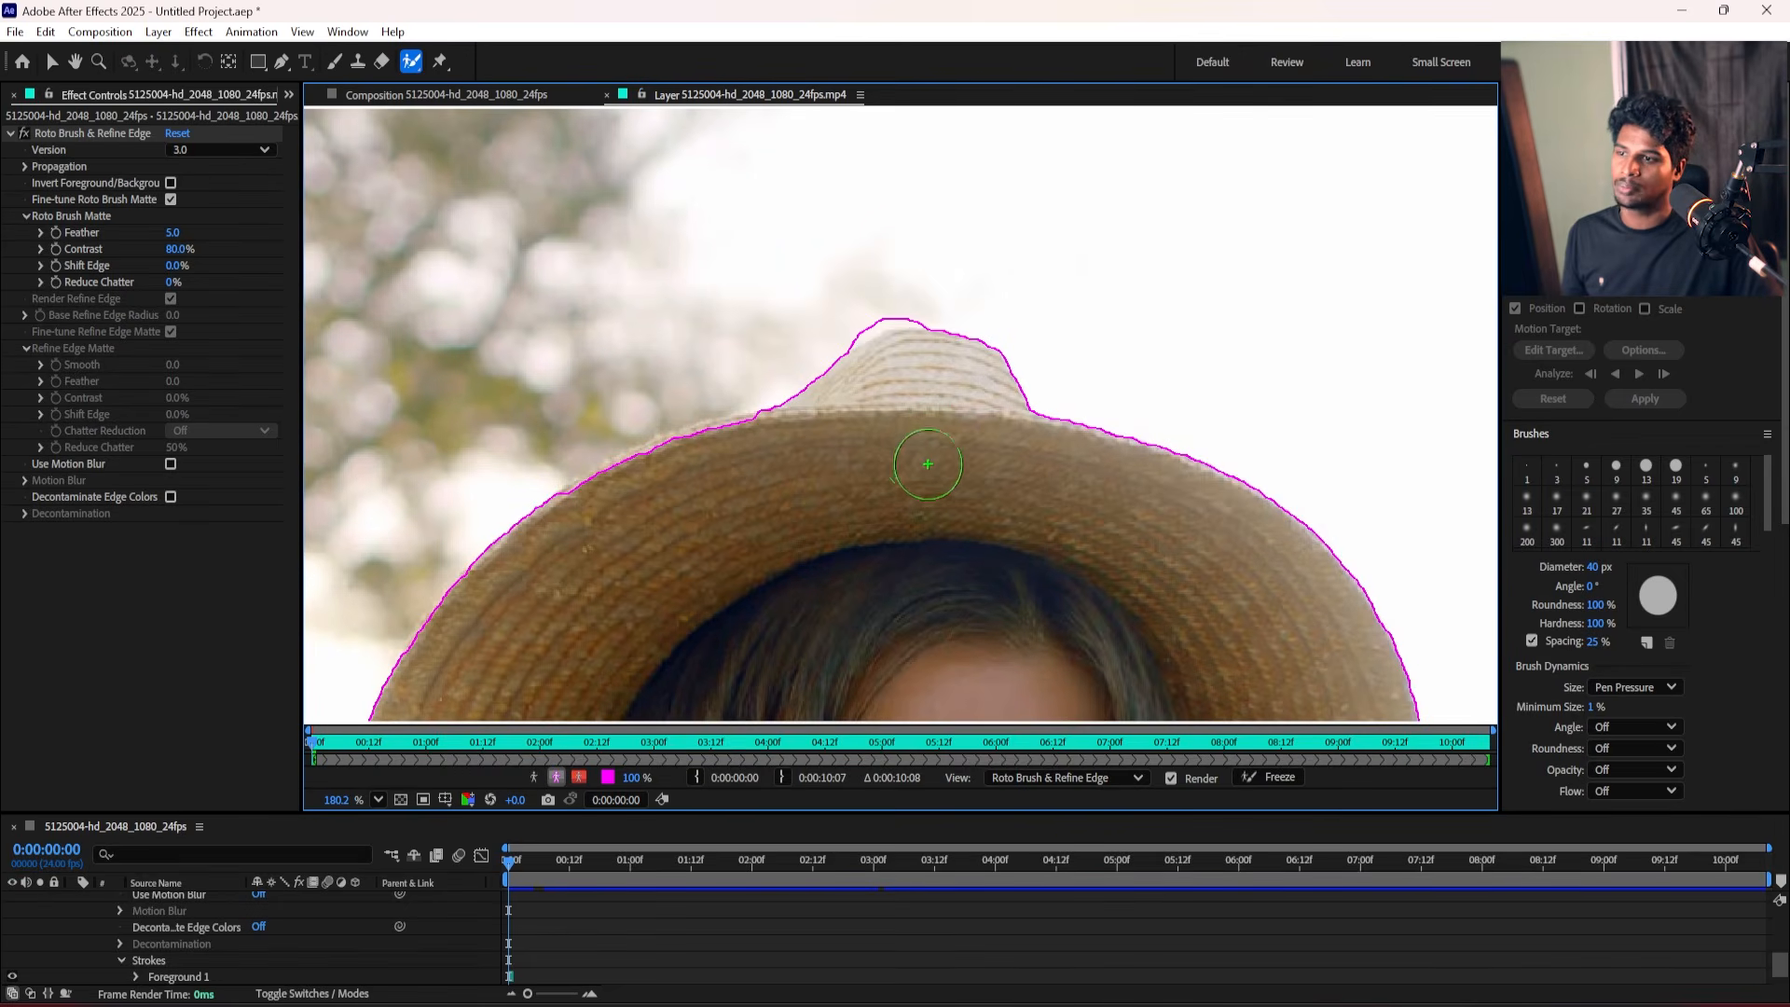
Add the sunlit hair edge to the Roto Brush selection and subtract the spilled background beside it with background strokes.
scroll(926, 519, "down", 6)
left_click_drag(1012, 436, 1067, 512)
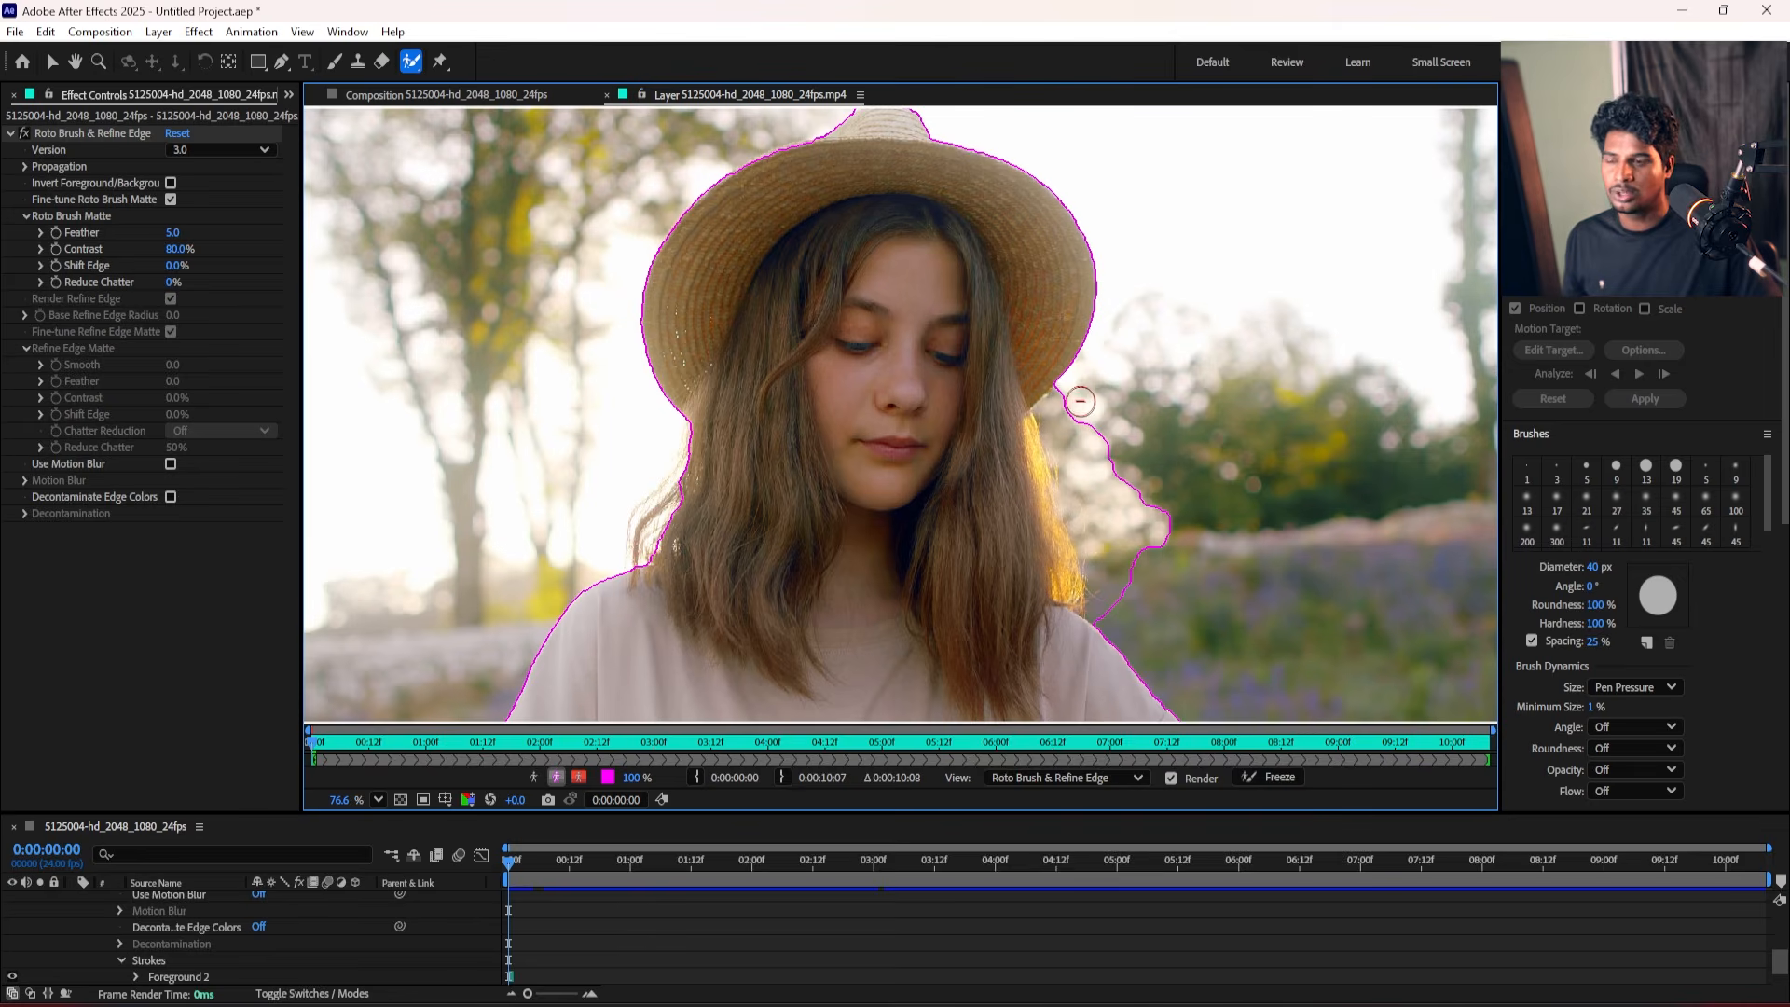
mouse_move(1081, 401)
left_mouse_down()
mouse_move(1099, 560)
mouse_move(1150, 627)
left_mouse_up()
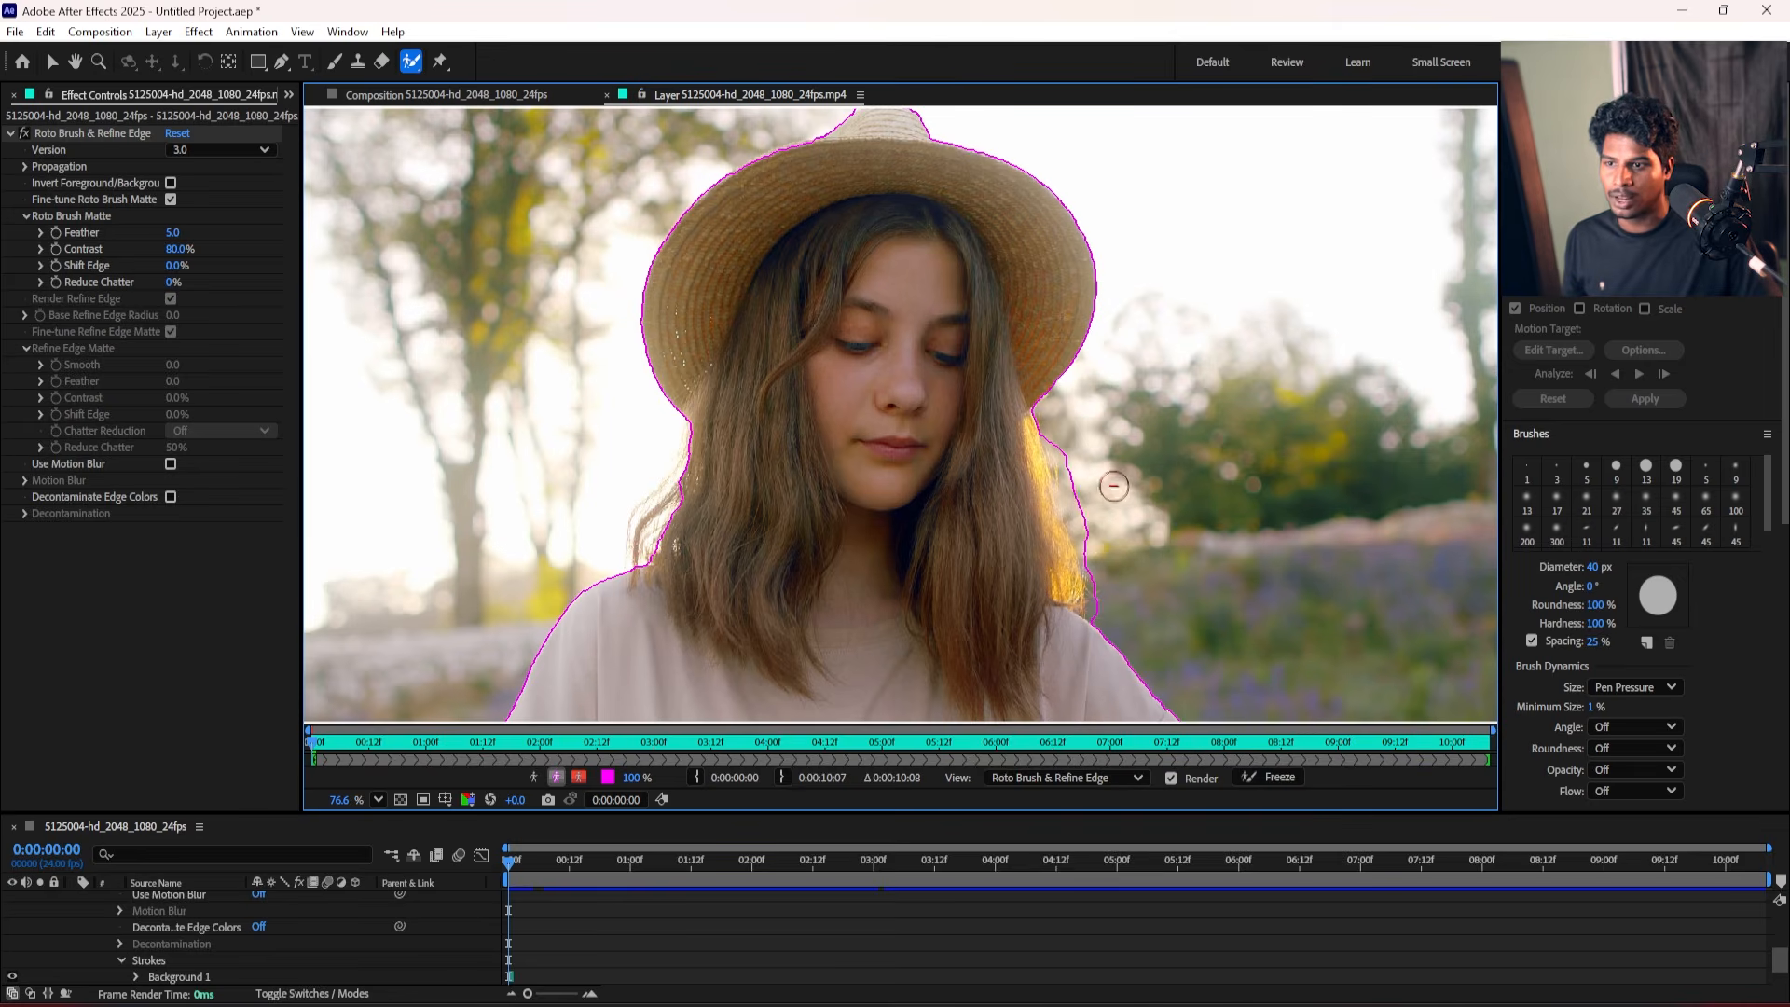
mouse_move(1072, 427)
left_mouse_down()
mouse_move(1063, 467)
mouse_move(1098, 615)
left_mouse_up()
Subtract the bright background just above the hat's crown from the selection.
scroll(853, 319, "up", 3)
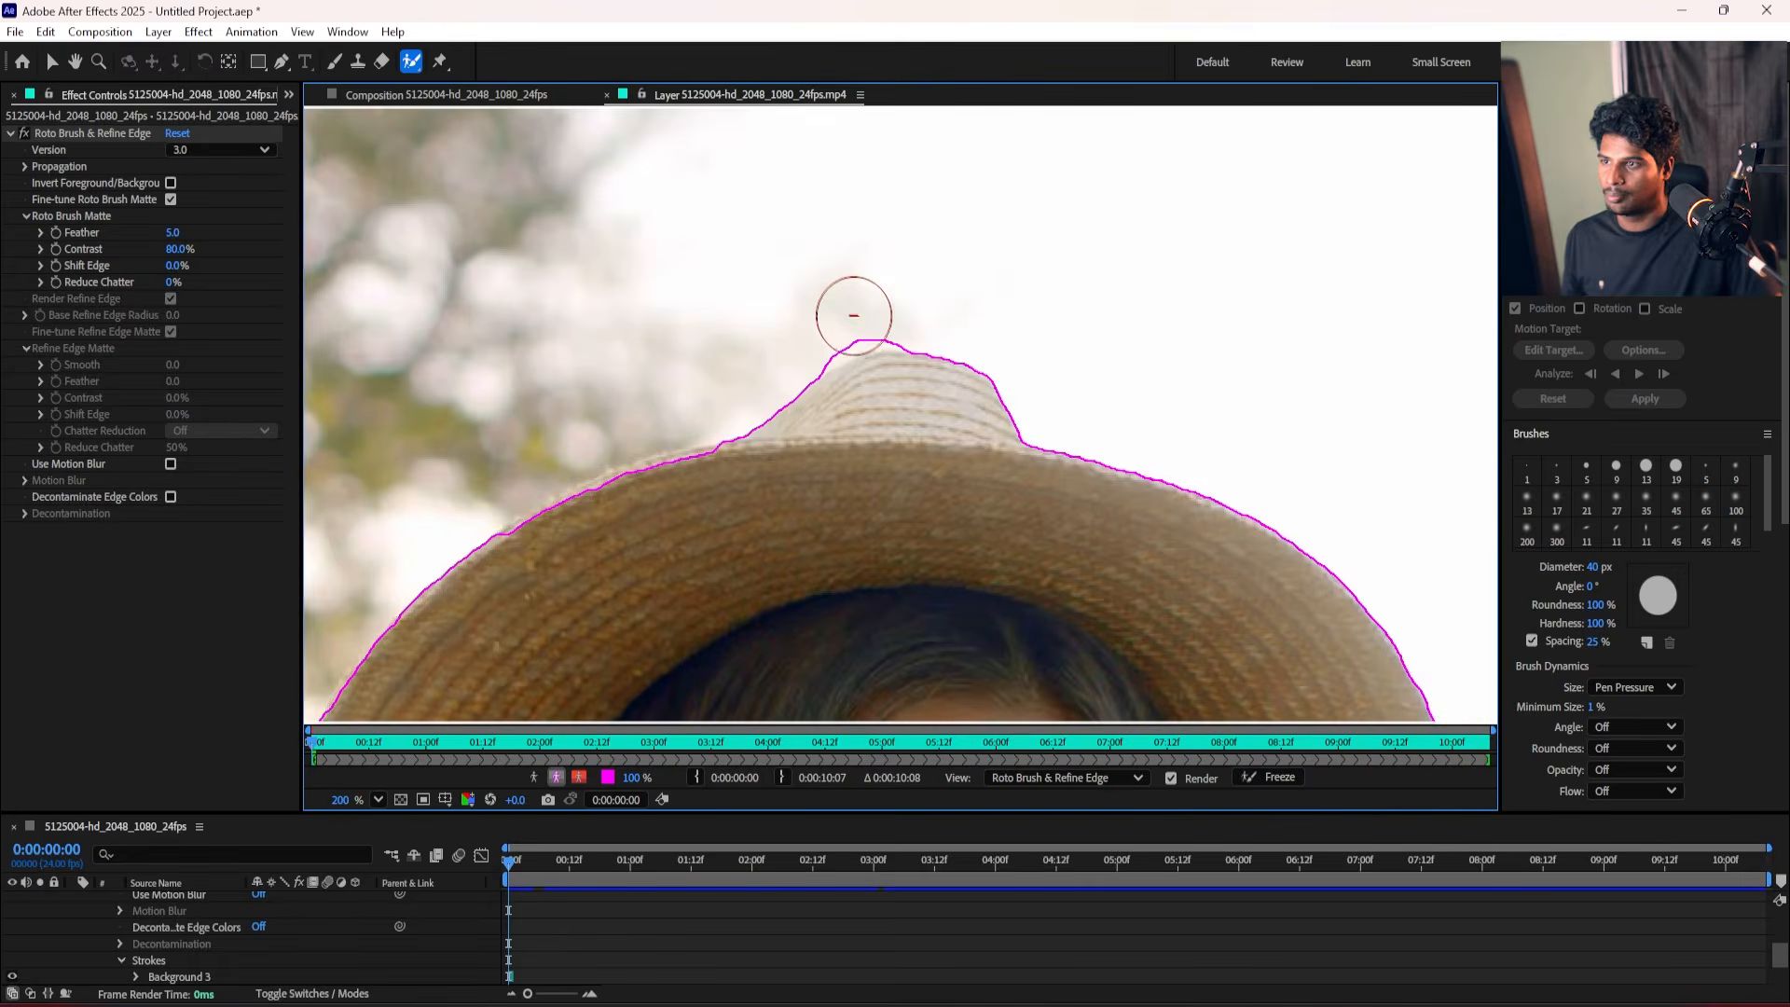
mouse_move(866, 317)
left_mouse_down()
mouse_move(842, 312)
mouse_move(863, 307)
left_mouse_up()
scroll(811, 292, "down", 4)
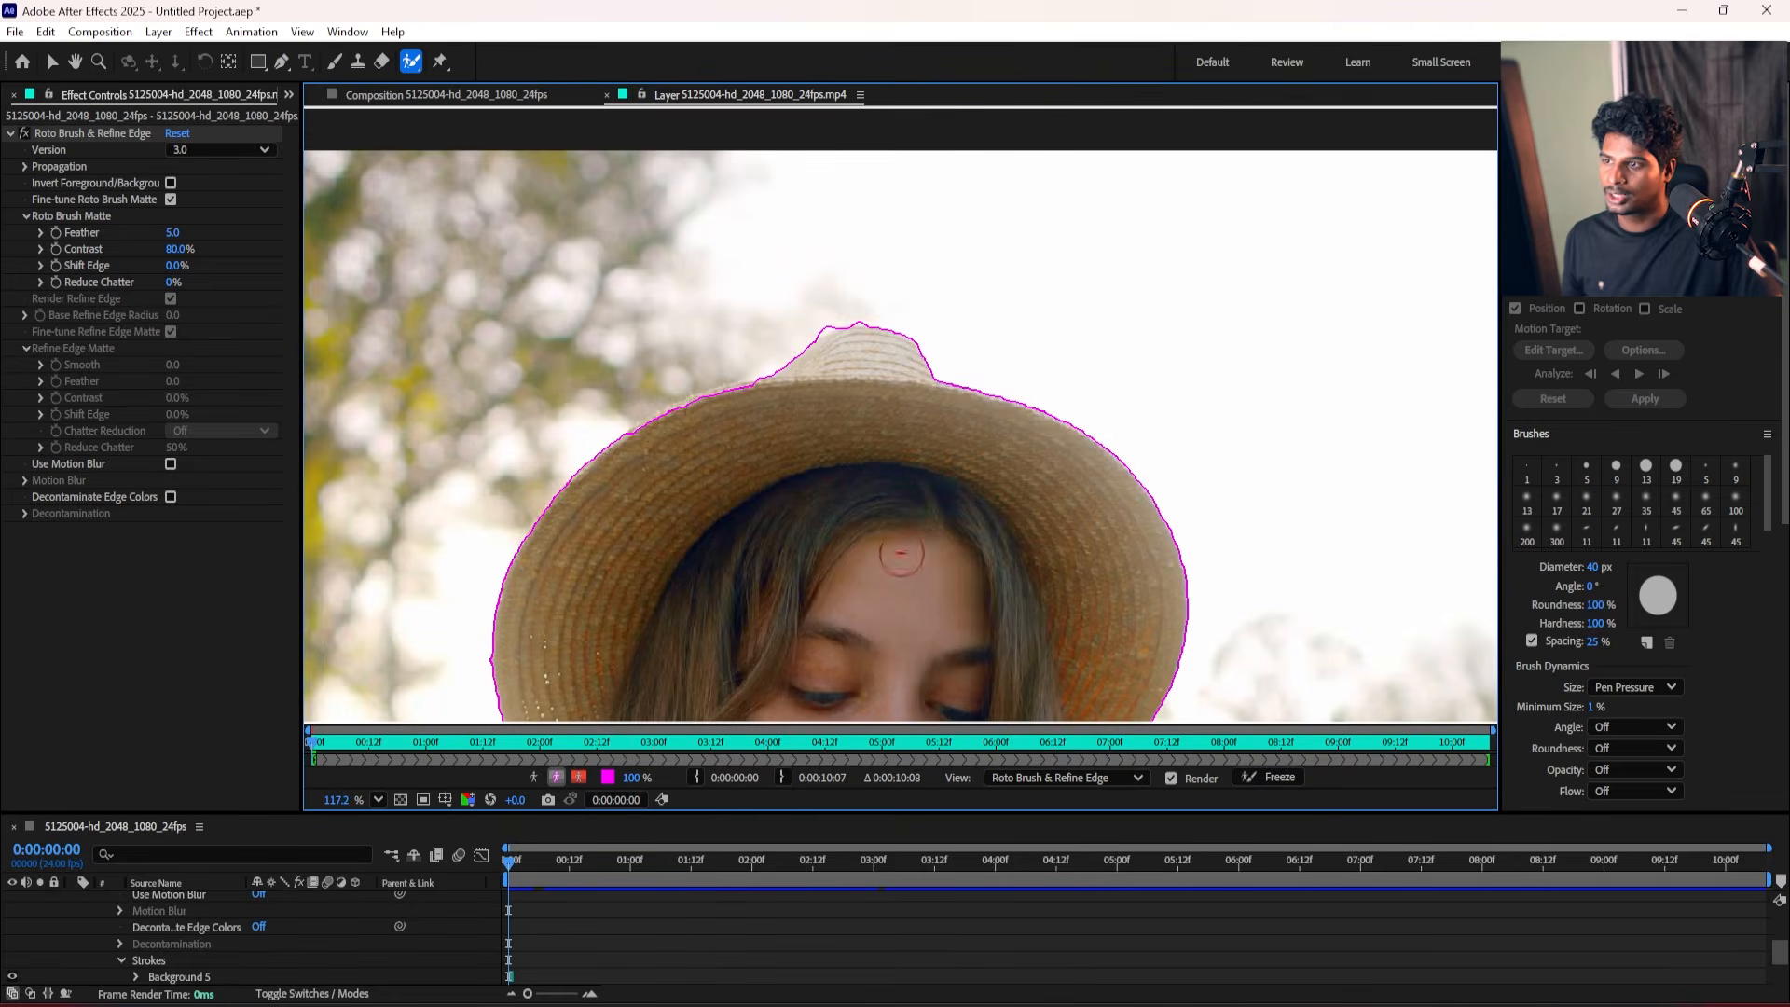
scroll(911, 557, "down", 3)
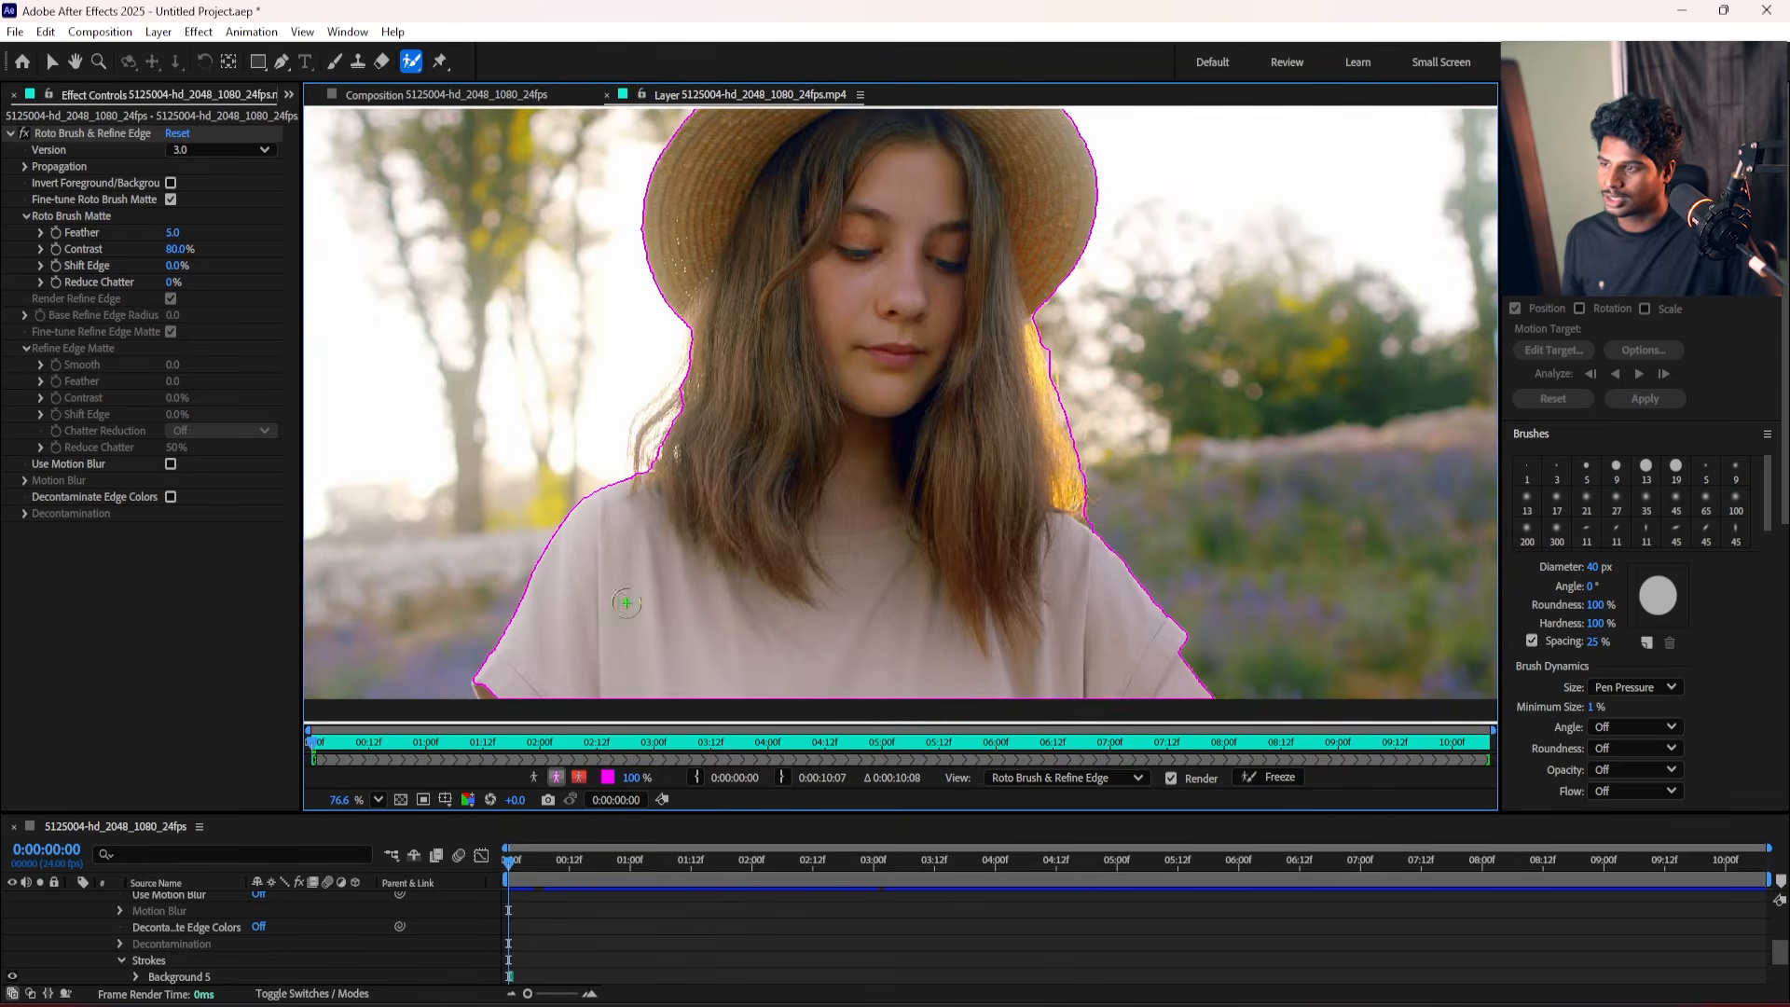
Bring up the Brushes settings and set the brush diameter to 28 px.
left_click(349, 33)
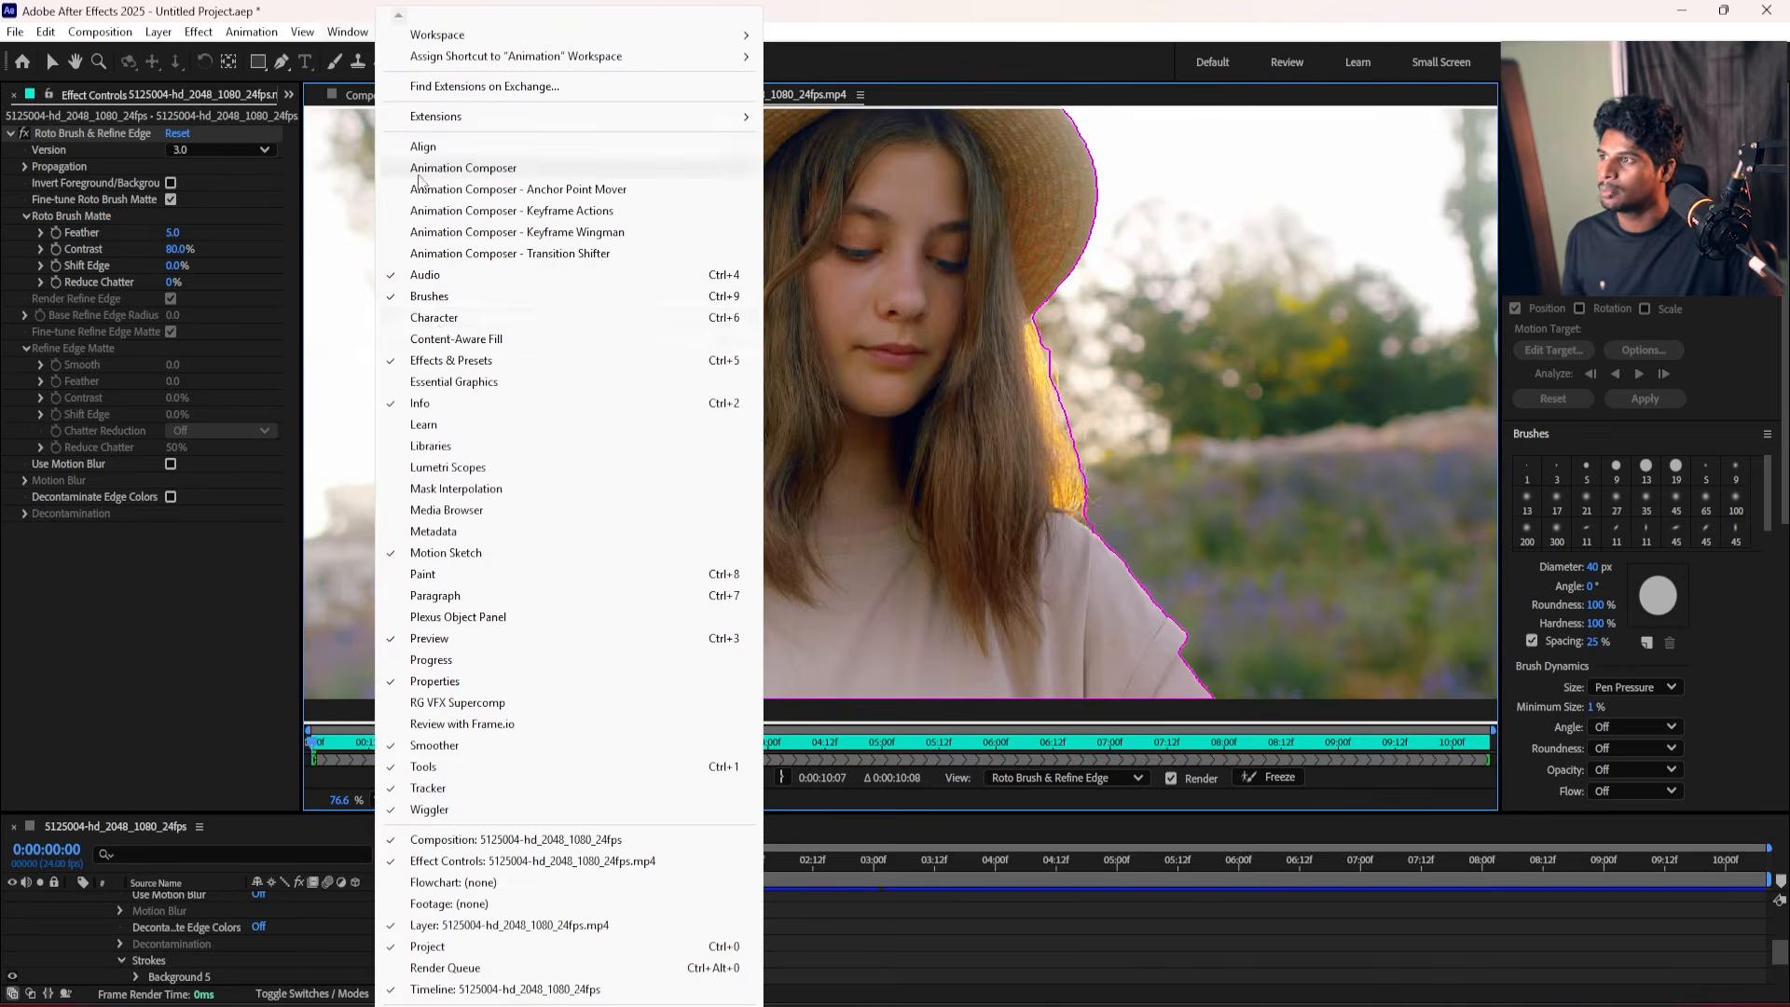
left_click(440, 297)
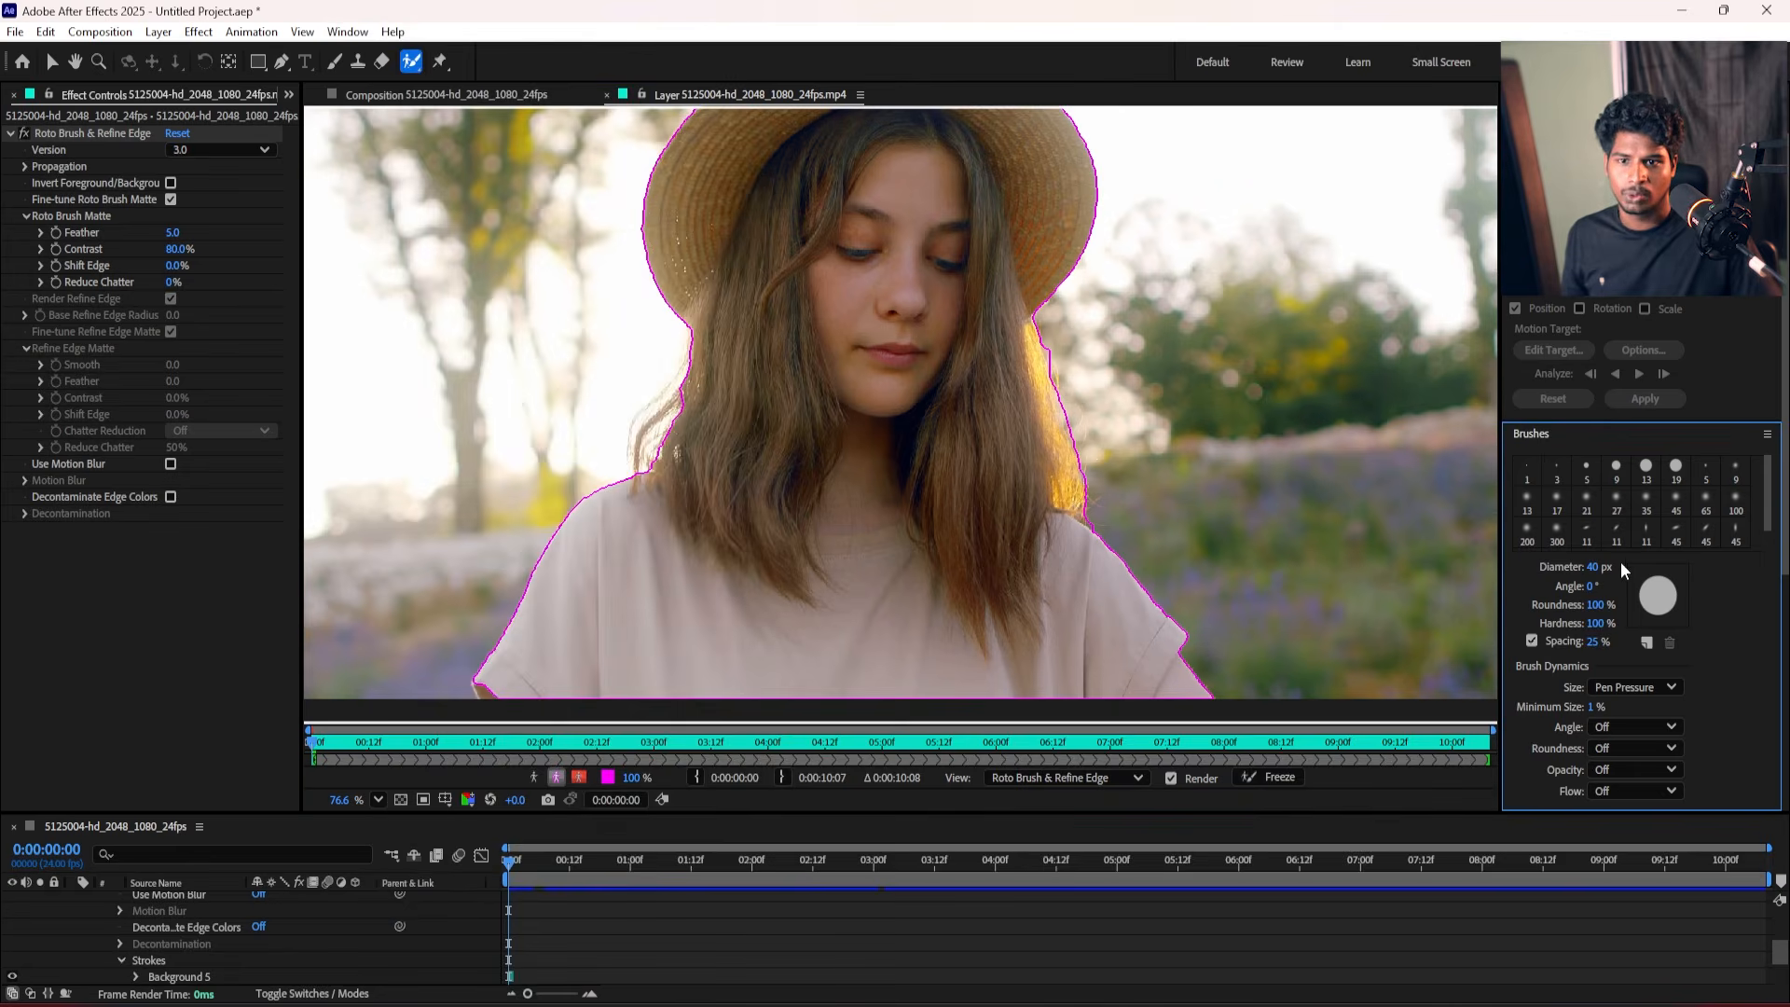
mouse_move(1597, 570)
left_mouse_down()
mouse_move(1580, 570)
mouse_move(1630, 567)
left_mouse_up()
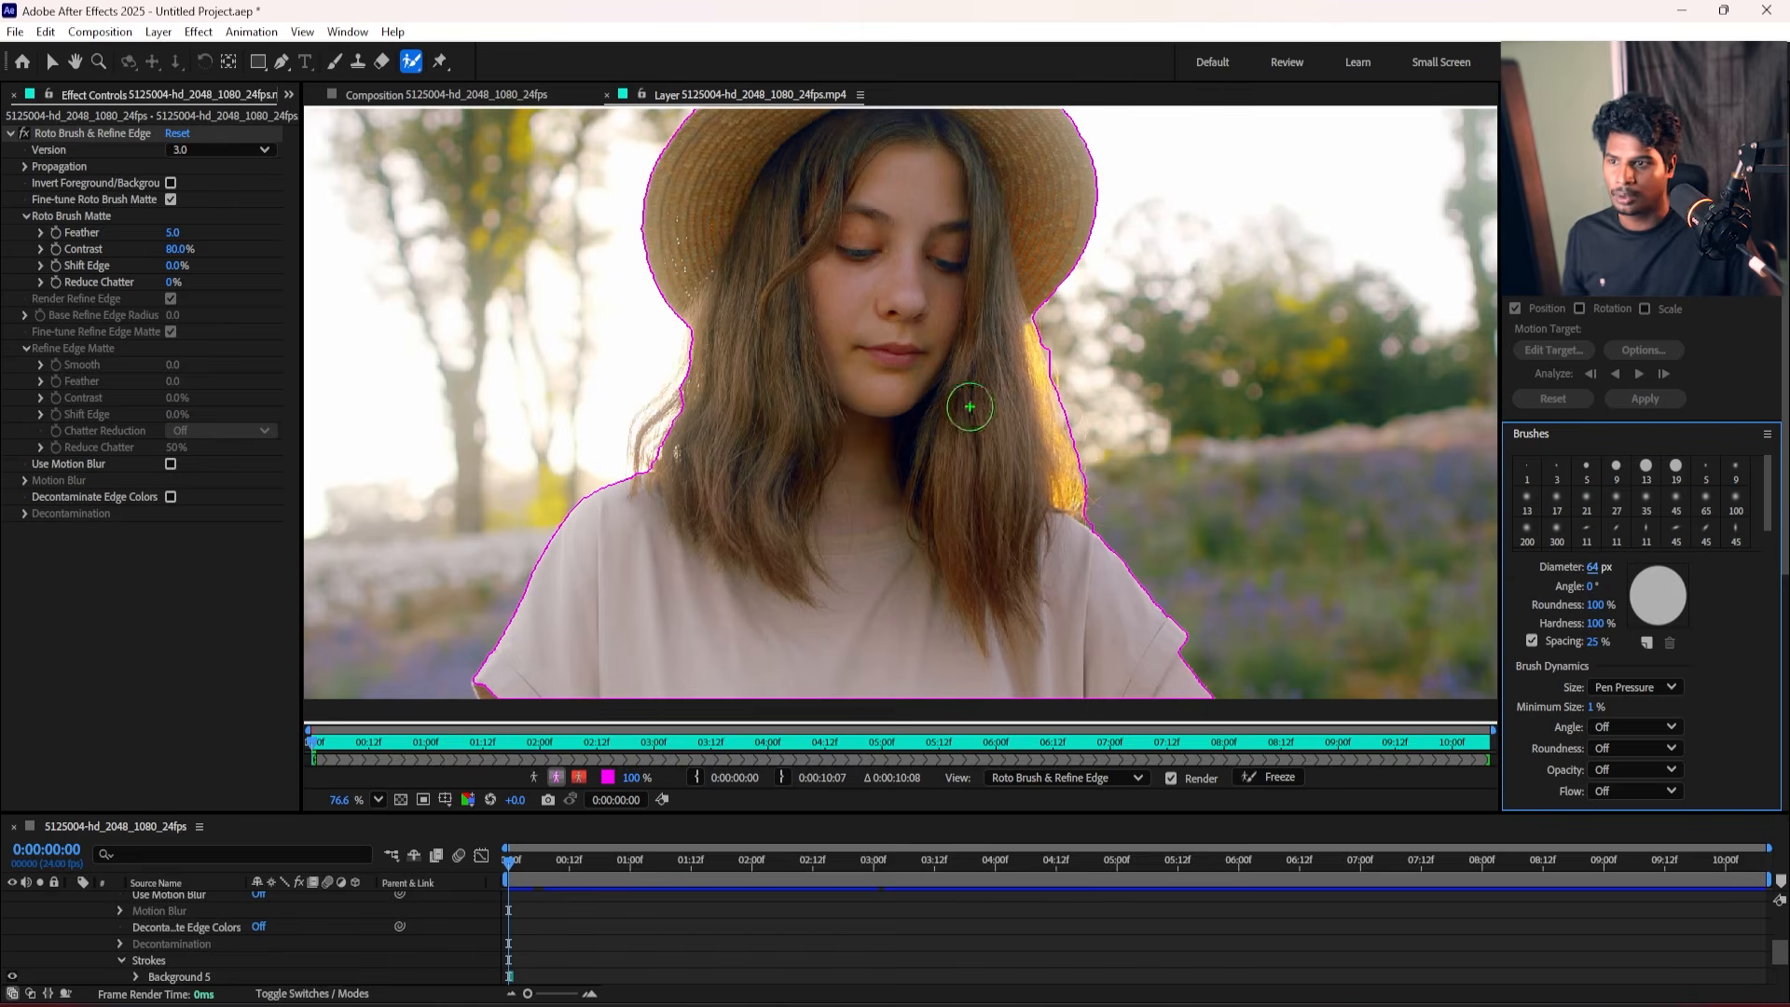
left_click_drag(1592, 567, 1469, 569)
Add a small foreground dab at the lower corner of the woman's sleeve on the image's left side.
scroll(859, 476, "down", 2)
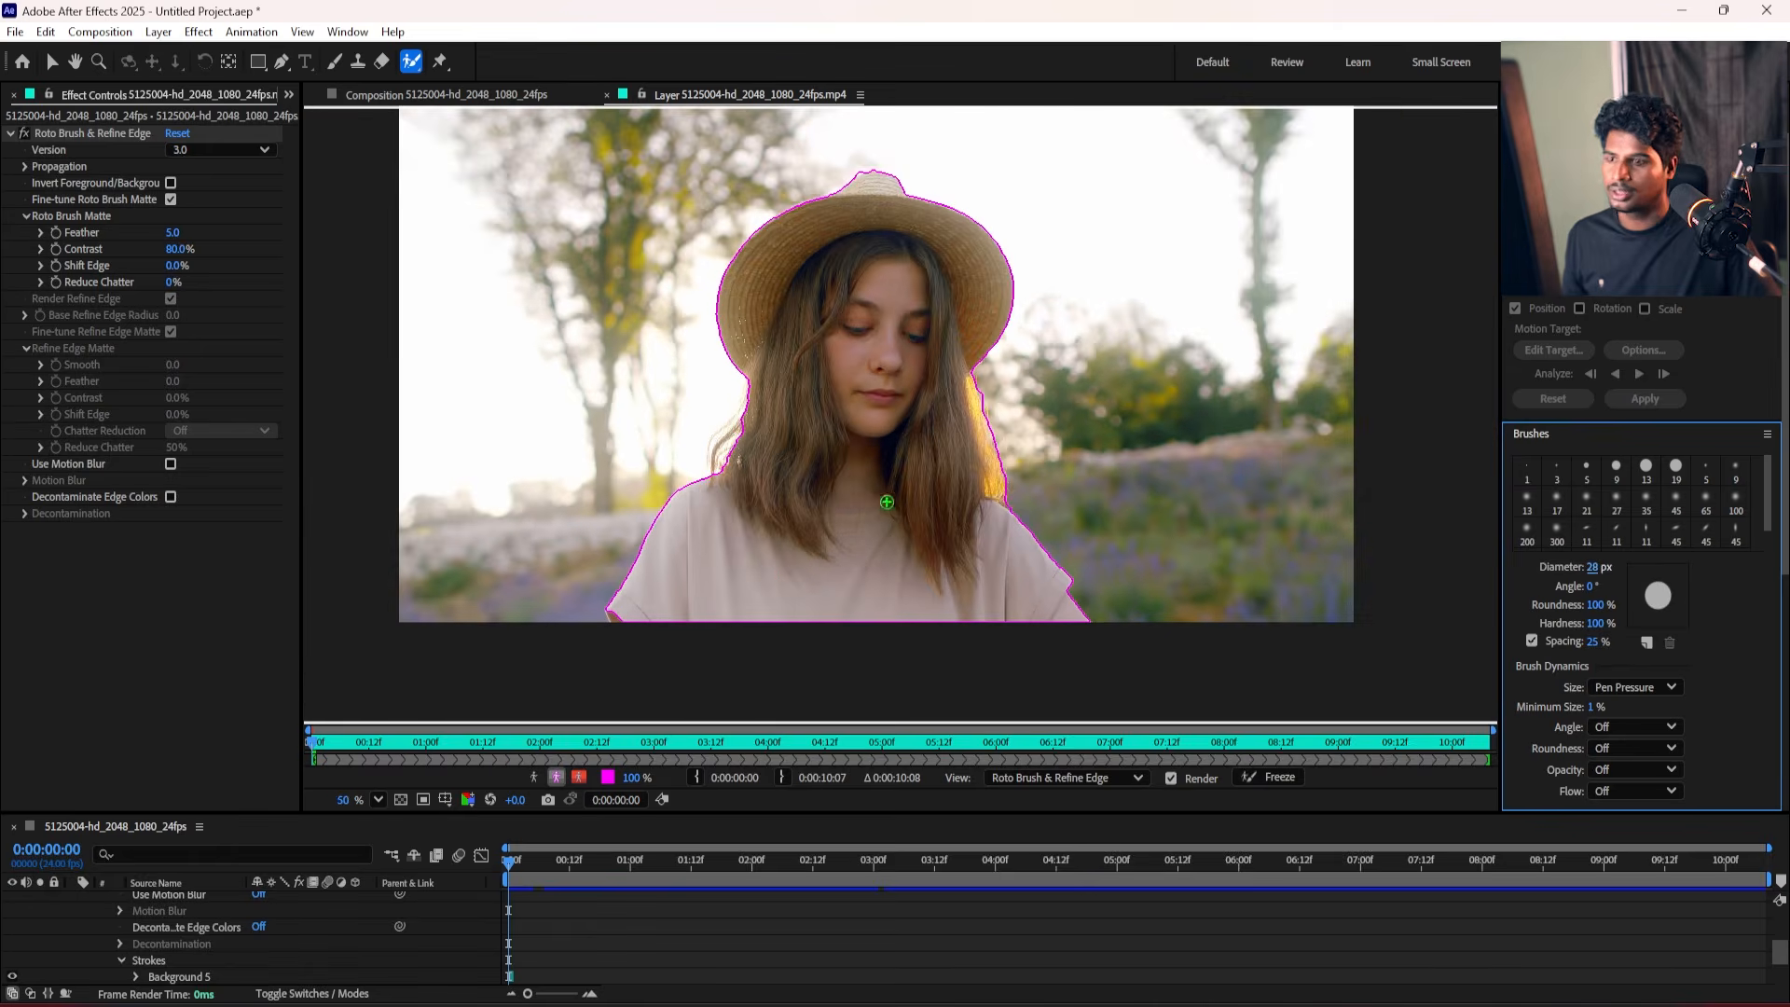
scroll(817, 540, "up", 1)
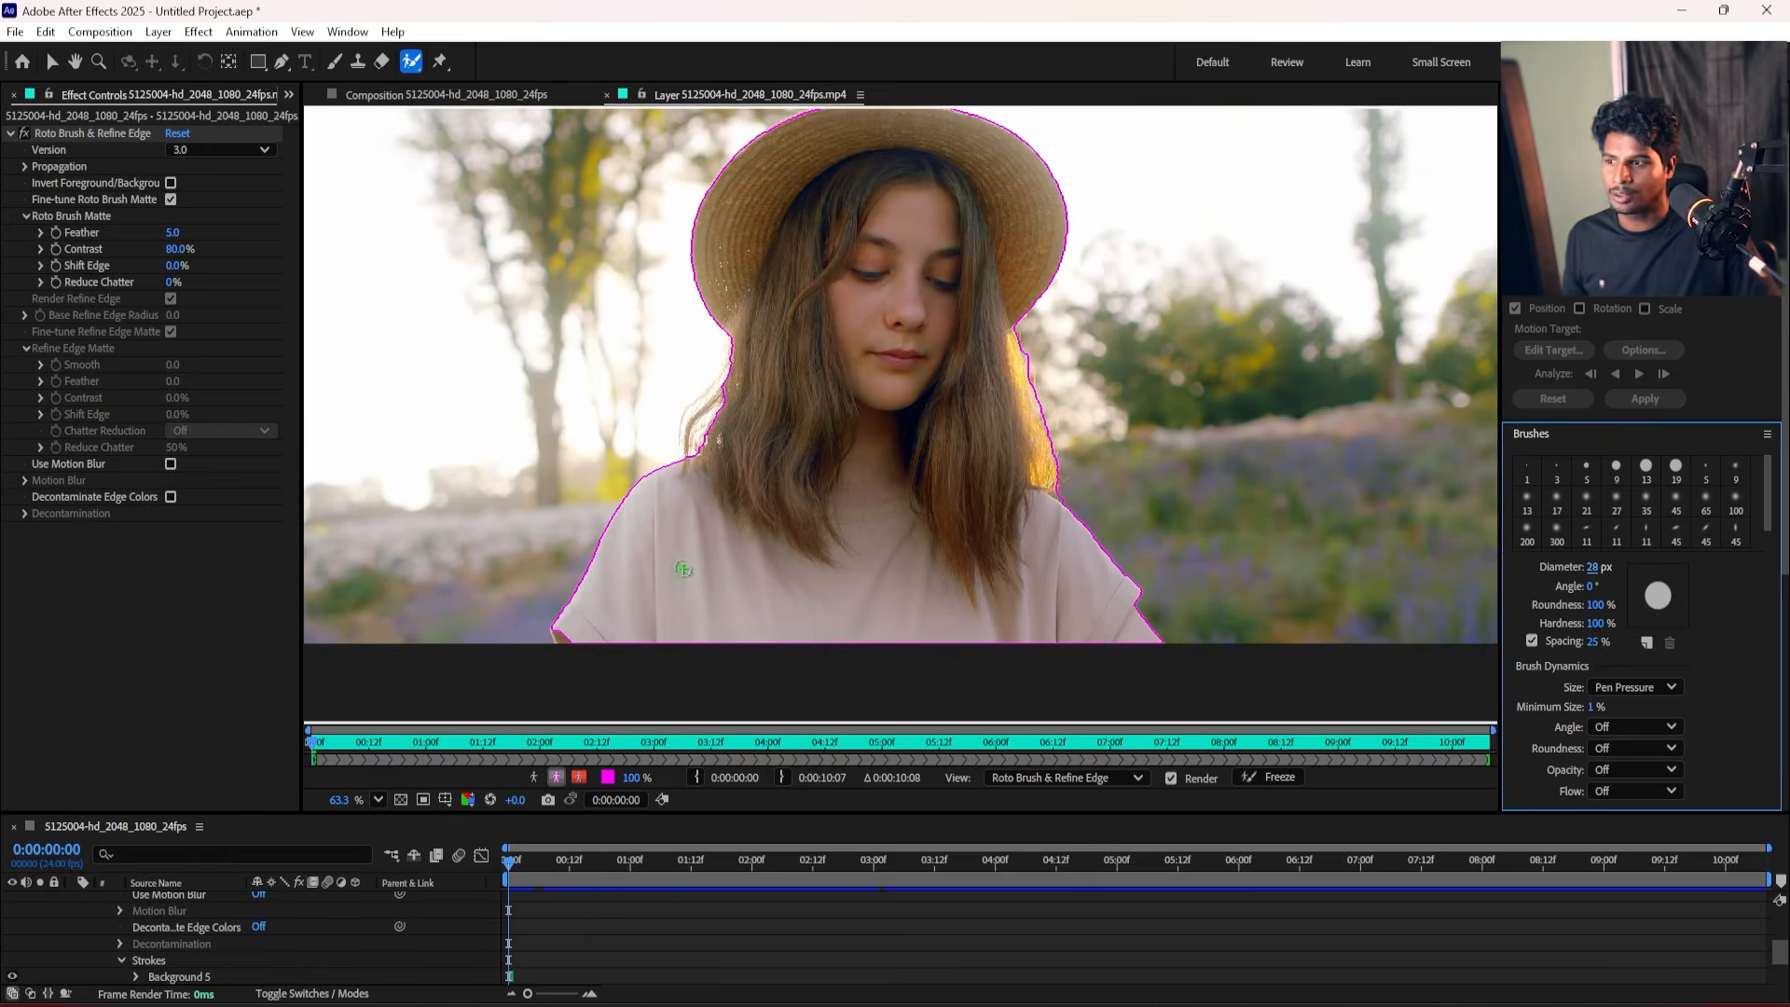
left_click(588, 627)
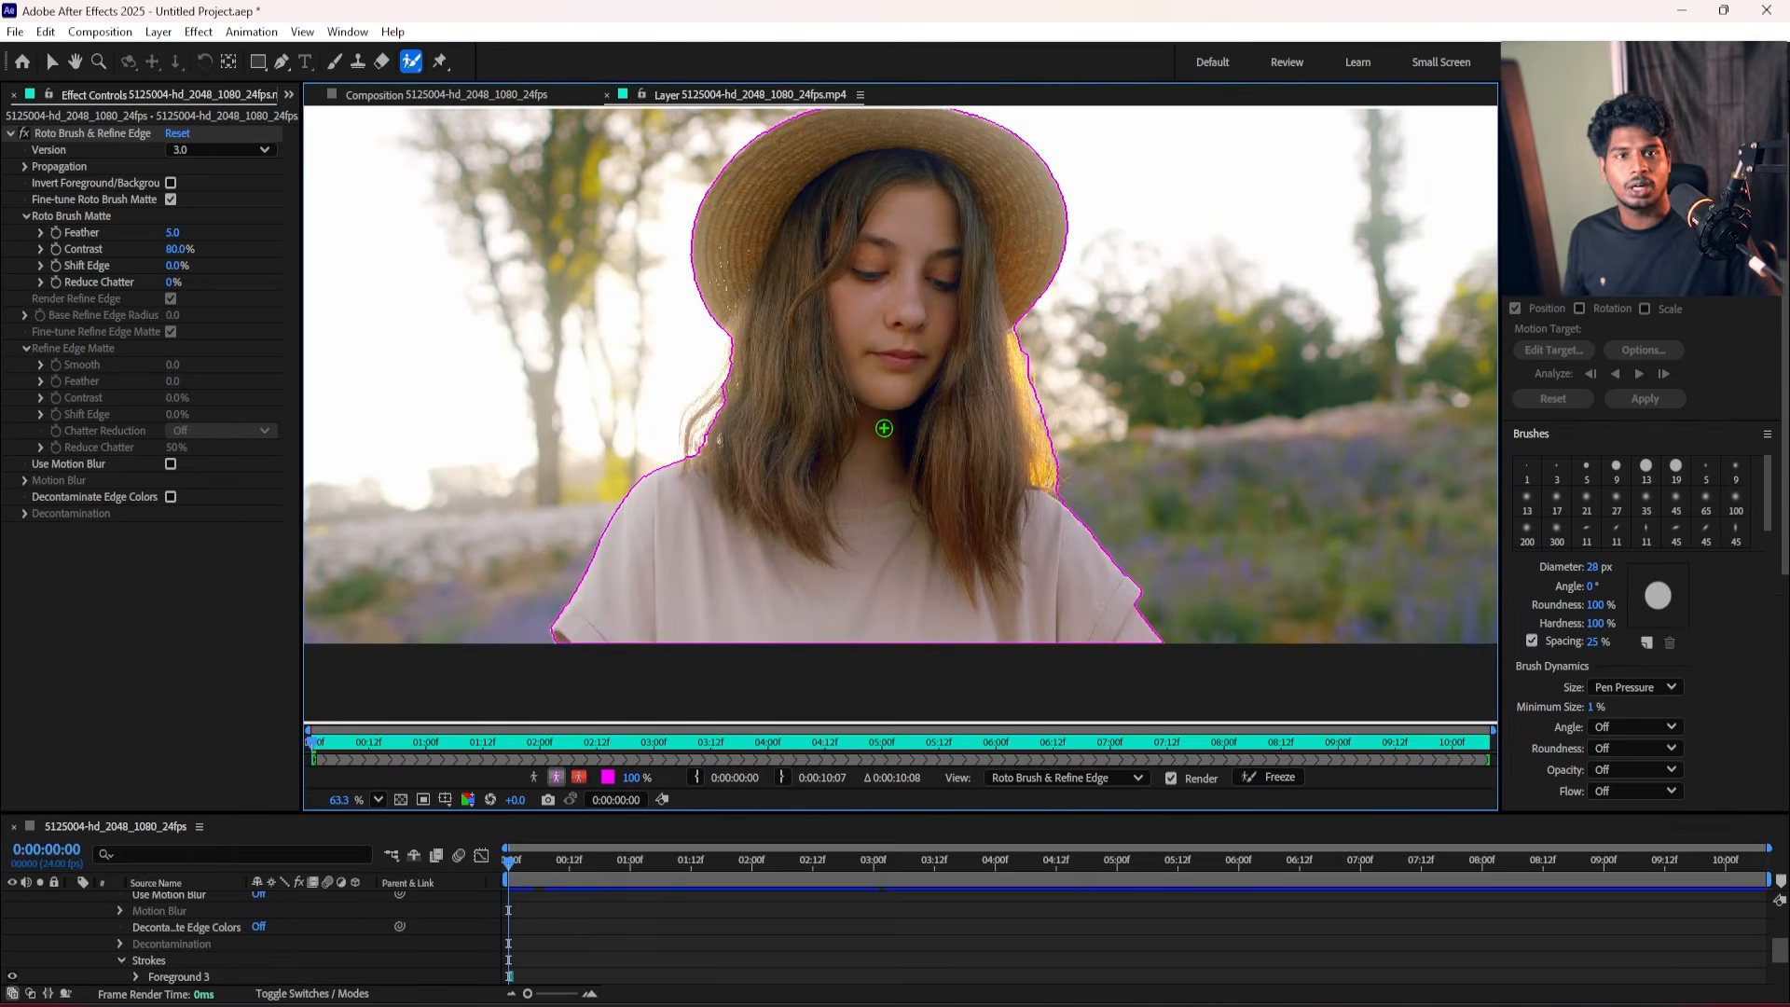
Enlarge the Roto Brush to a 135 px diameter directly in the Layer viewer.
left_click_drag(884, 428, 928, 512)
left_click_drag(929, 512, 898, 503)
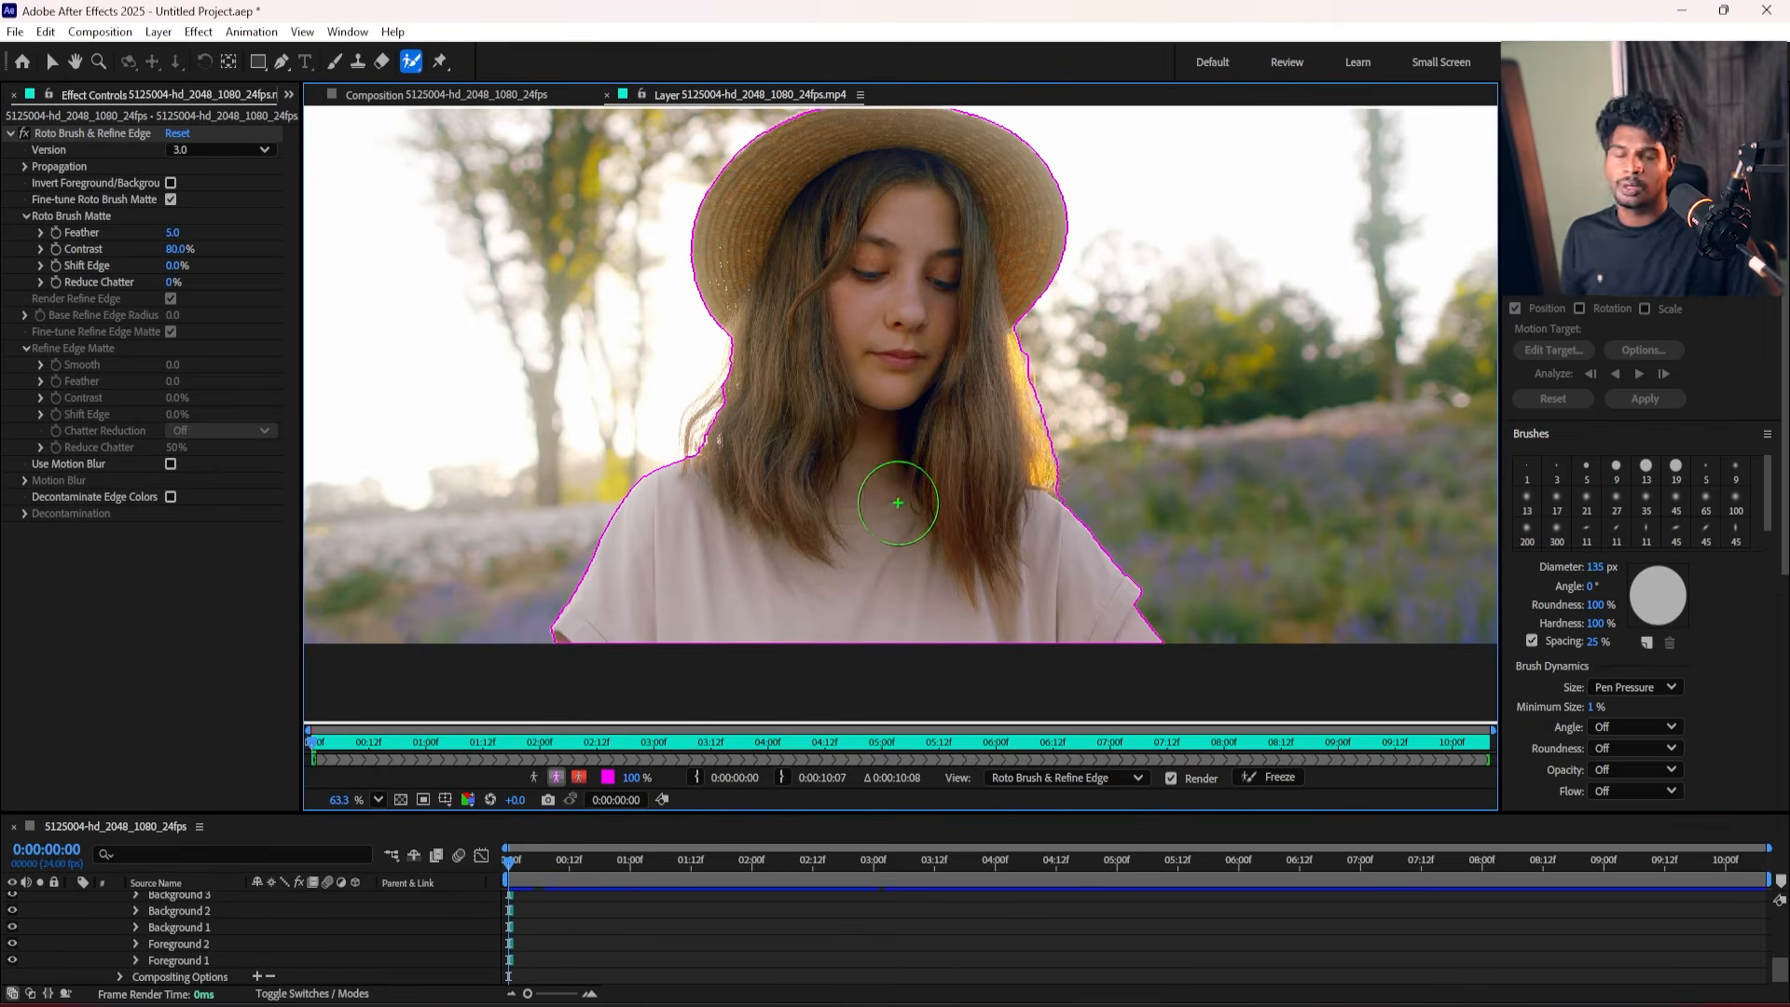
scroll(897, 502, "down", 3)
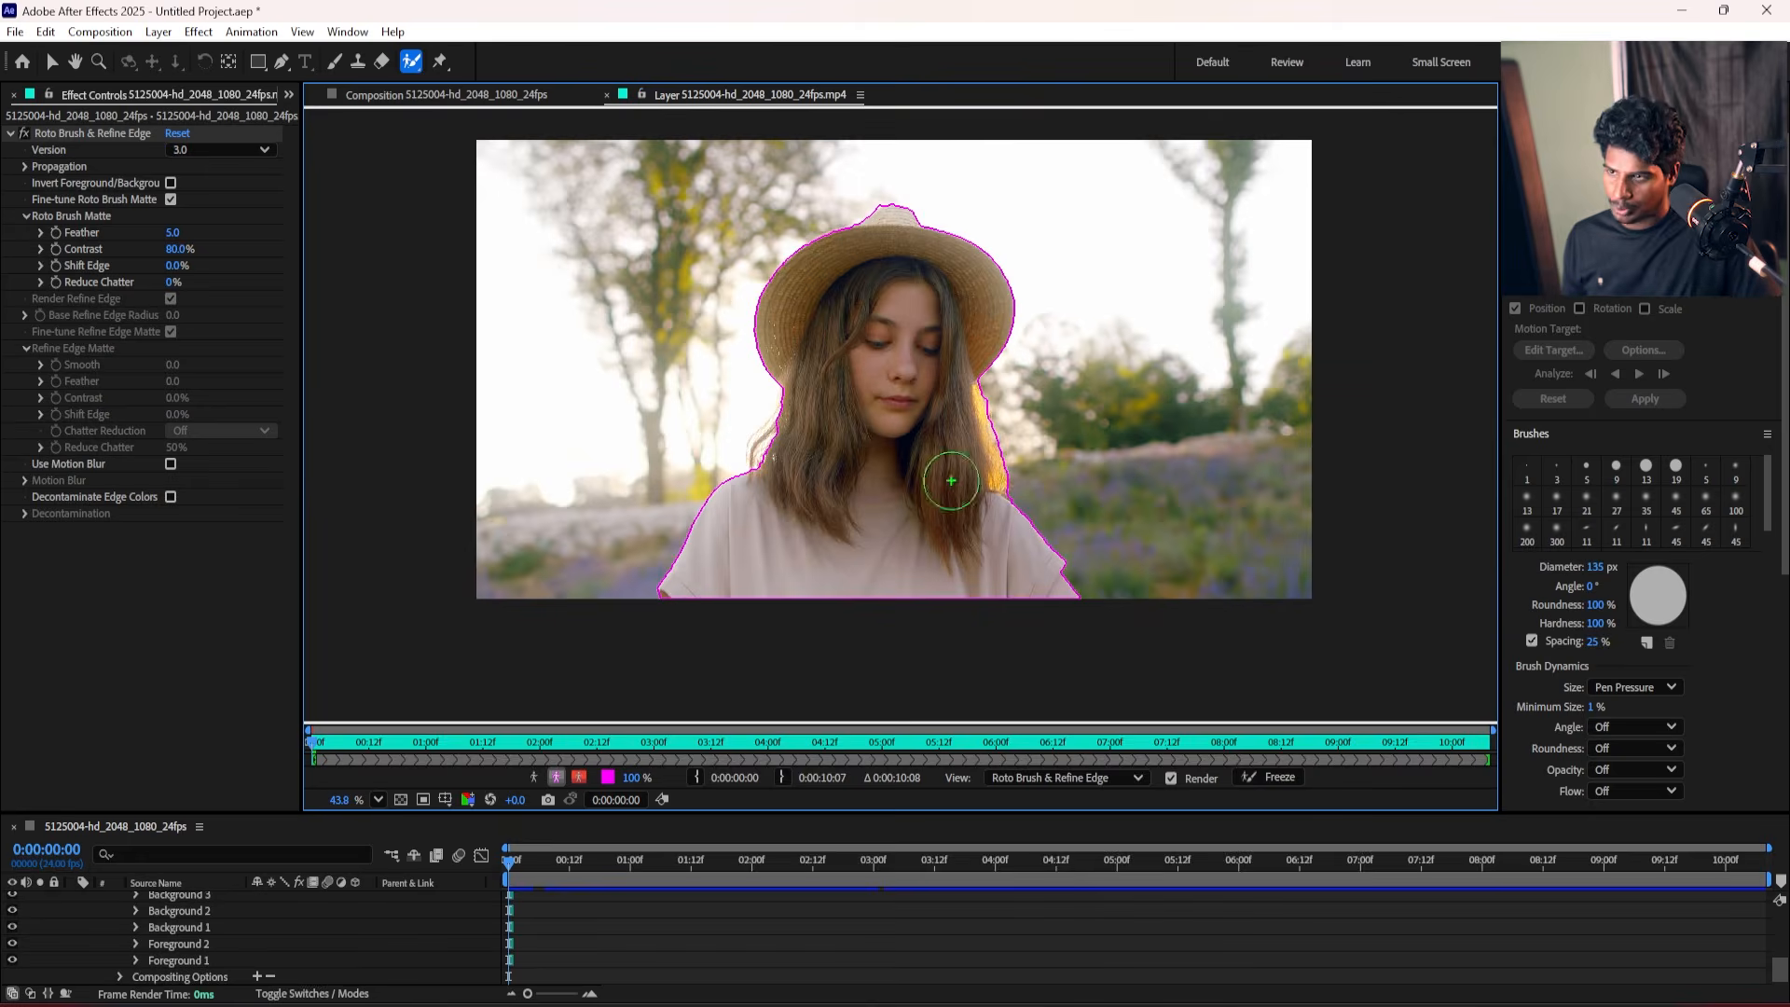
scroll(930, 471, "up", 4)
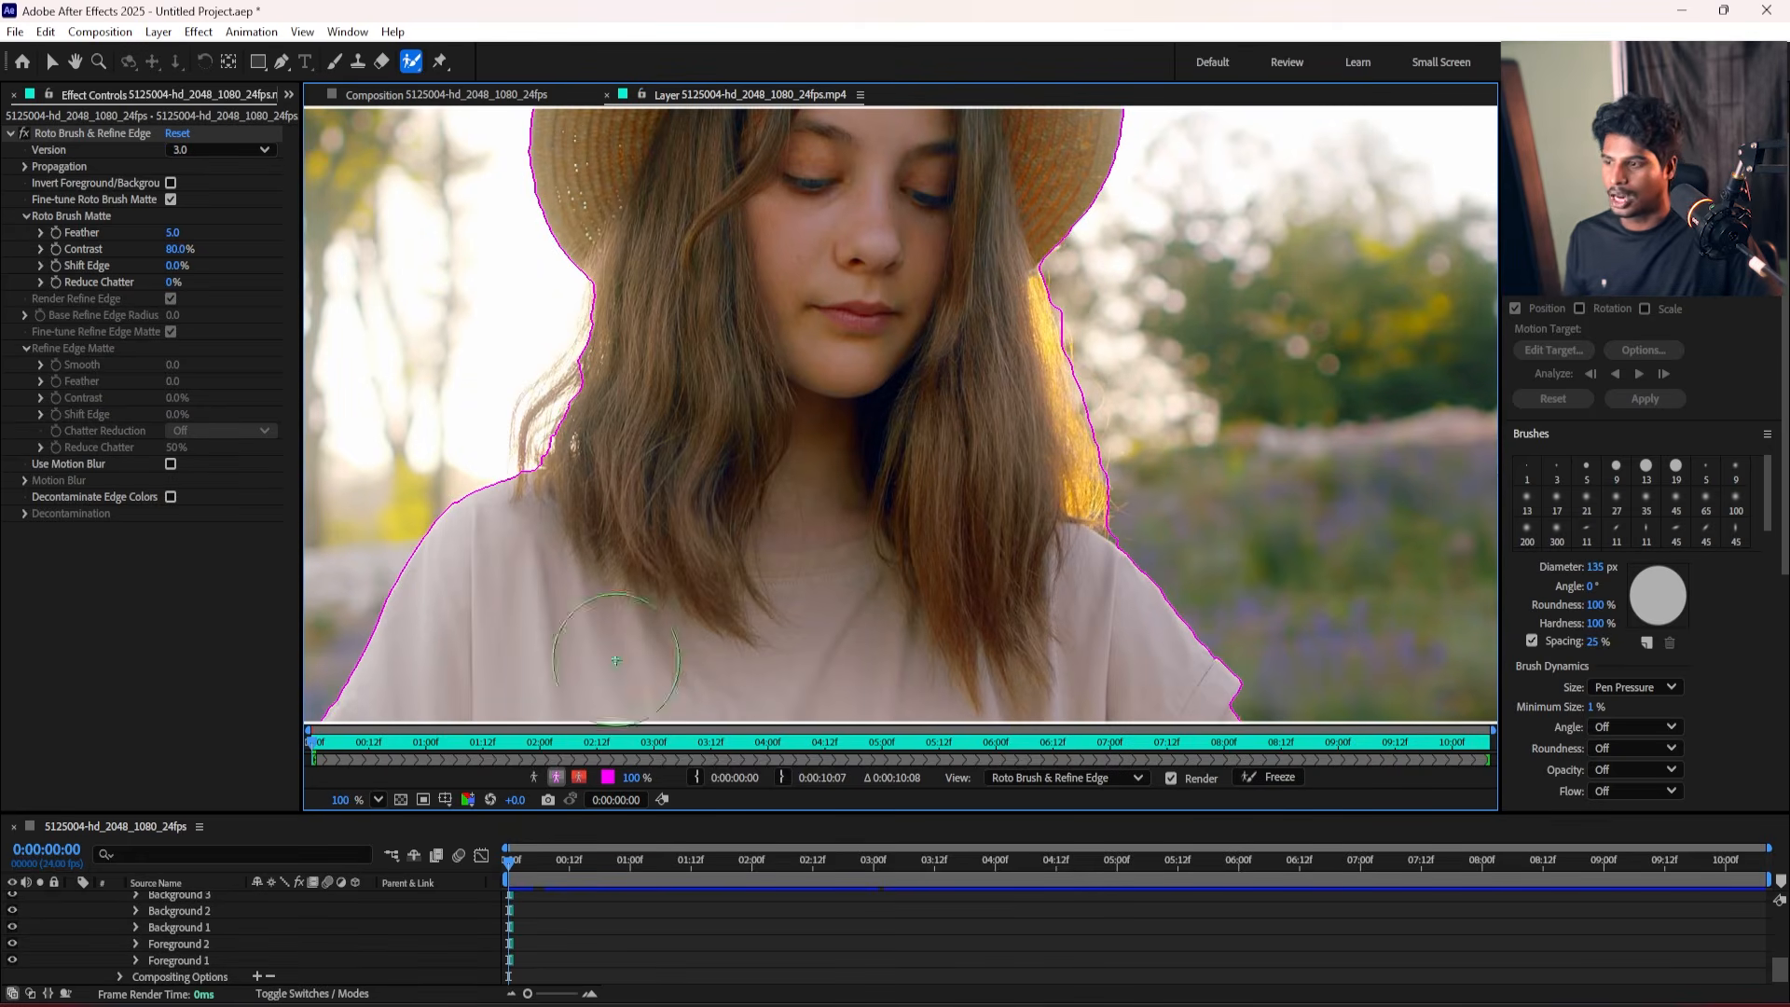
Check the cutout as a black-and-white alpha matte, with the alpha boundary, and isolated on black.
left_click(534, 776)
scroll(678, 636, "down", 2)
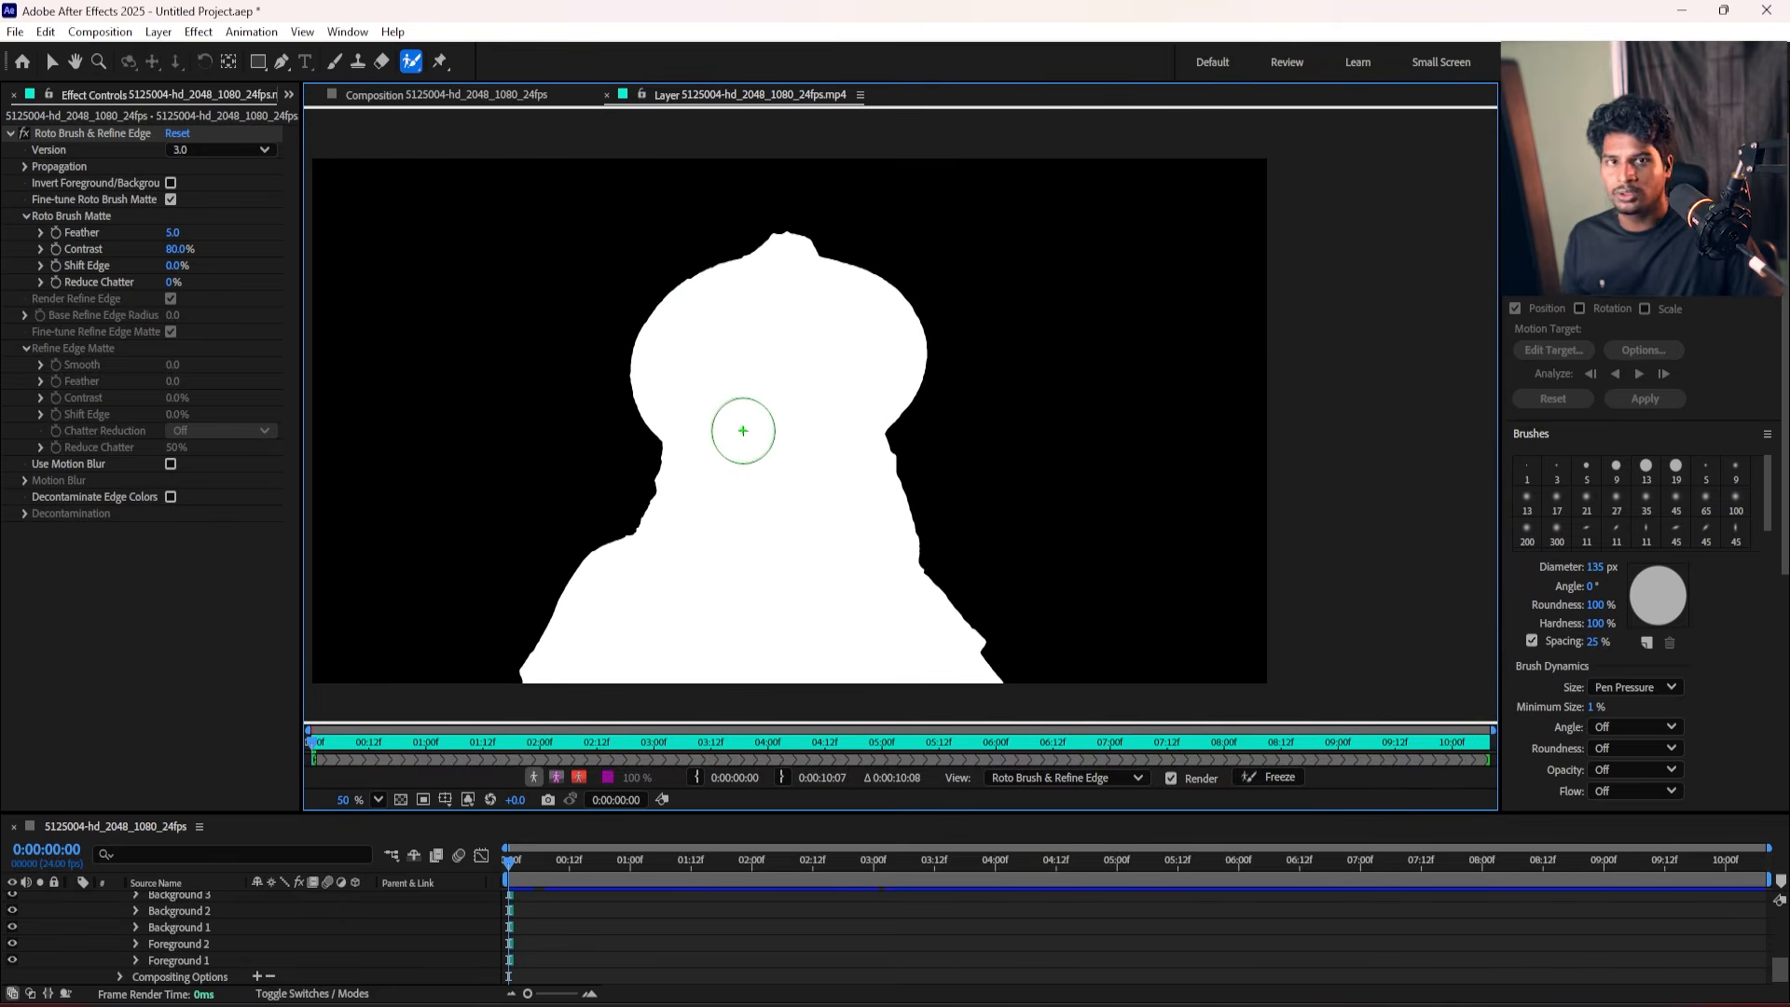
left_click(556, 777)
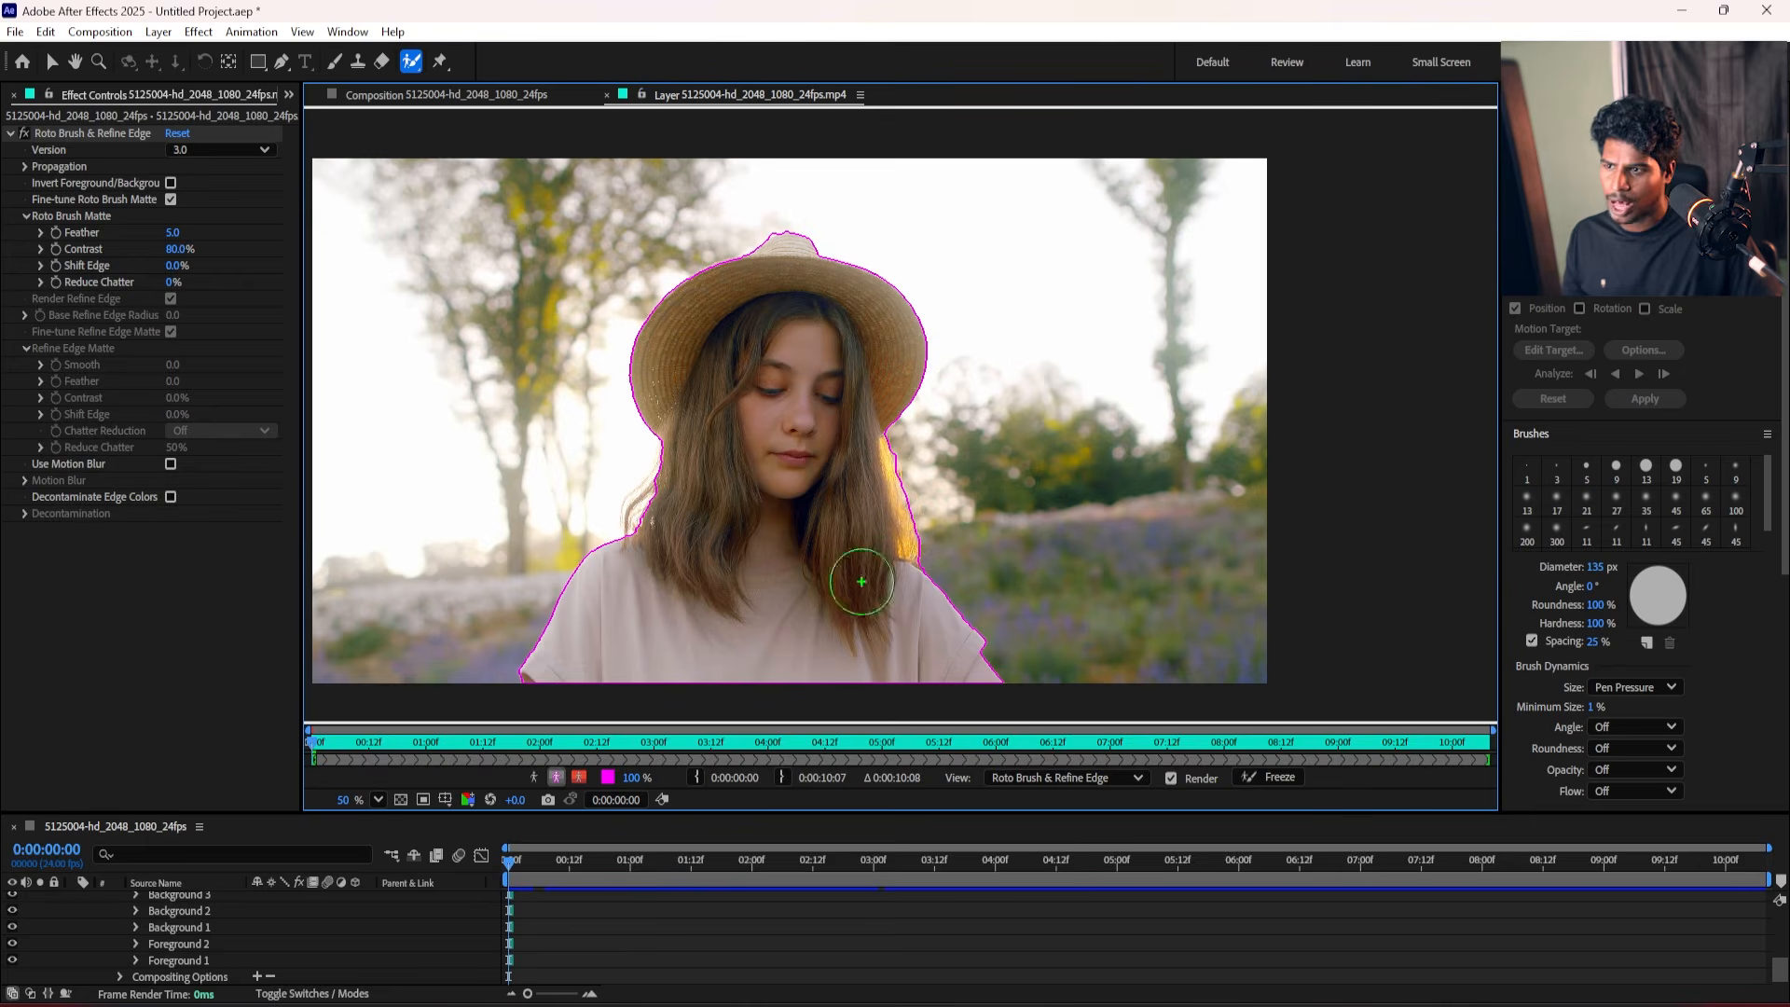
left_click(556, 778)
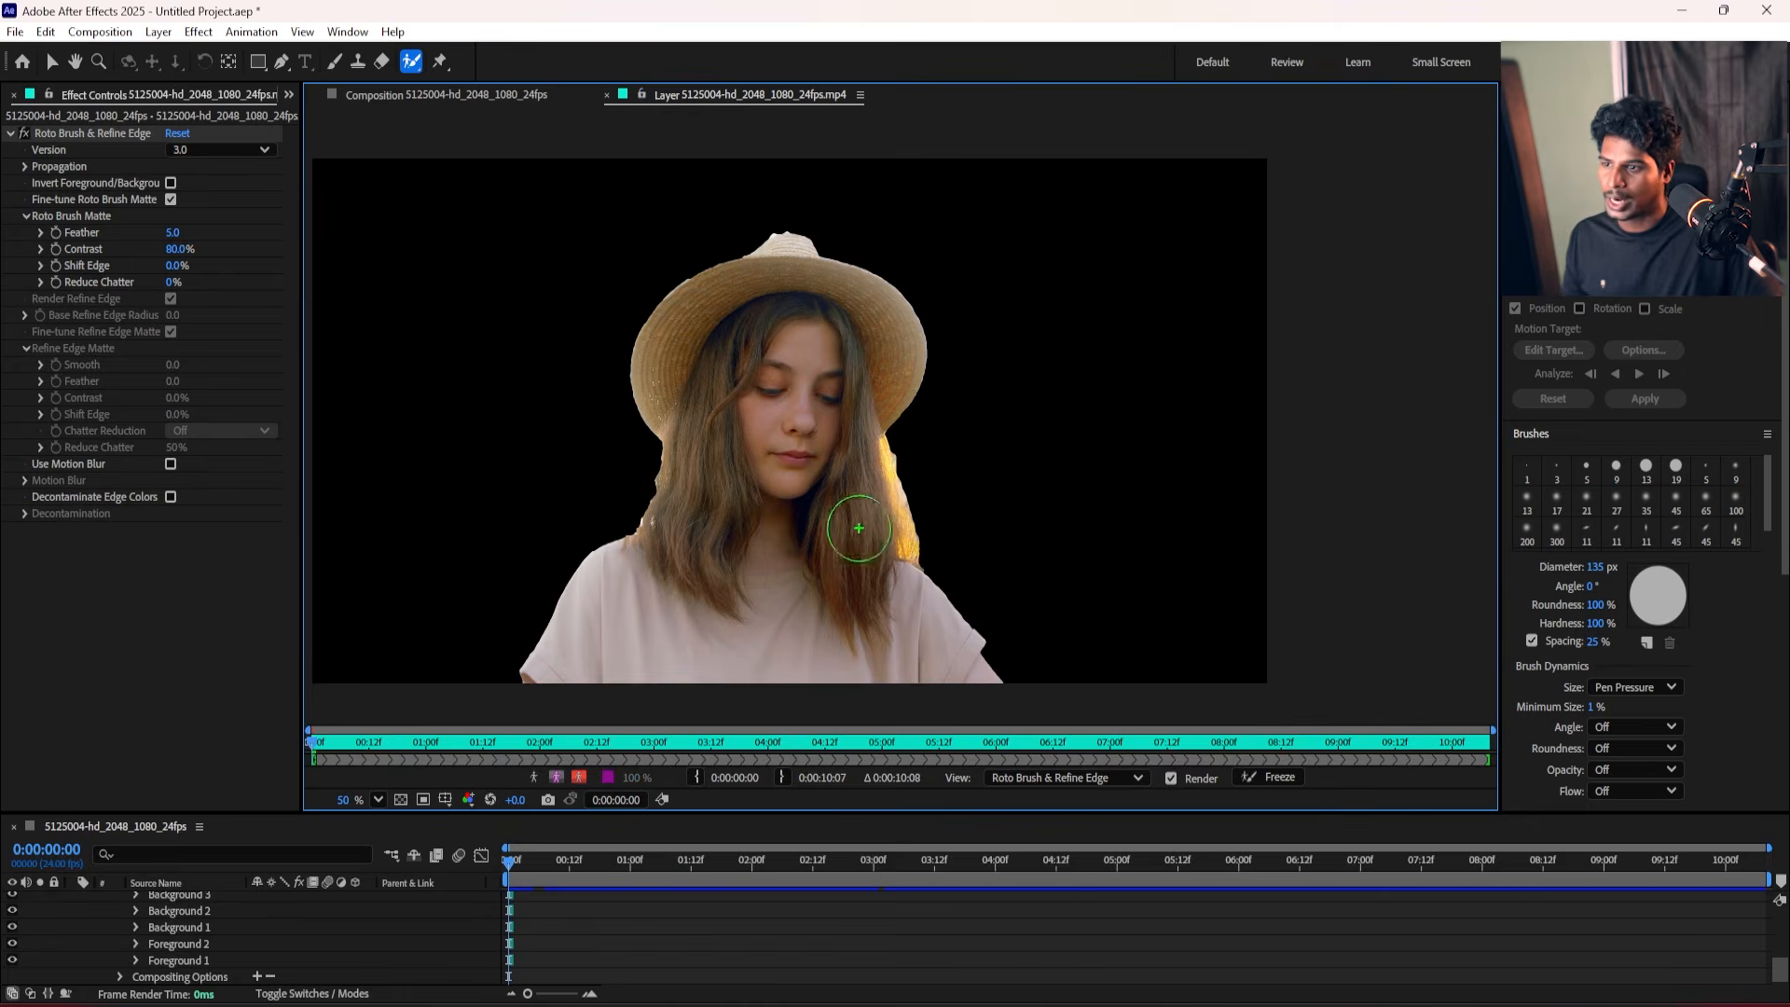
Show the cutout with the alpha overlay, changing the overlay colour to purple and its opacity to 100%.
left_click(579, 777)
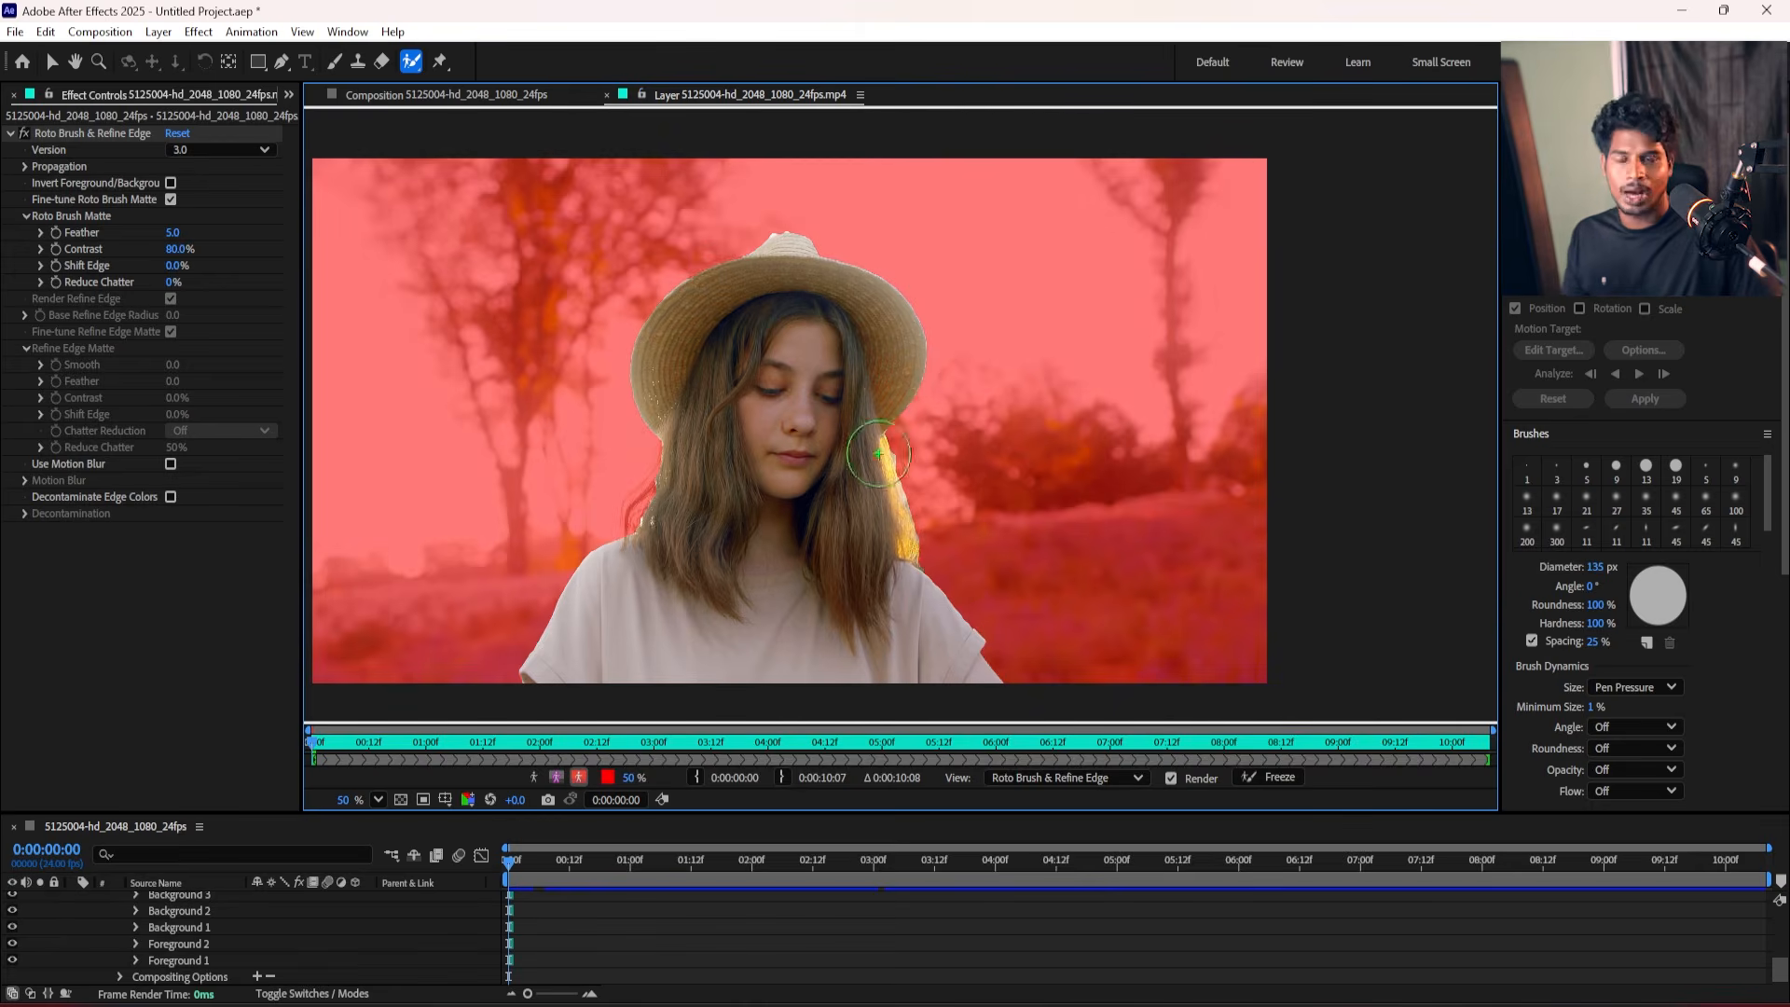
left_click(609, 775)
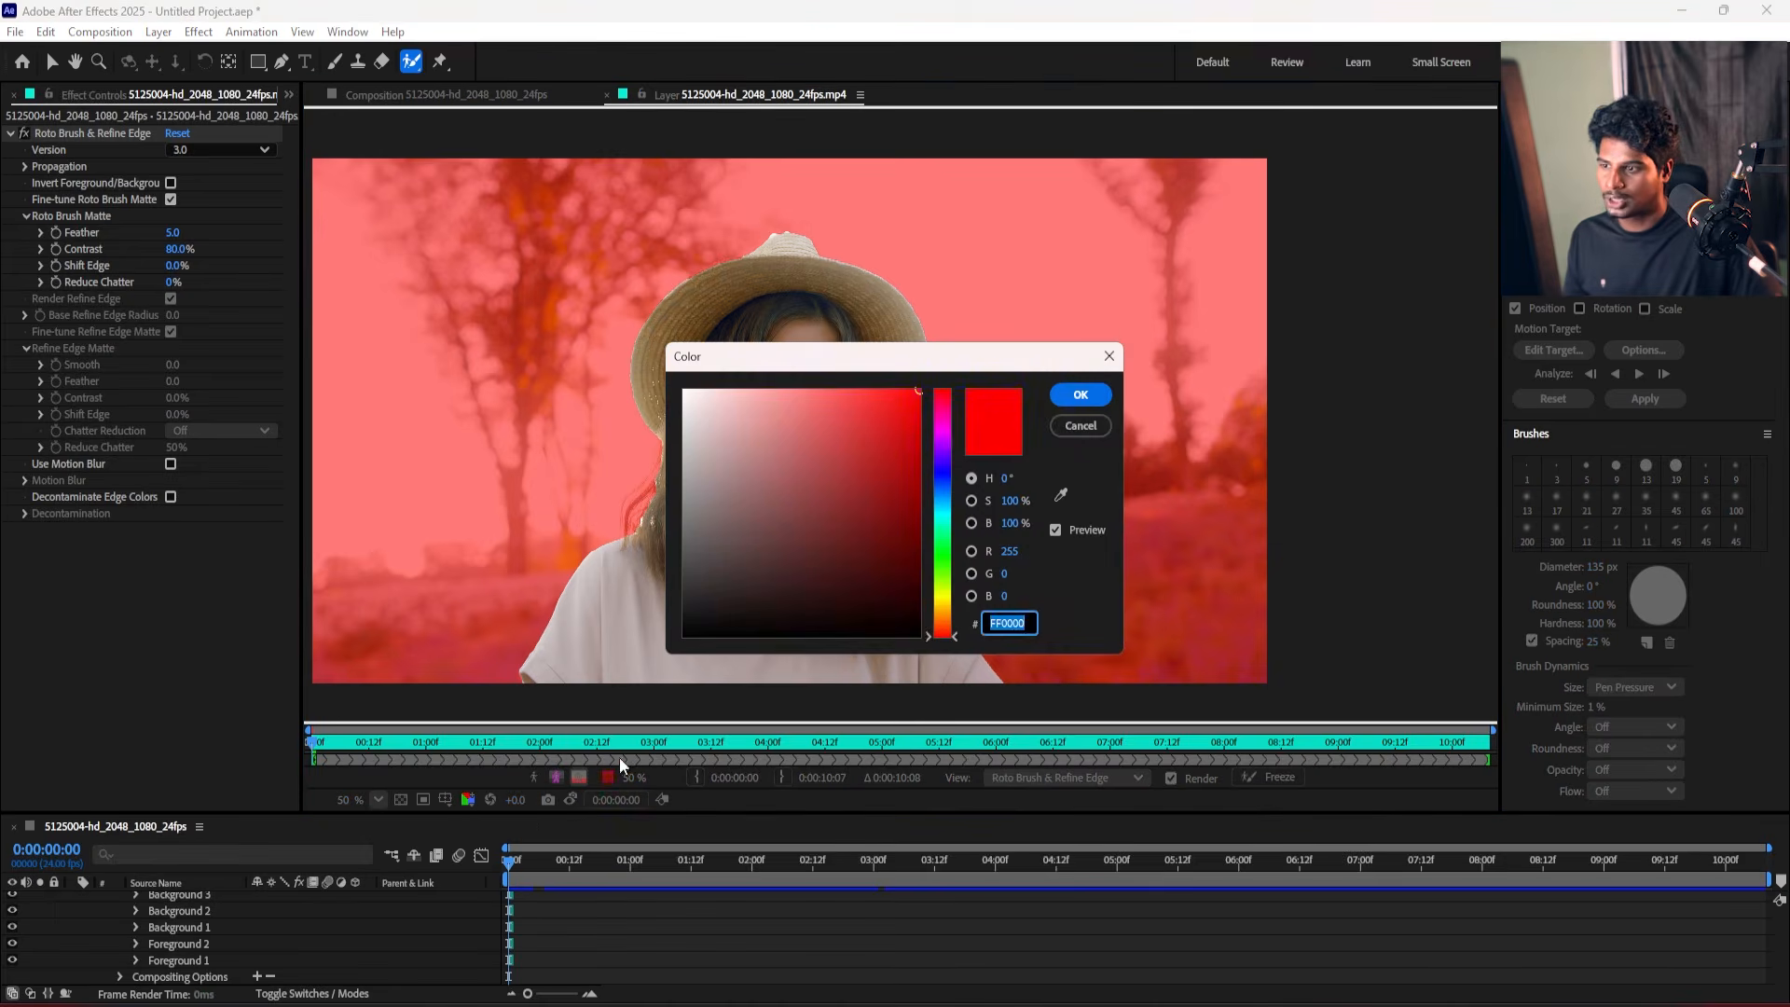
left_click(943, 436)
left_click(1080, 395)
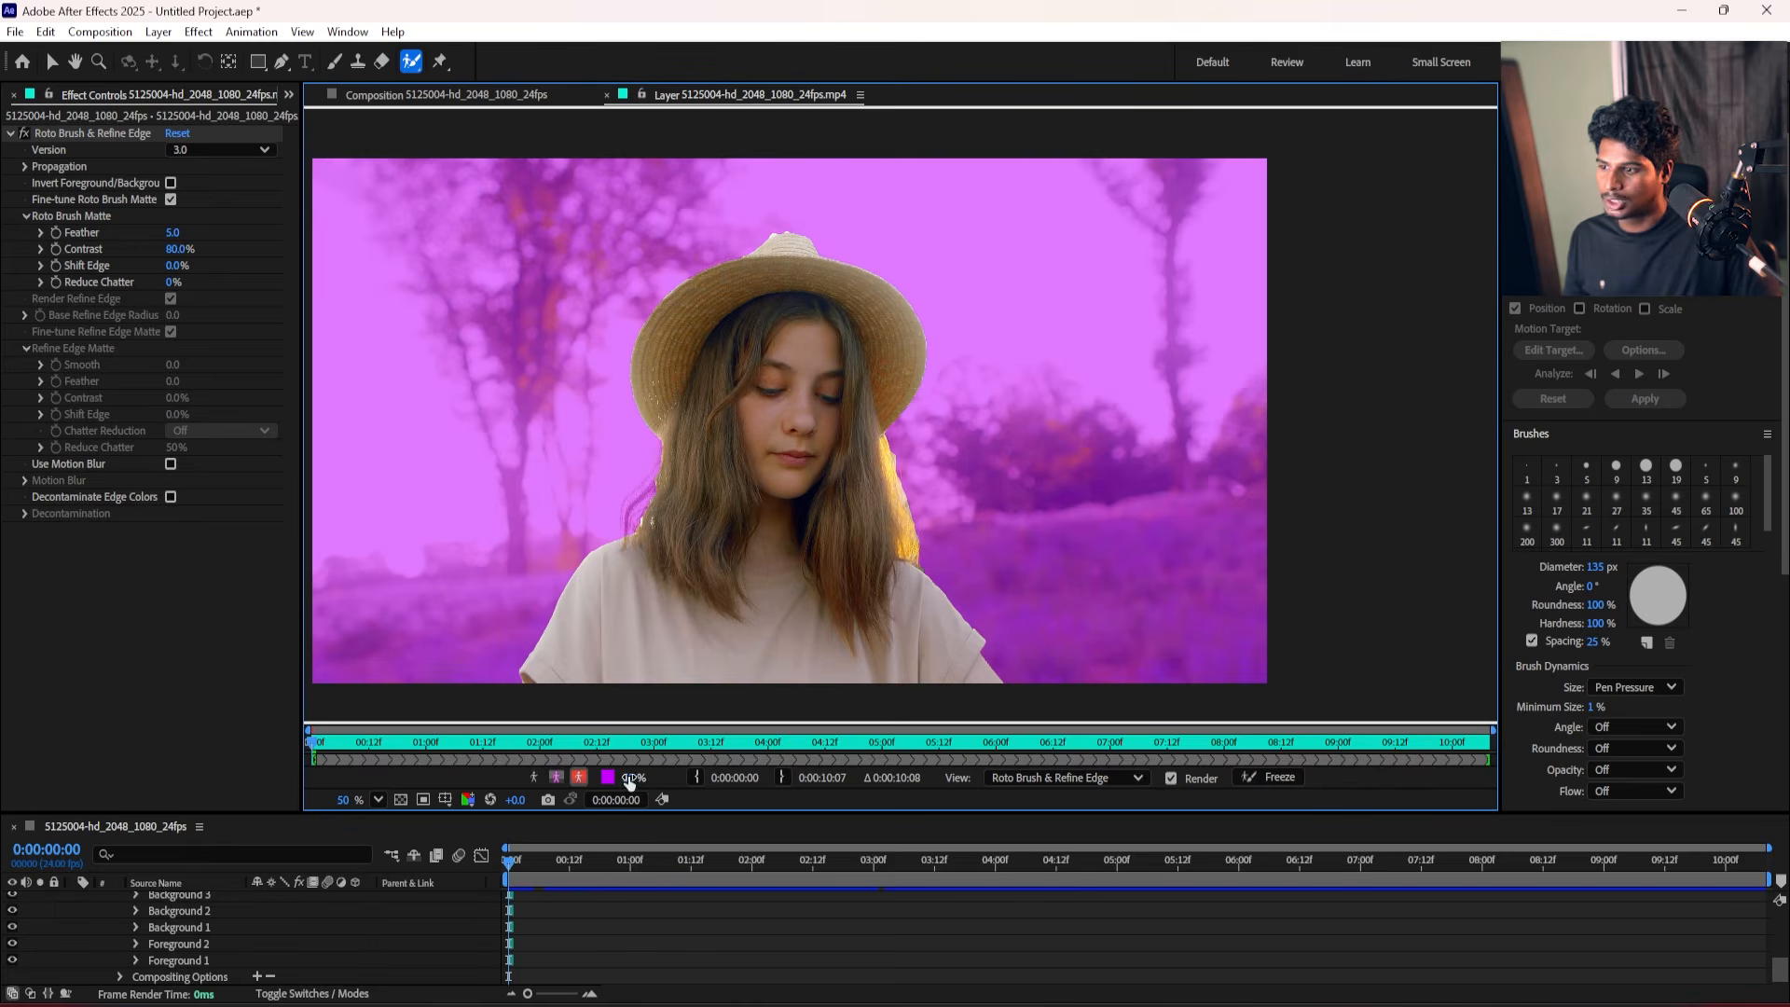
left_click_drag(634, 781, 713, 778)
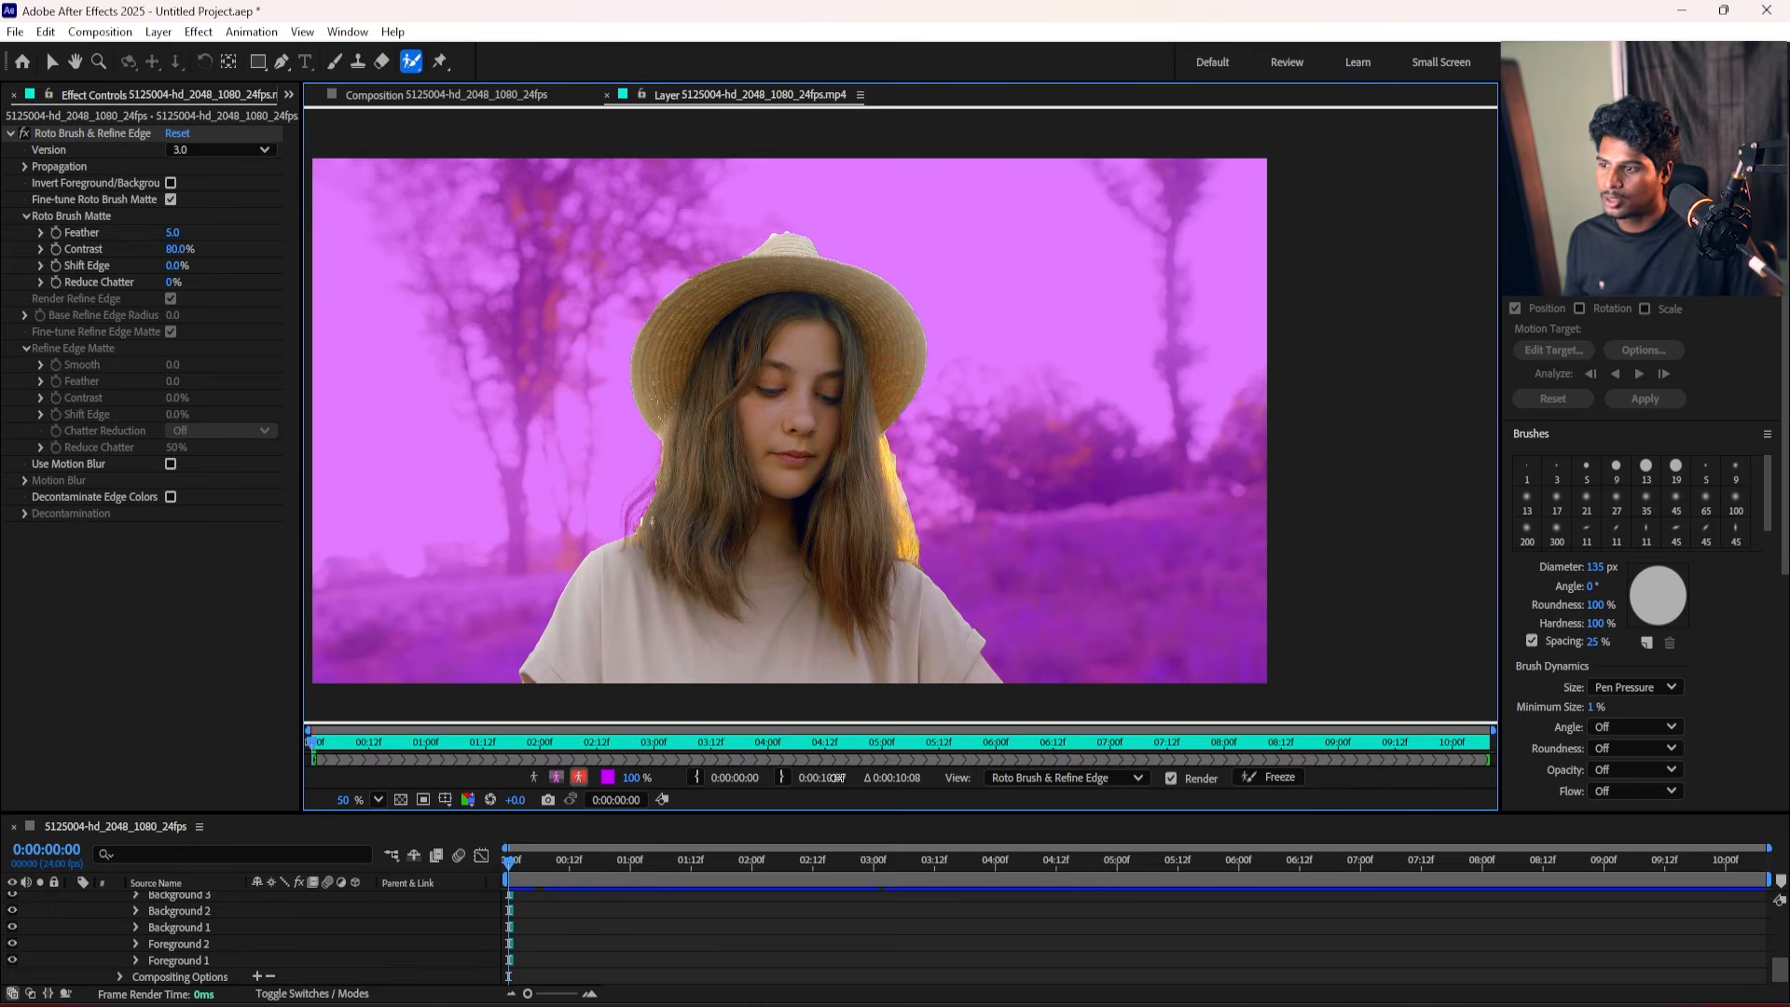
Switch to the Refine Edge tool and paint a 135 px stroke down the backlit hair edge on the image's right side.
left_click_drag(710, 403, 820, 407)
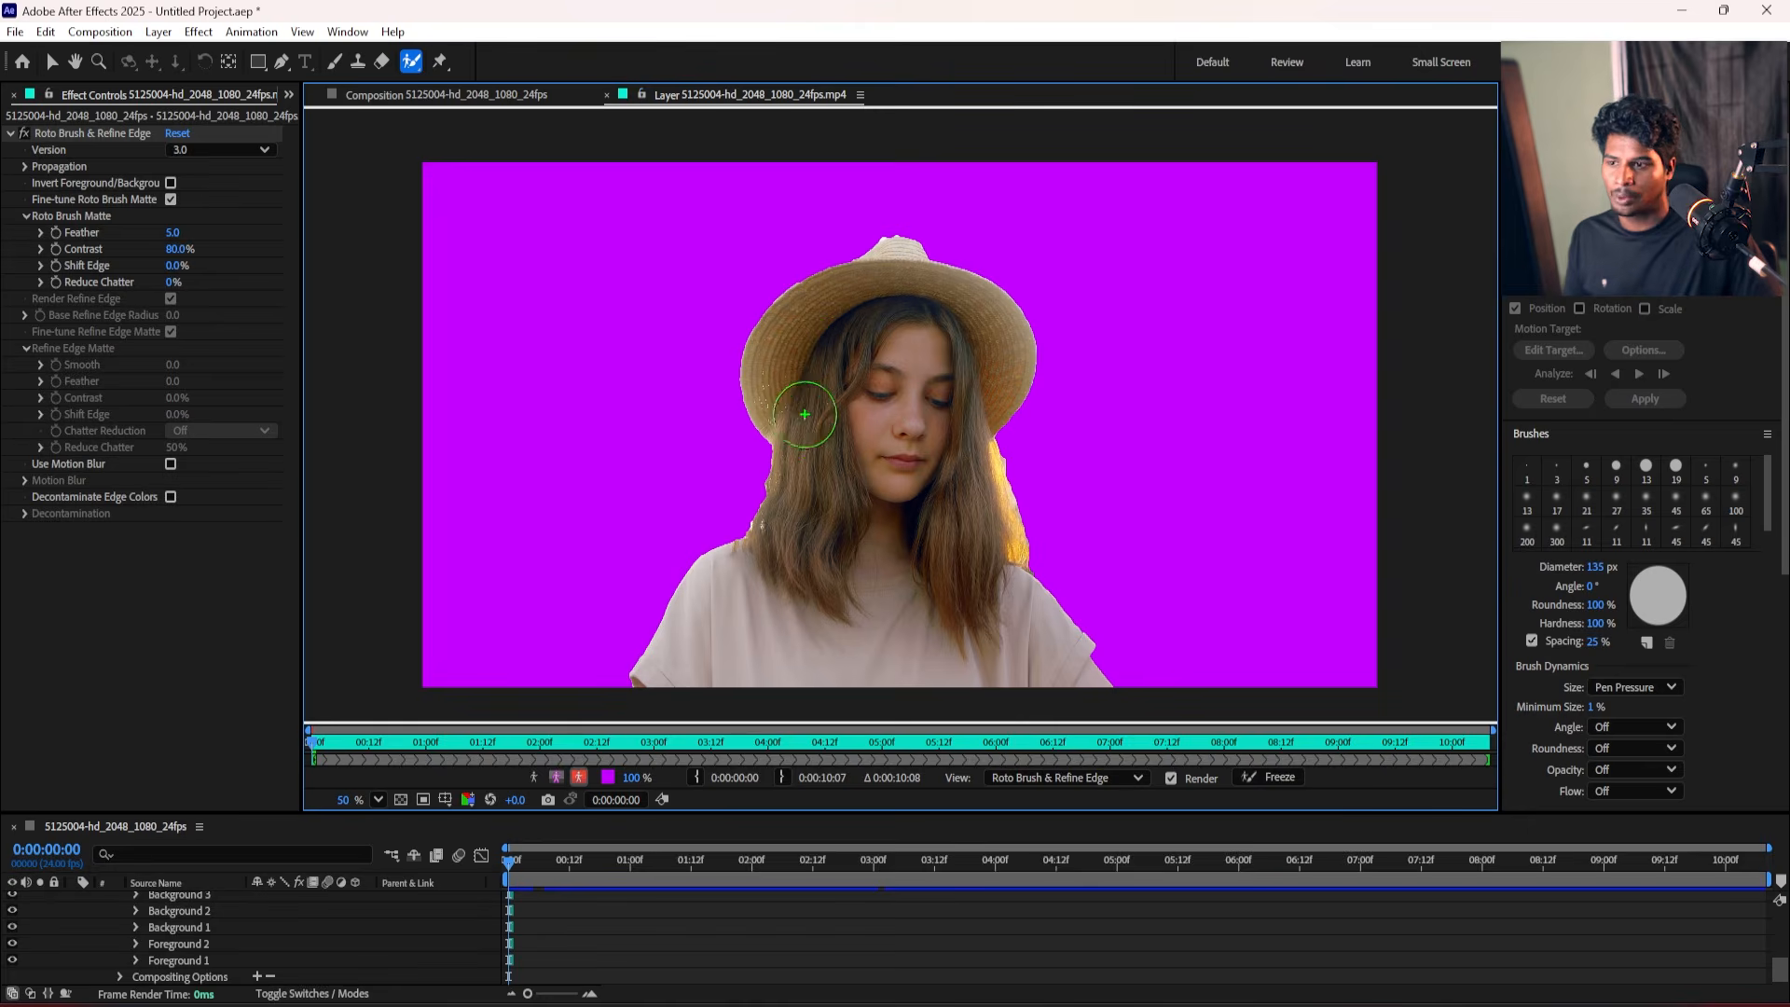
scroll(799, 400, "up", 2)
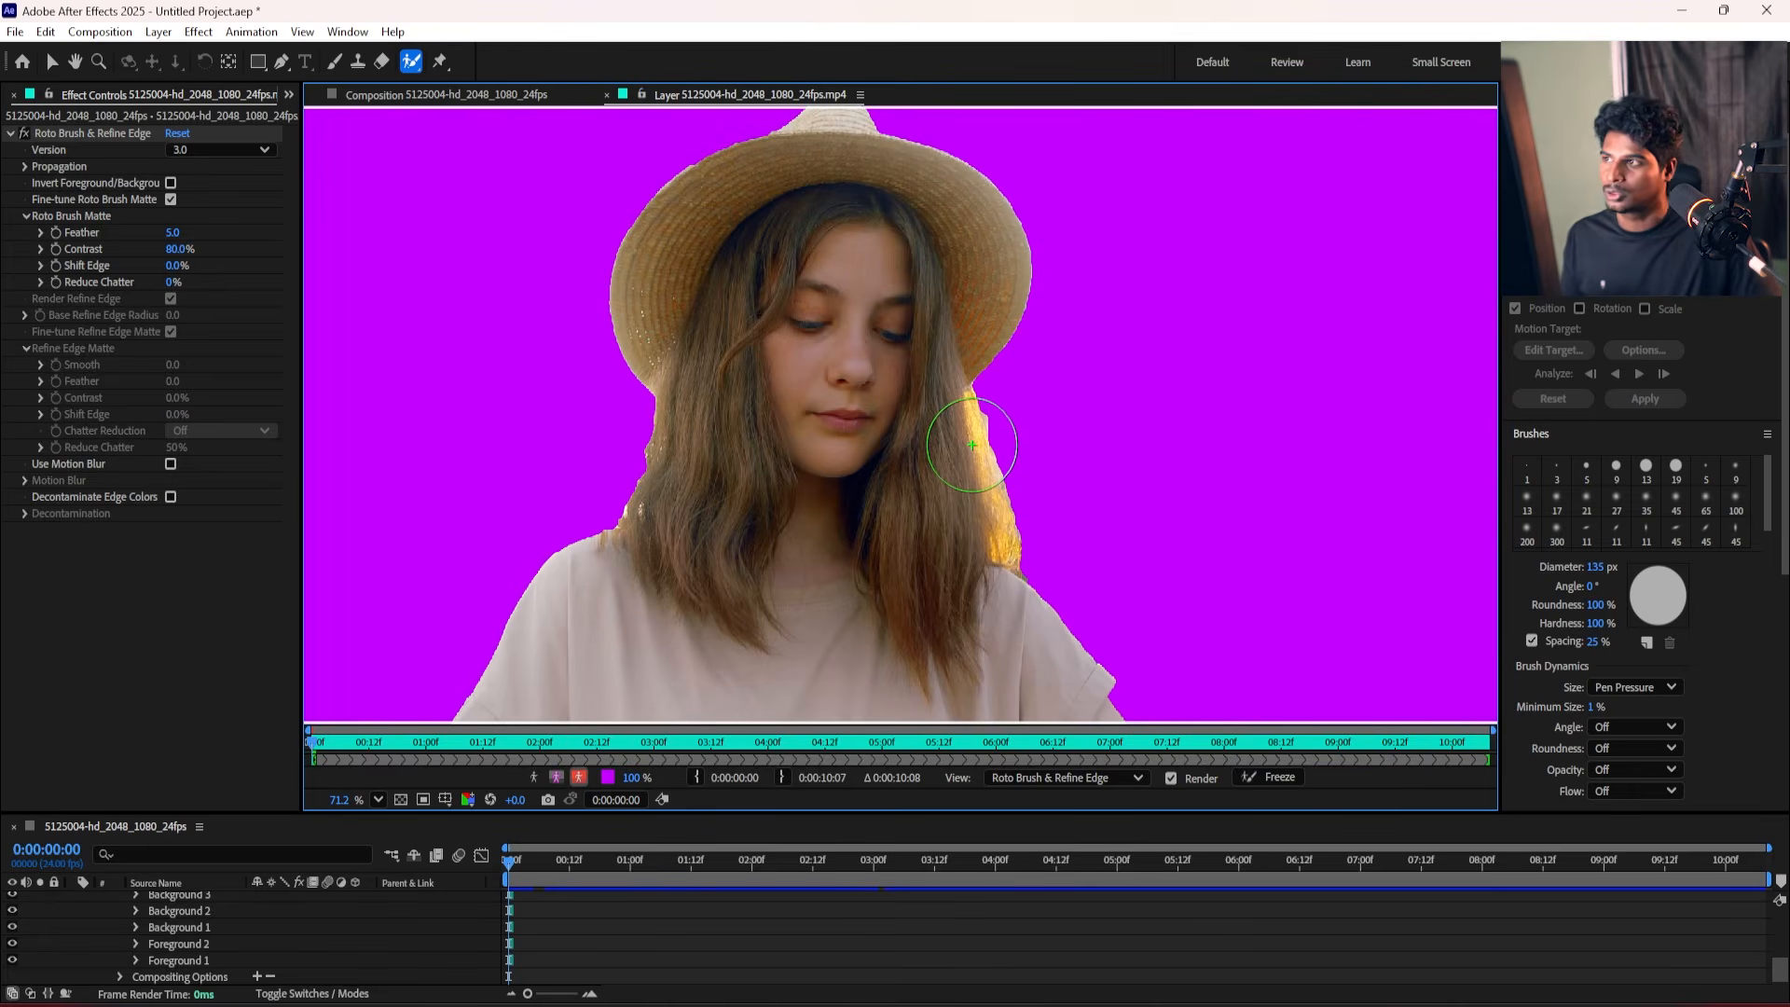
left_click(410, 65)
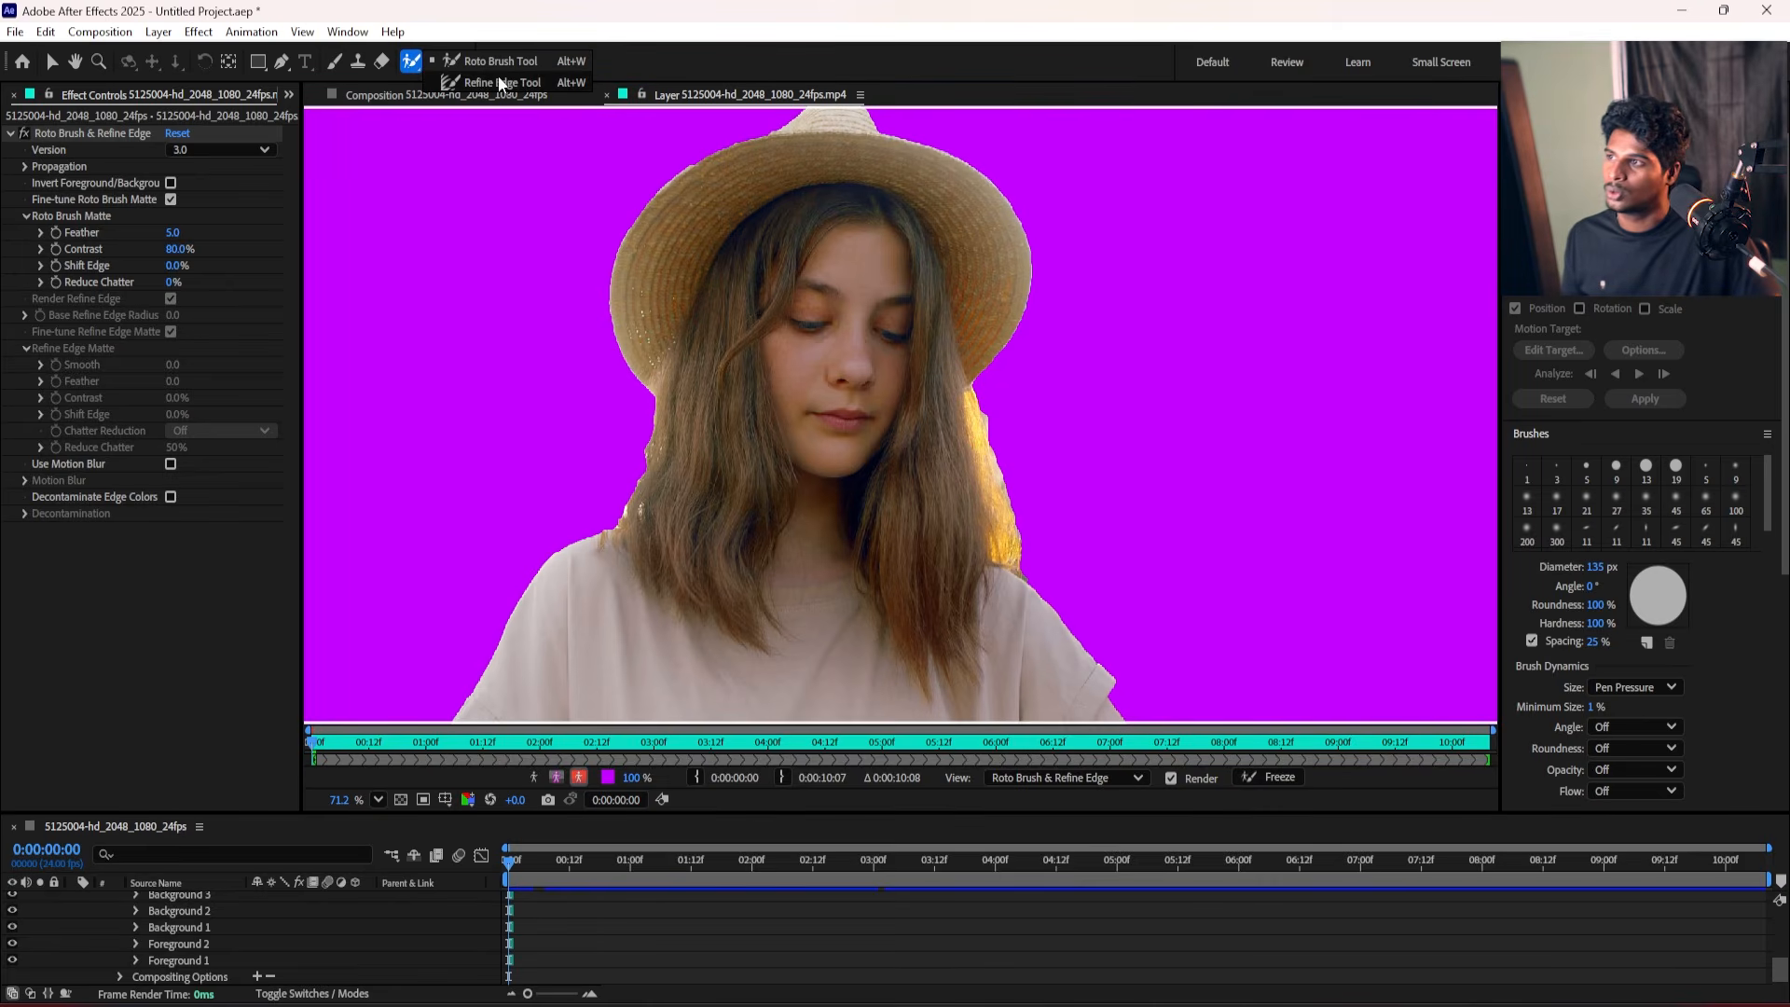
key("alt")
key("alt+w")
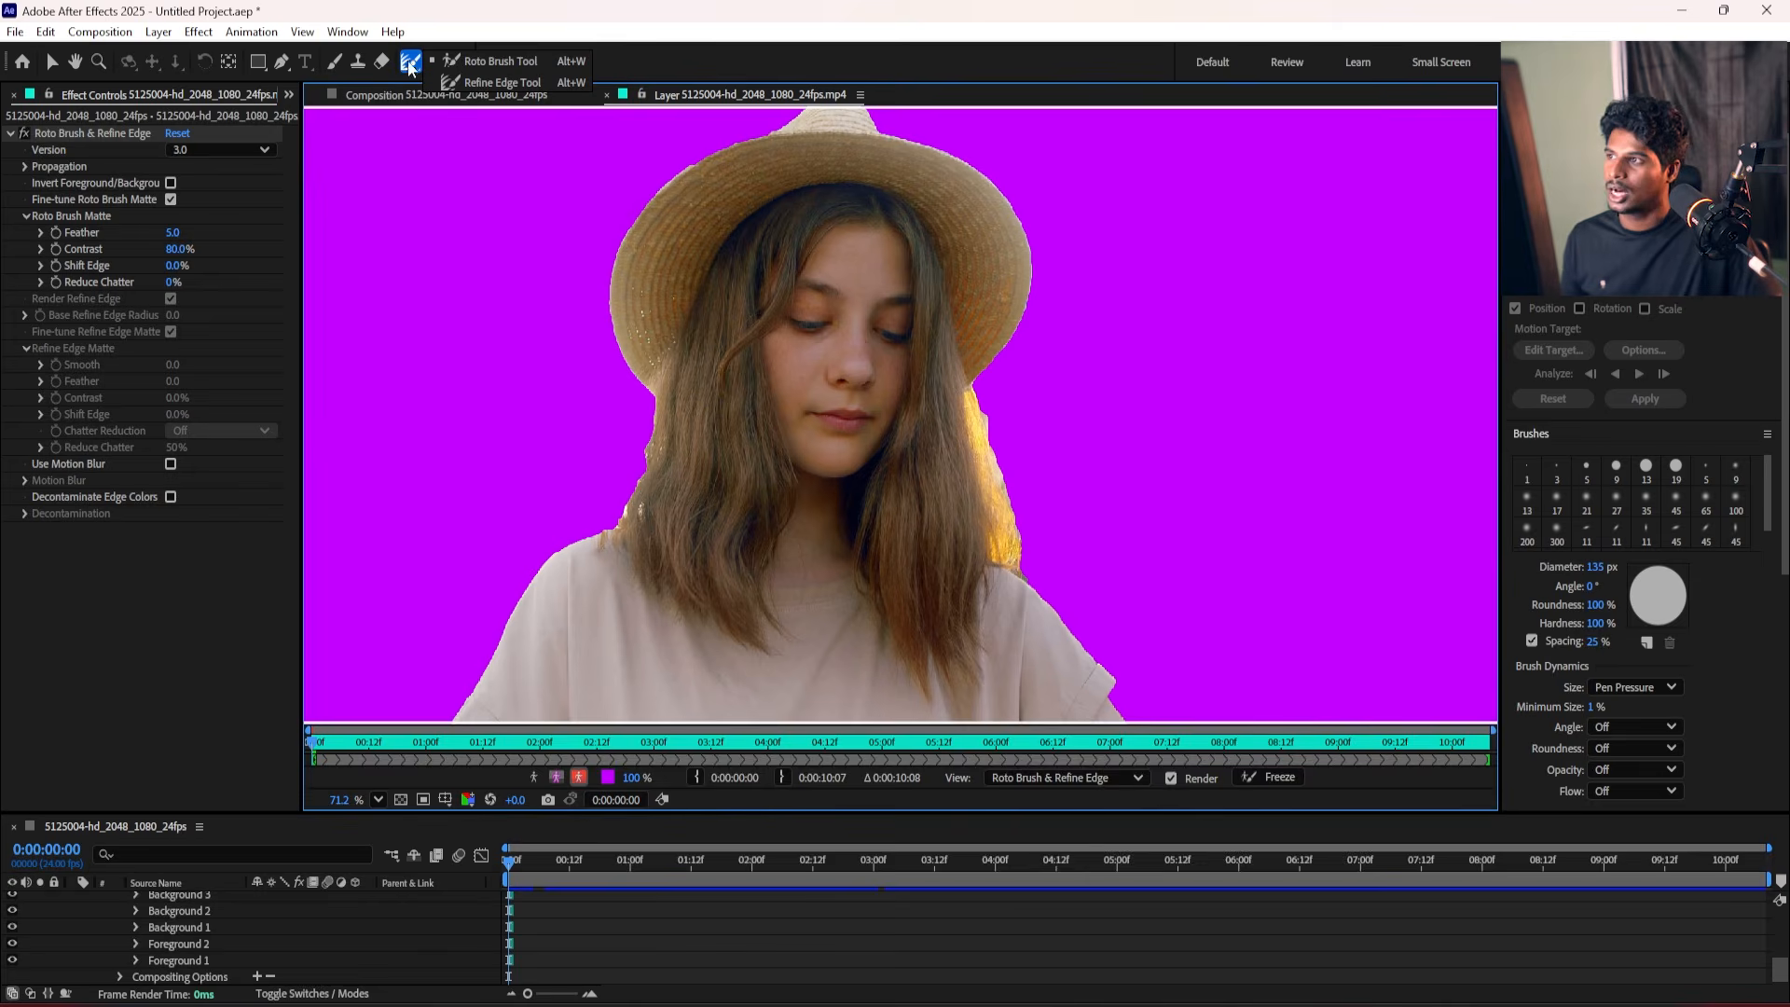
scroll(844, 438, "down", 2)
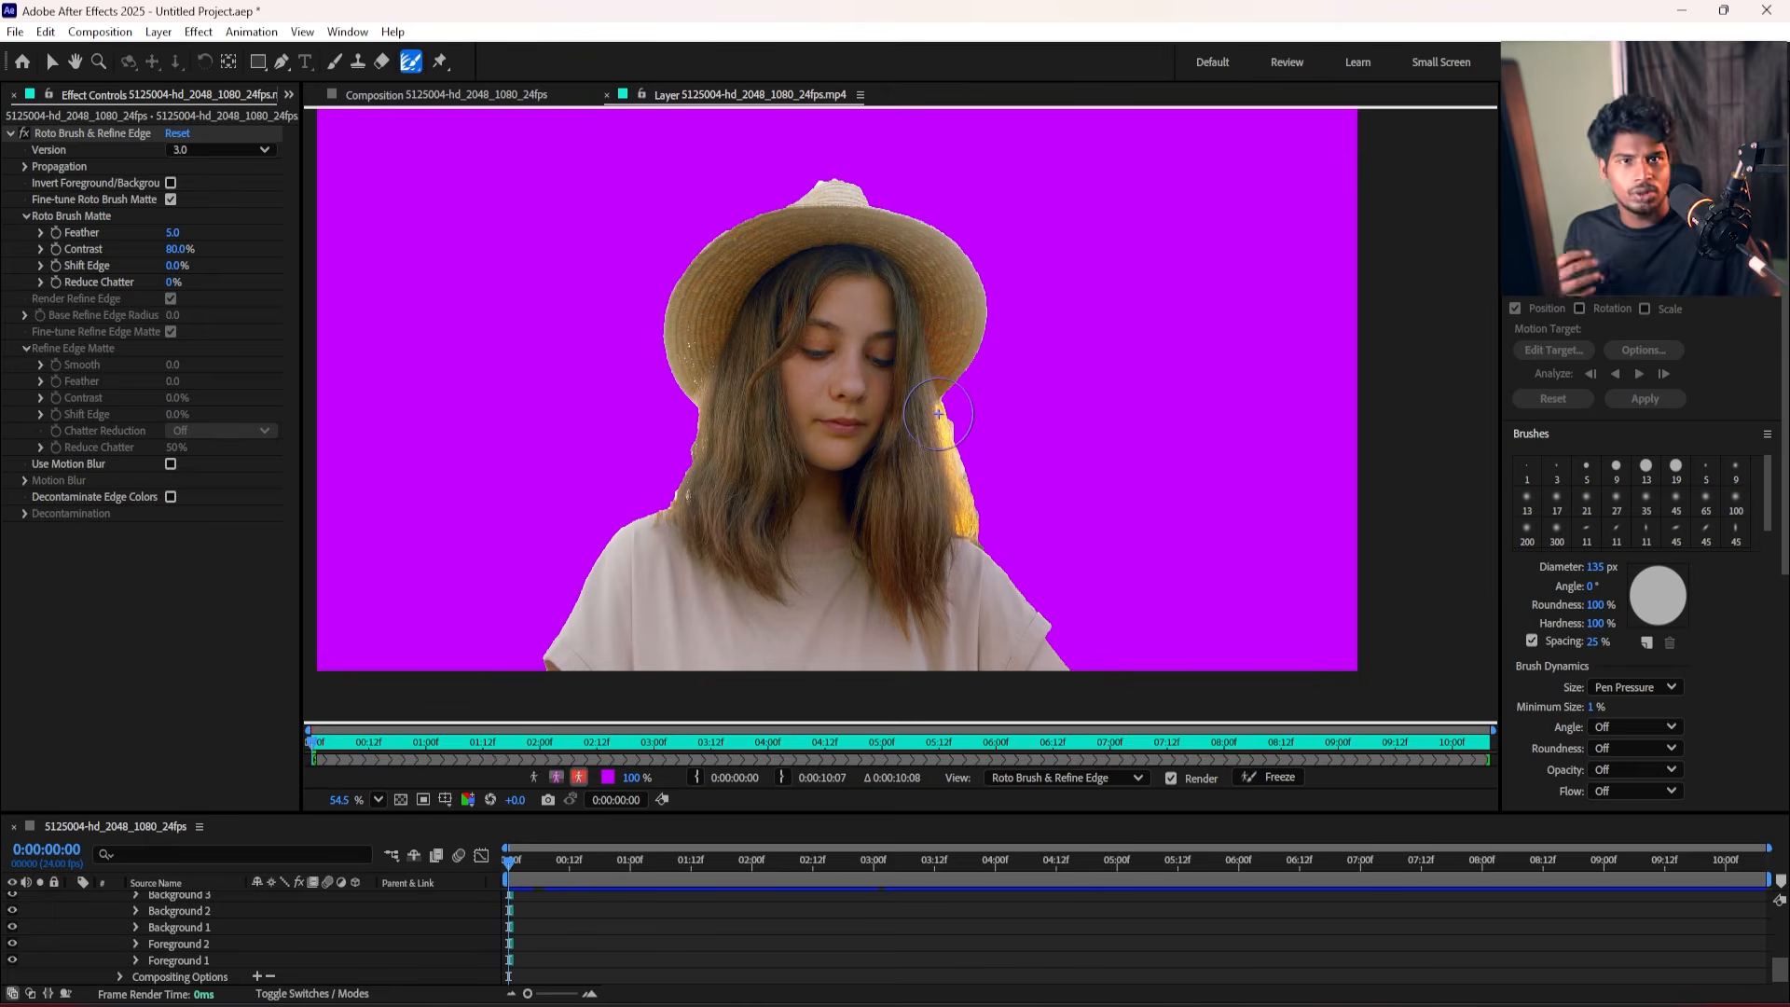
left_click_drag(937, 413, 965, 522)
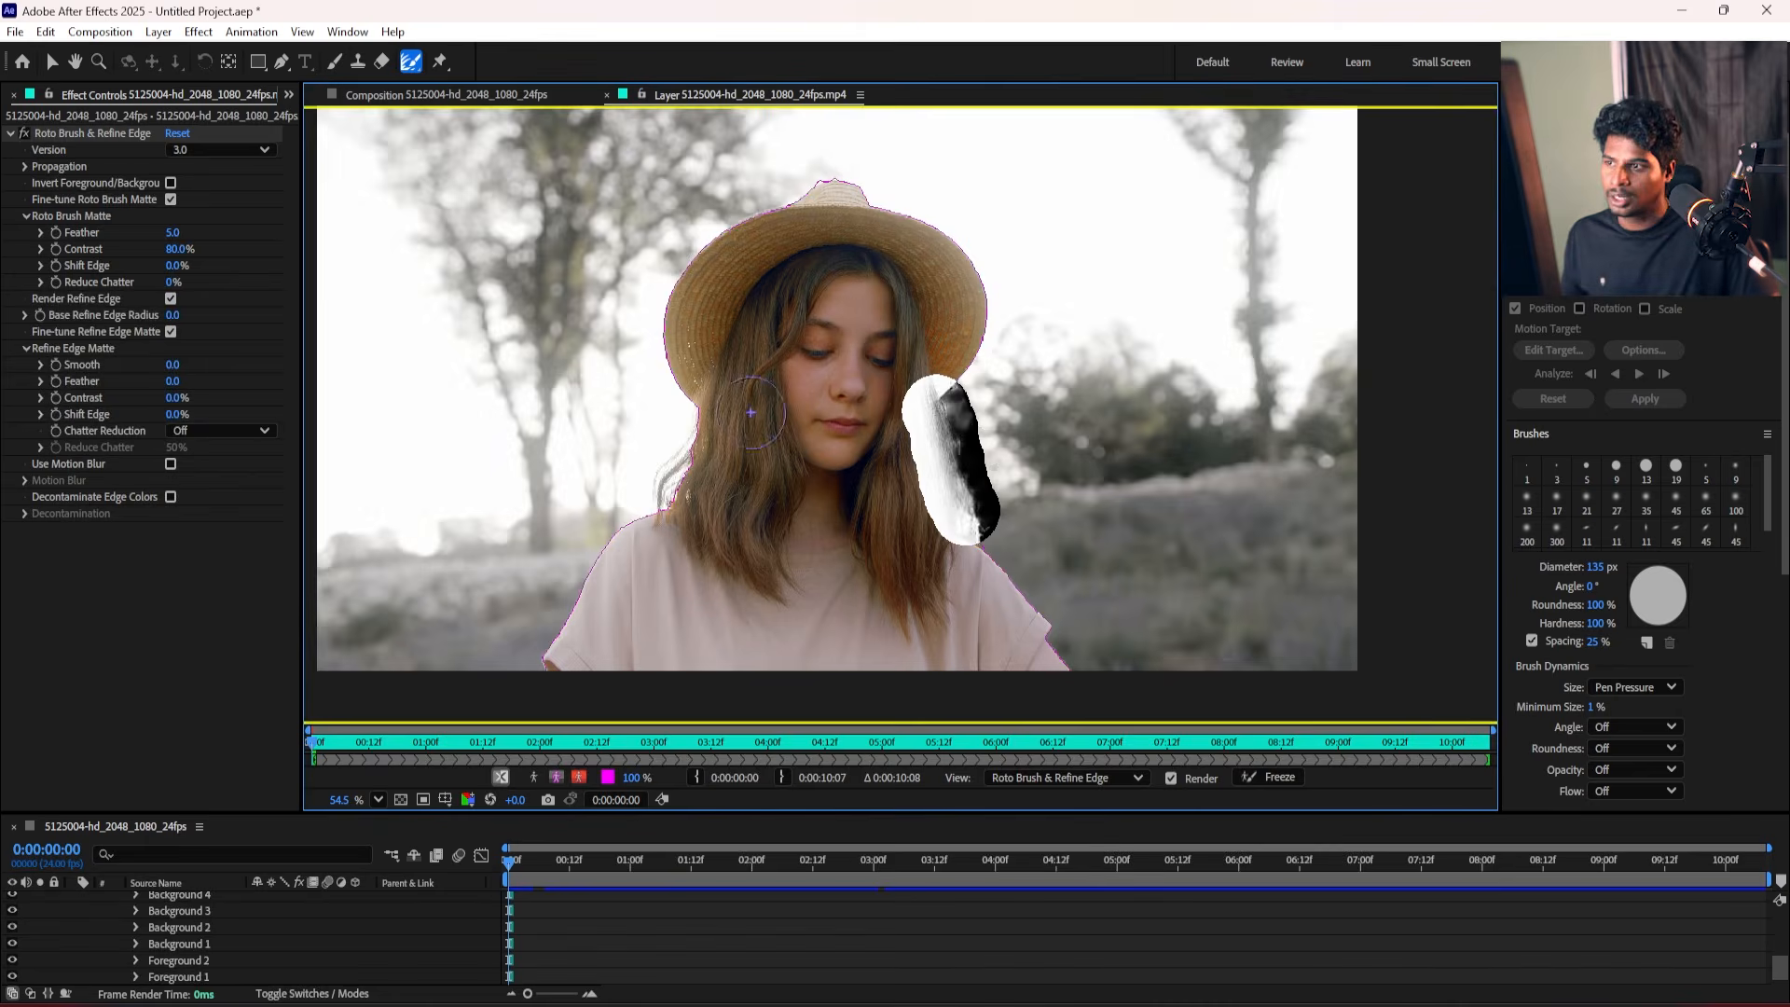
Paint Refine Edge strokes along the hair on the image's left side and touch up the right side with a 56 px brush.
mouse_move(728, 406)
left_mouse_down()
mouse_move(681, 406)
mouse_move(697, 428)
mouse_move(656, 499)
left_mouse_up()
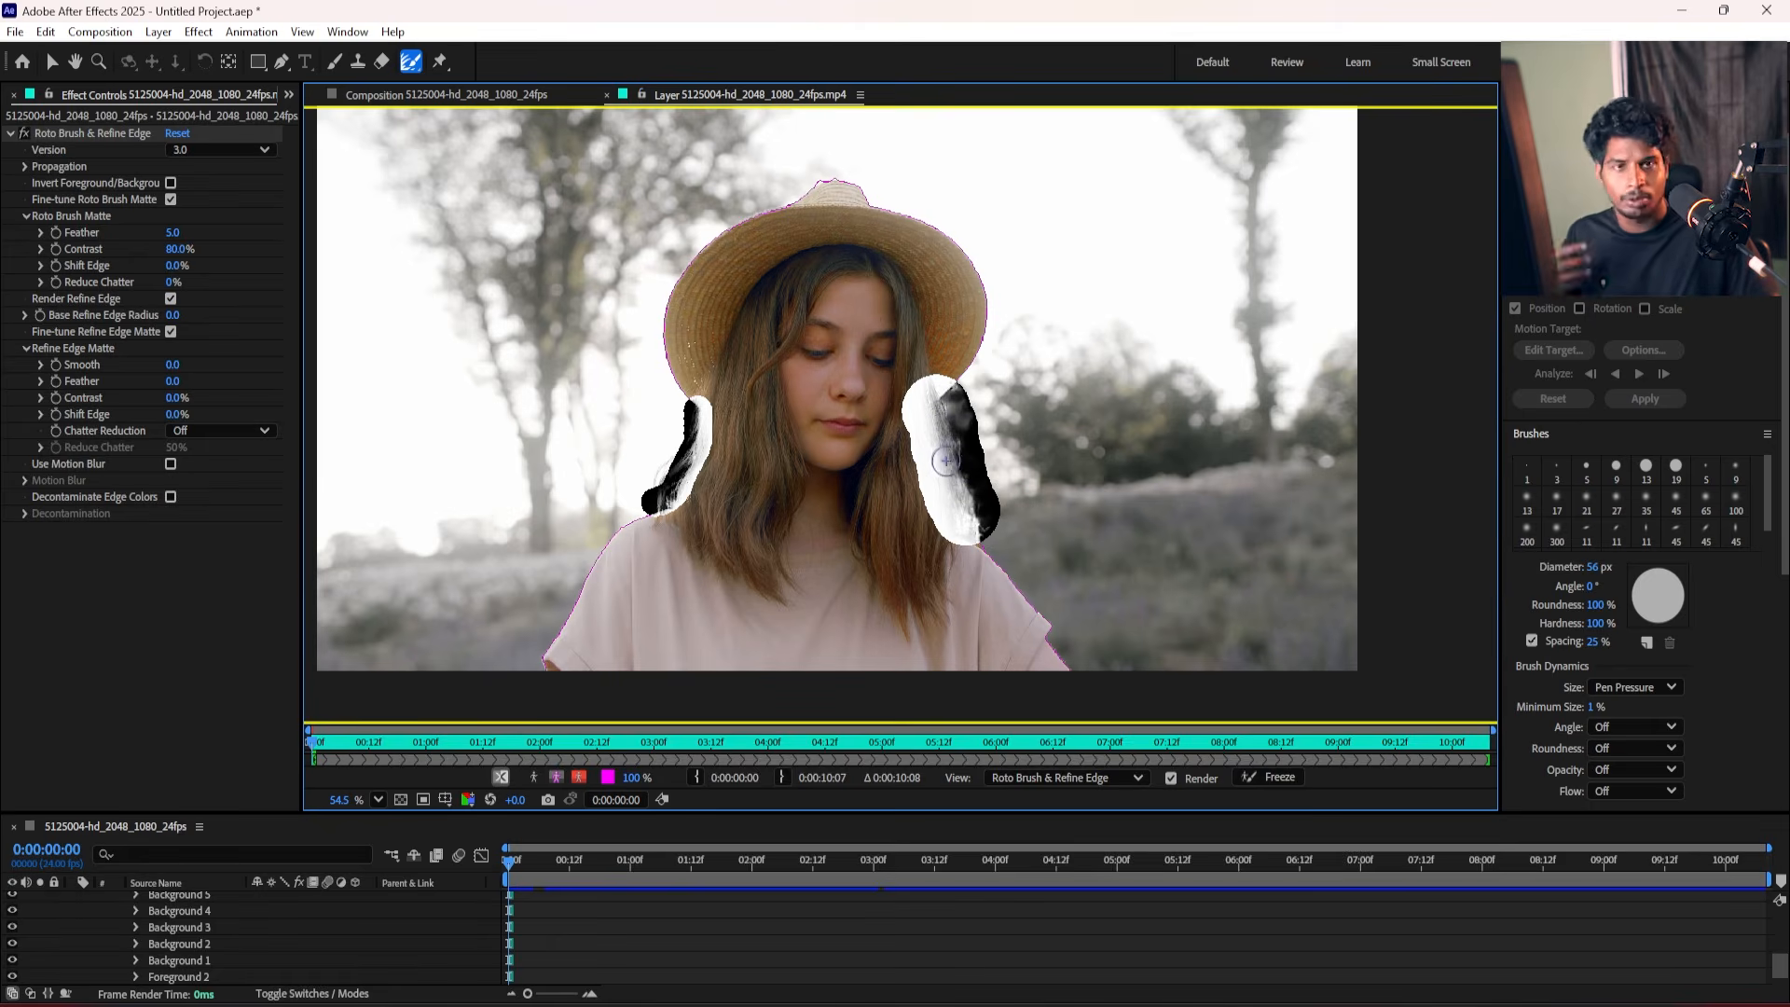
left_click_drag(944, 406, 955, 434)
left_click_drag(699, 410, 641, 524)
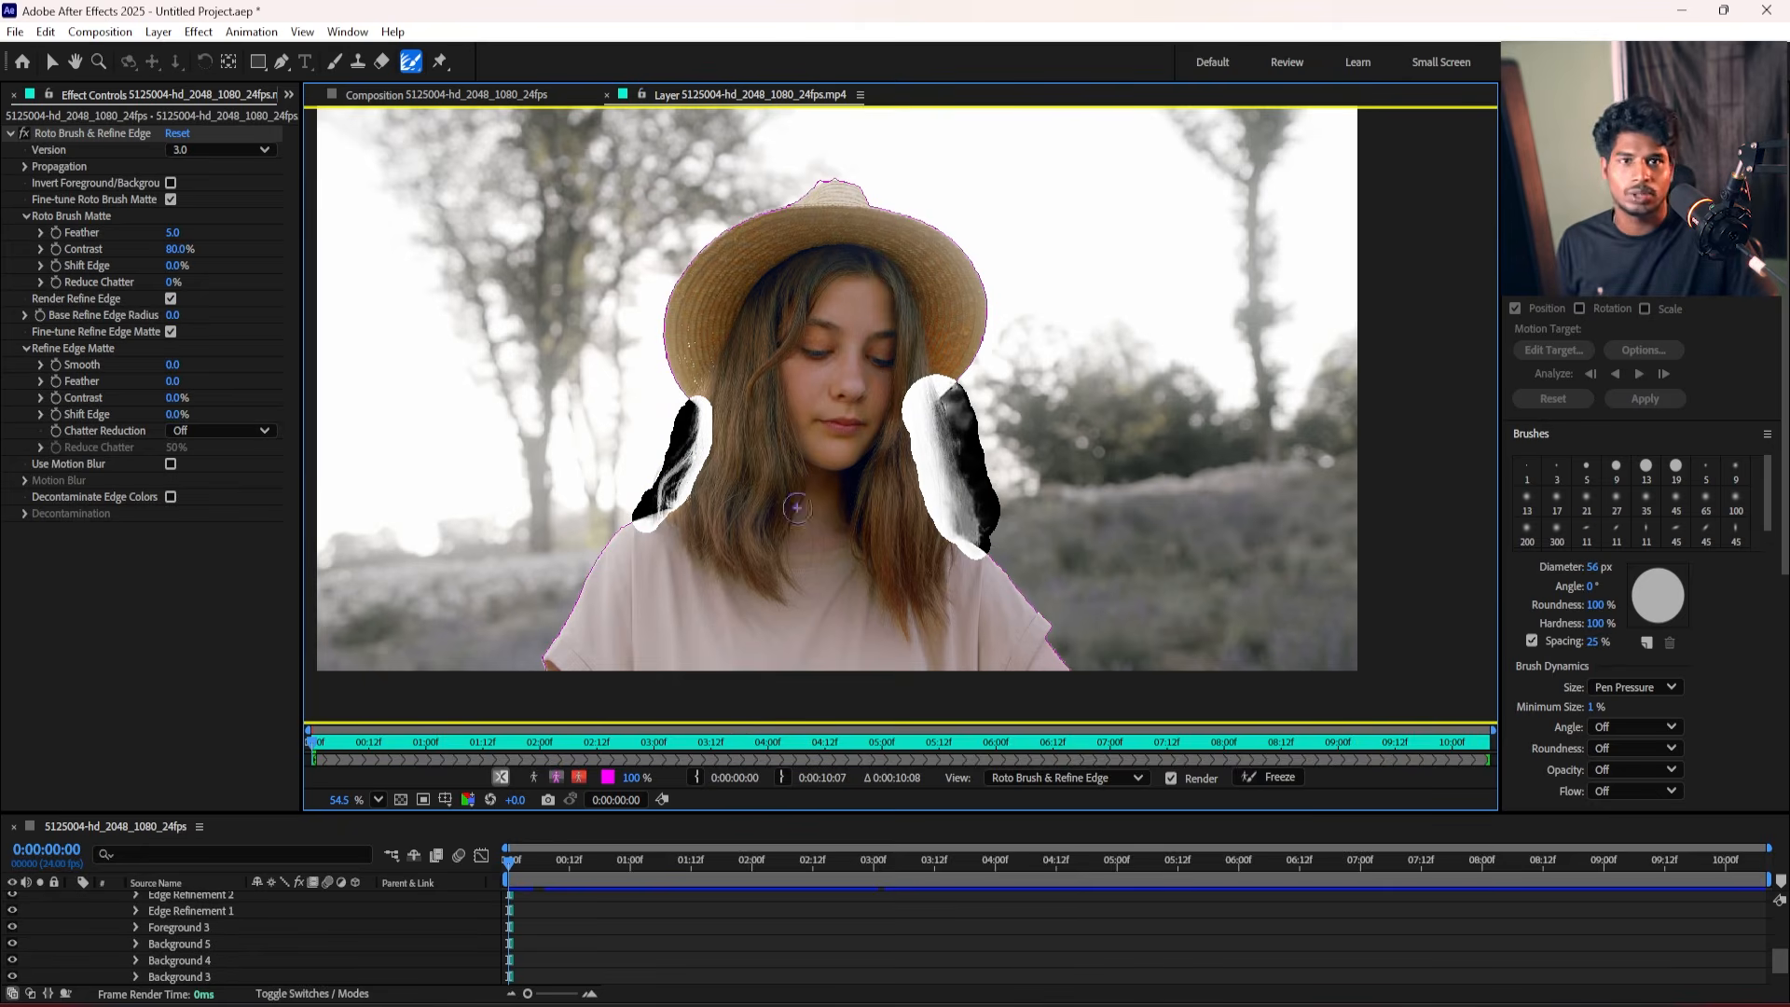
Rework the Refine Edge strokes on the upper hair edge at the image's right side, checking them with Refine Edge X-ray off and on.
left_click(504, 775)
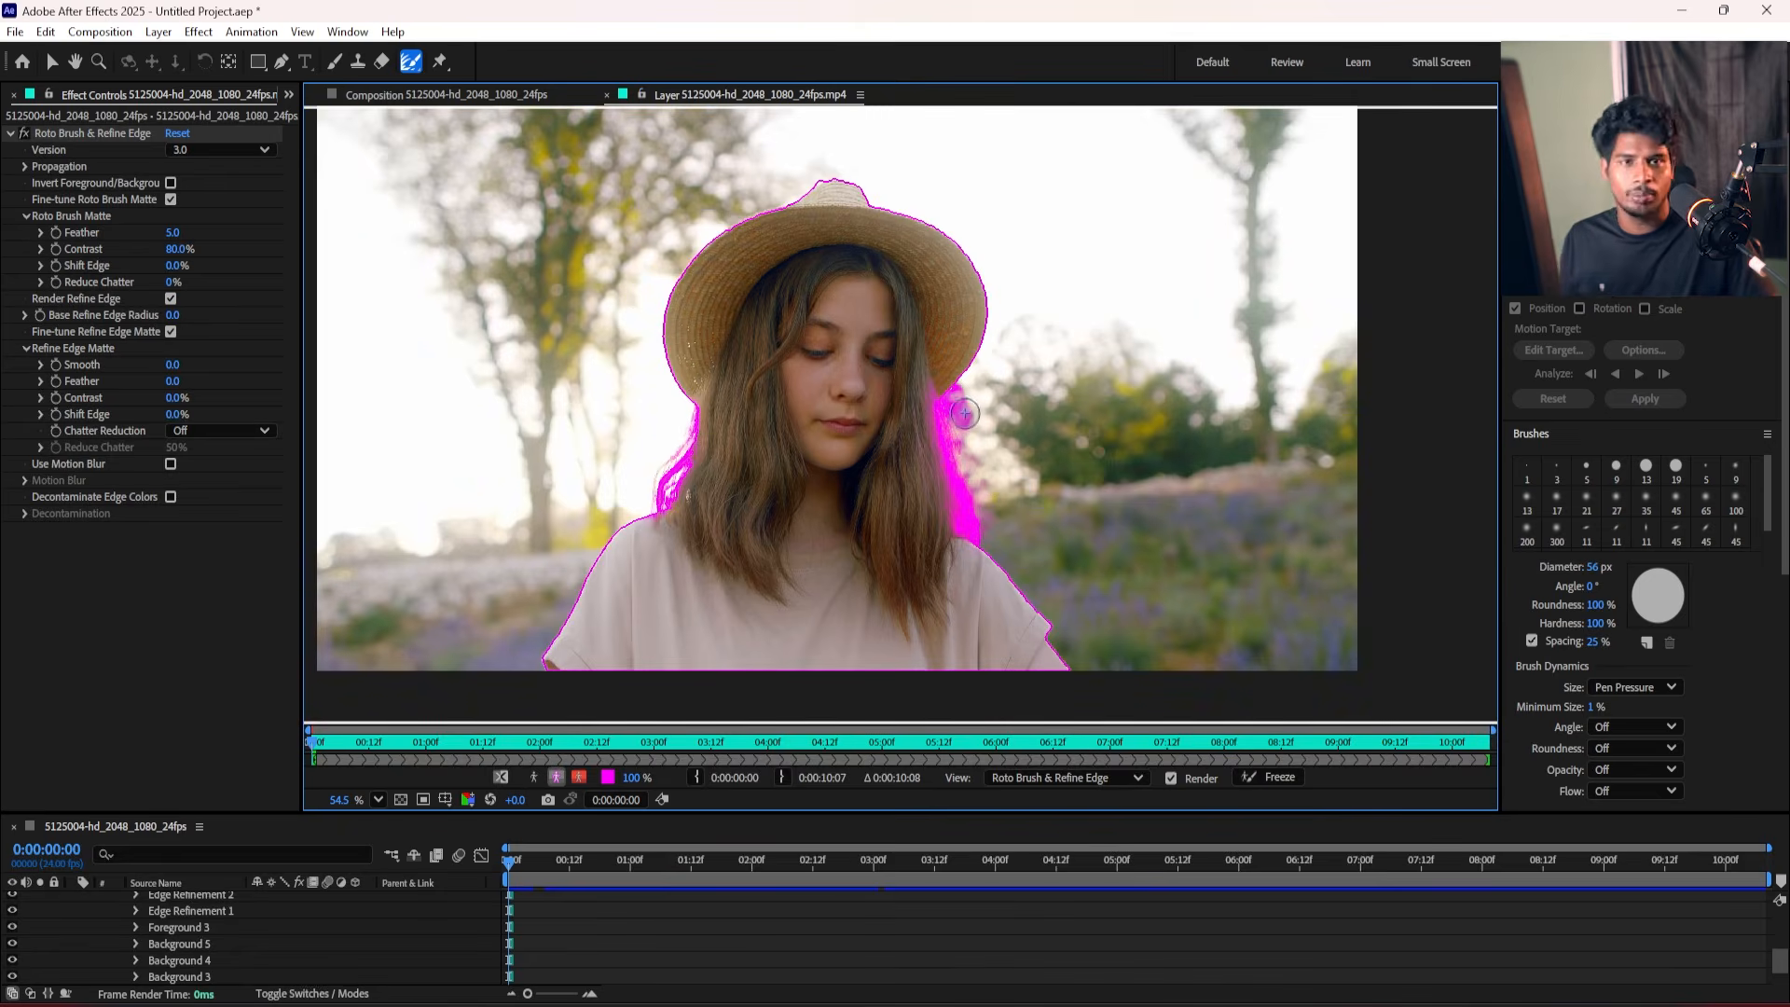
left_click_drag(965, 413, 970, 424)
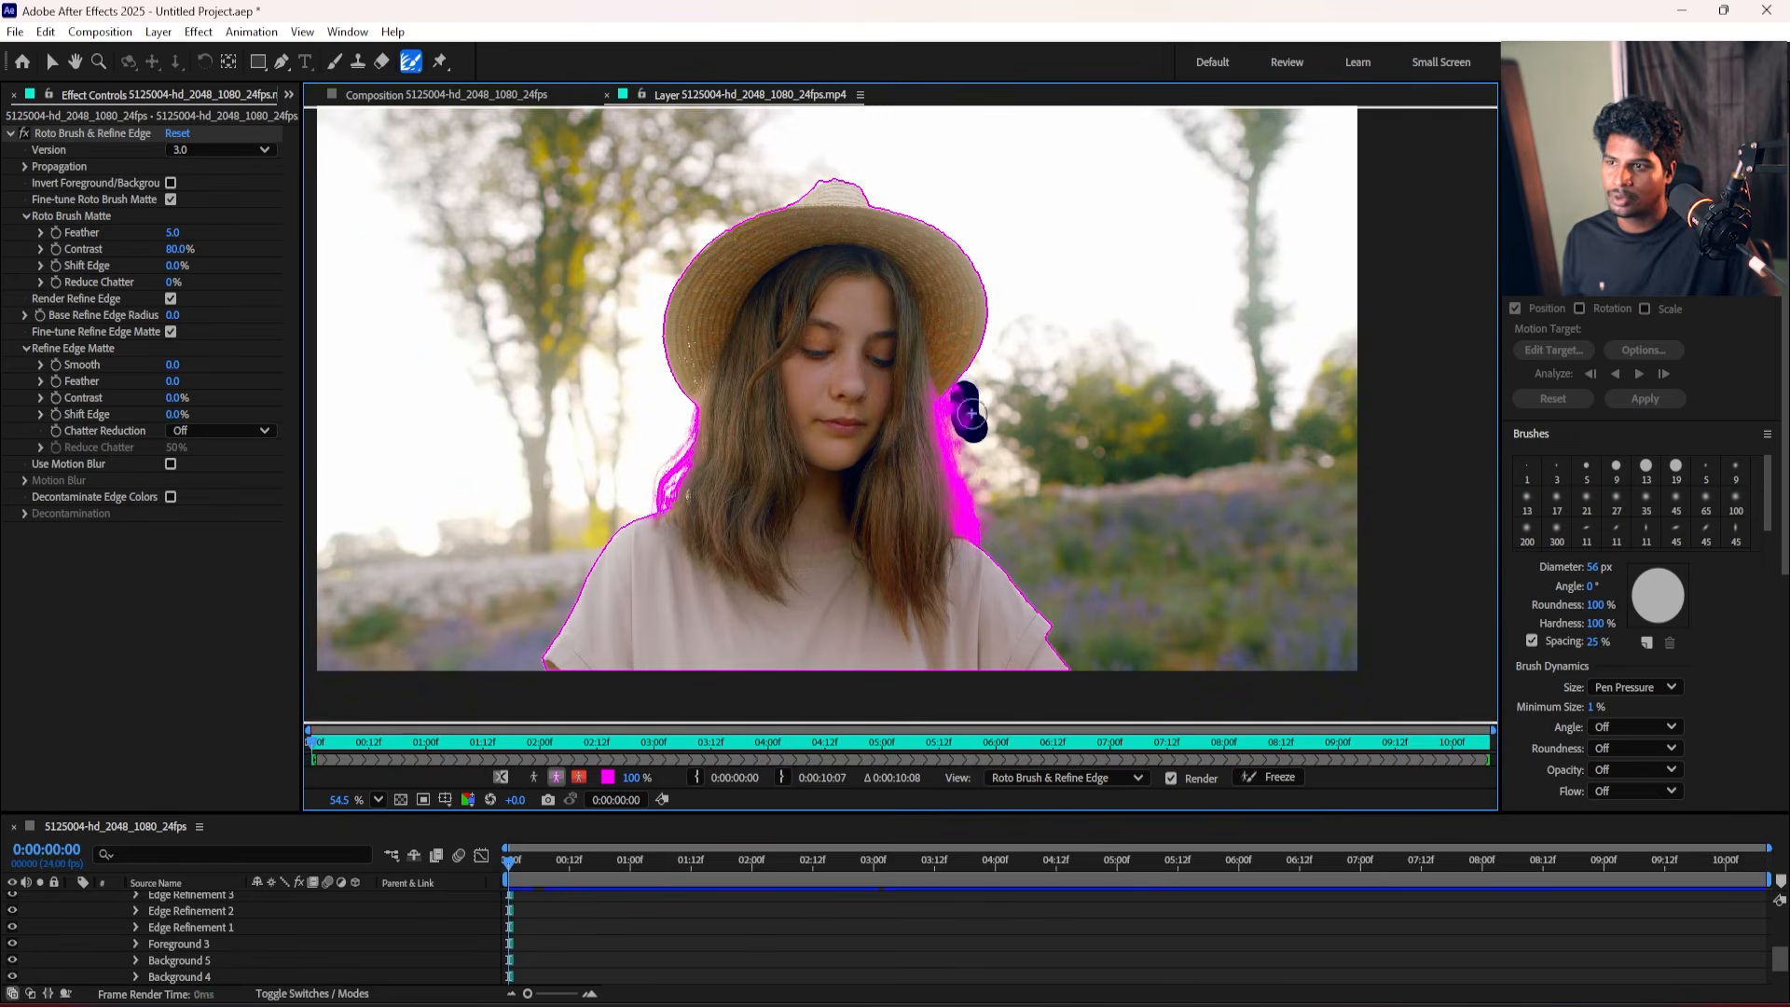
left_click_drag(963, 404, 966, 447)
left_click(501, 777)
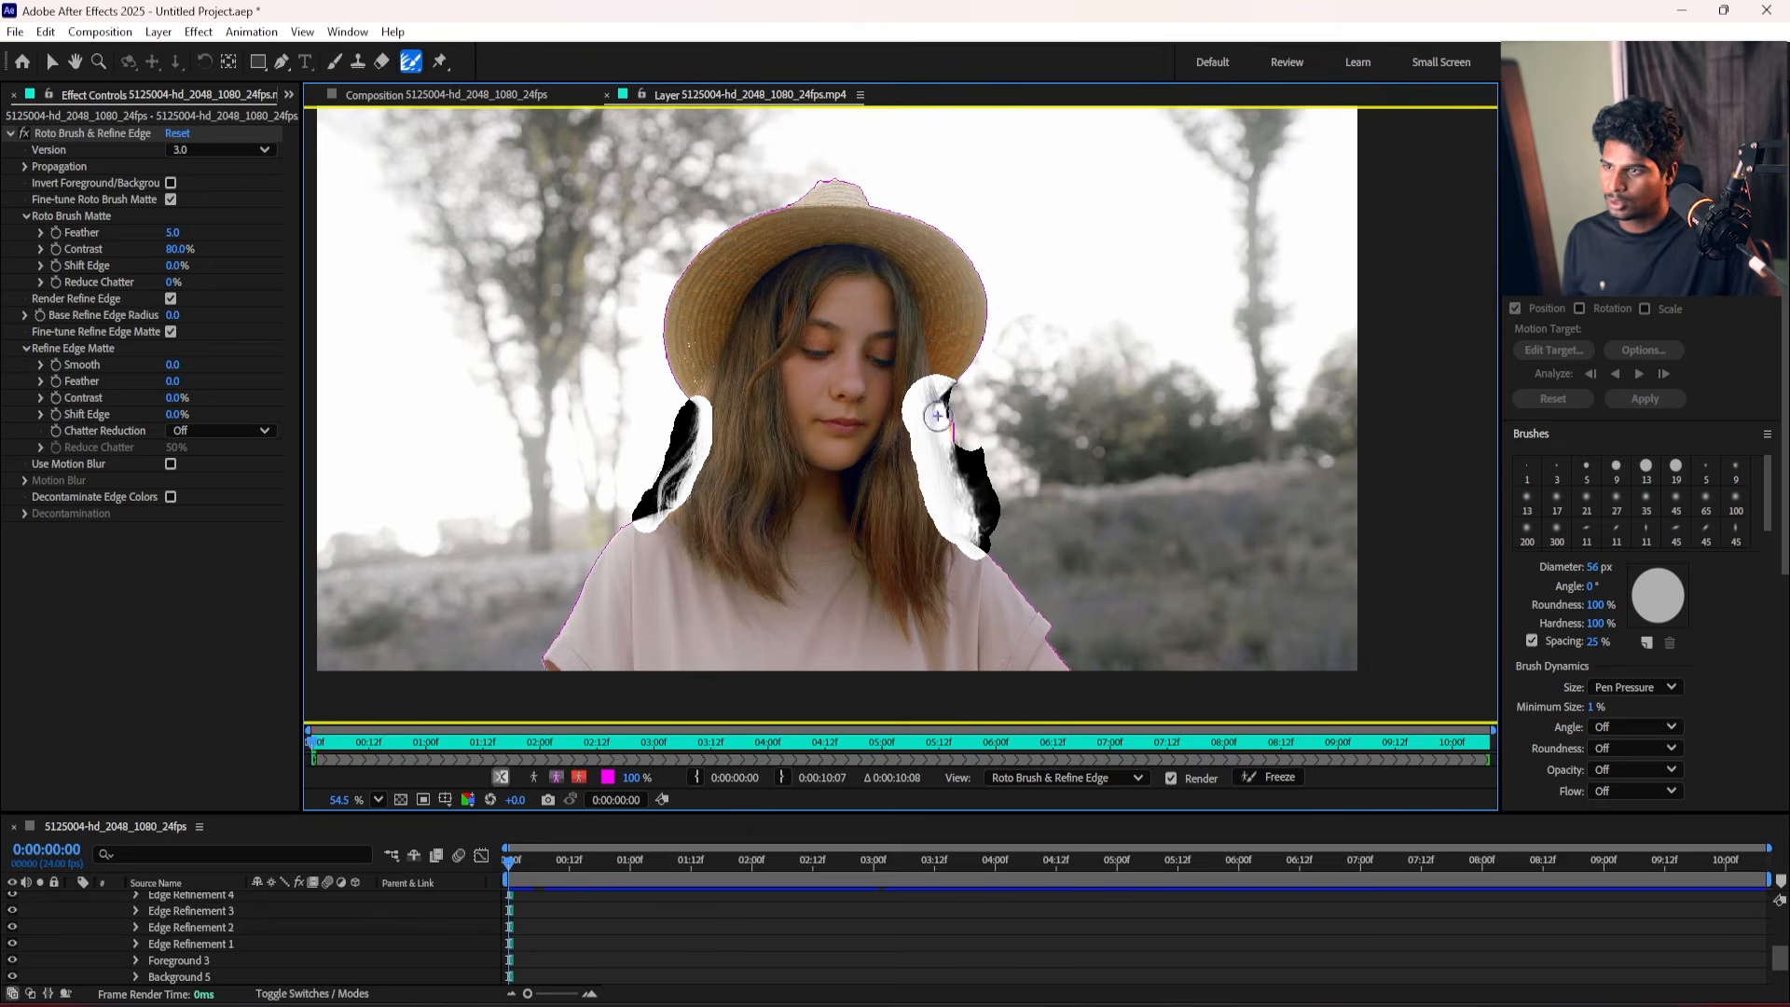
left_click_drag(936, 390, 955, 462)
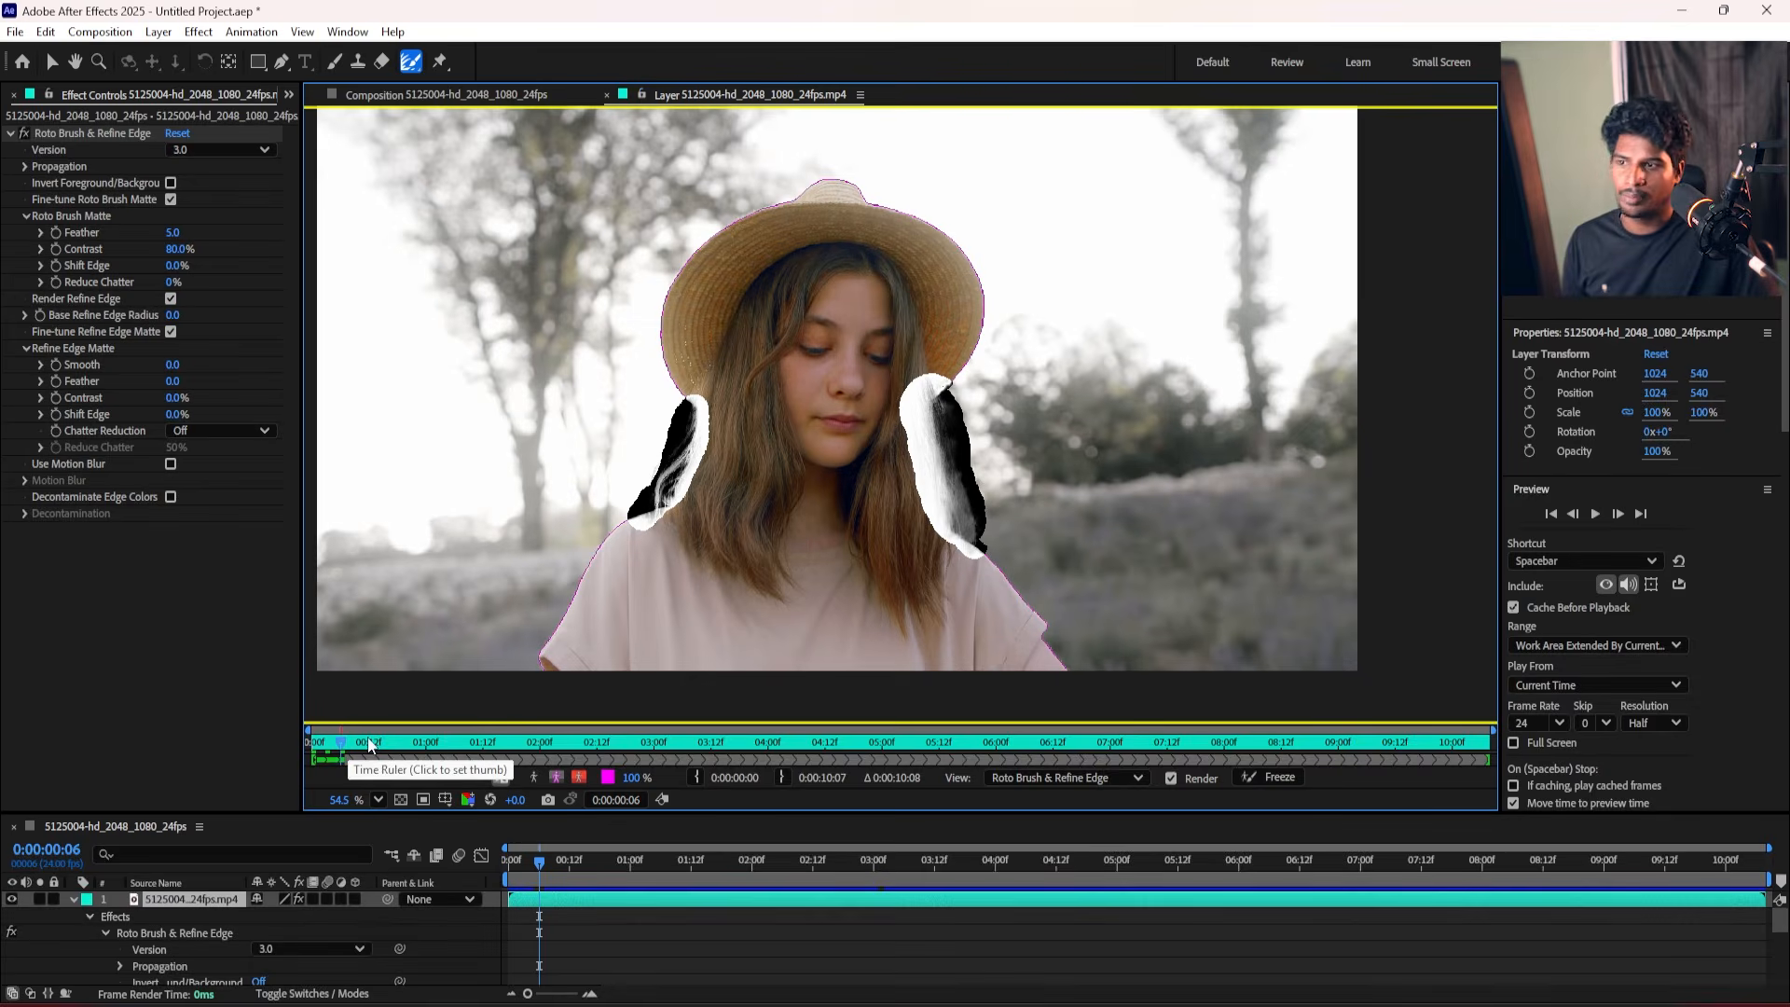
Propagate the Roto Brush and Refine Edge matte through the clip to 0:00:10:07 and freeze it.
left_click(369, 743)
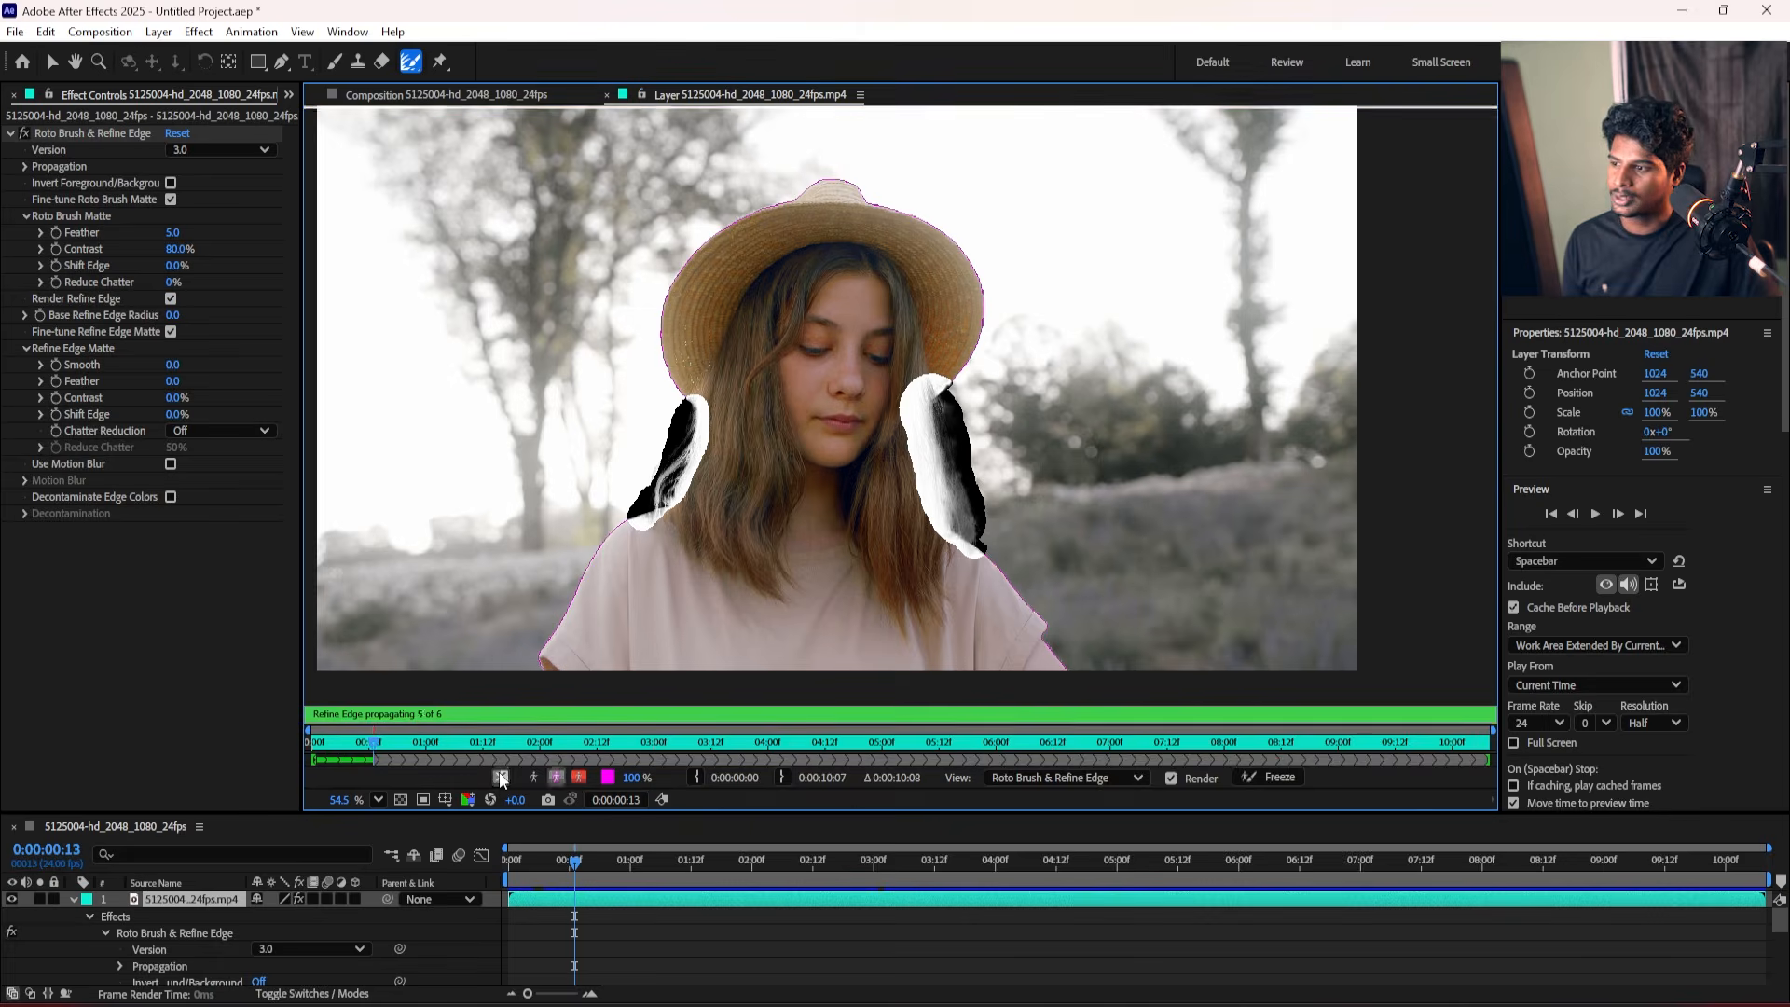
mouse_move(559, 744)
left_mouse_down()
mouse_move(320, 748)
mouse_move(546, 753)
left_mouse_up()
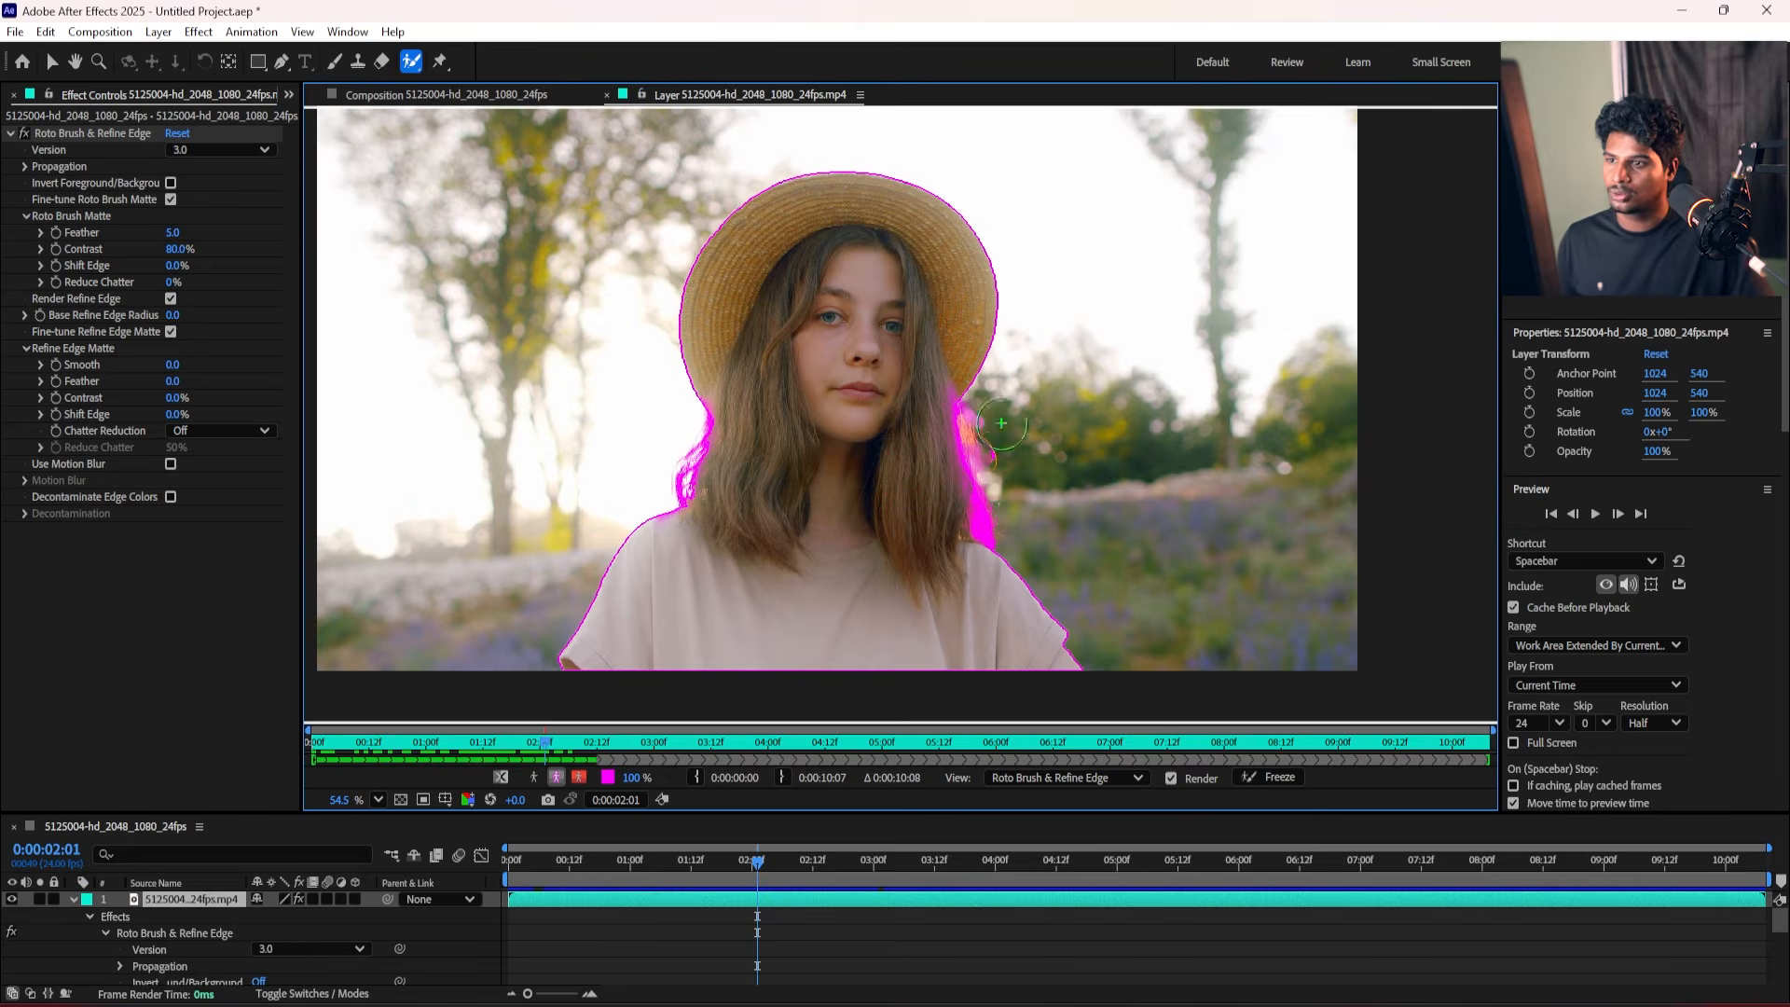
left_click(501, 778)
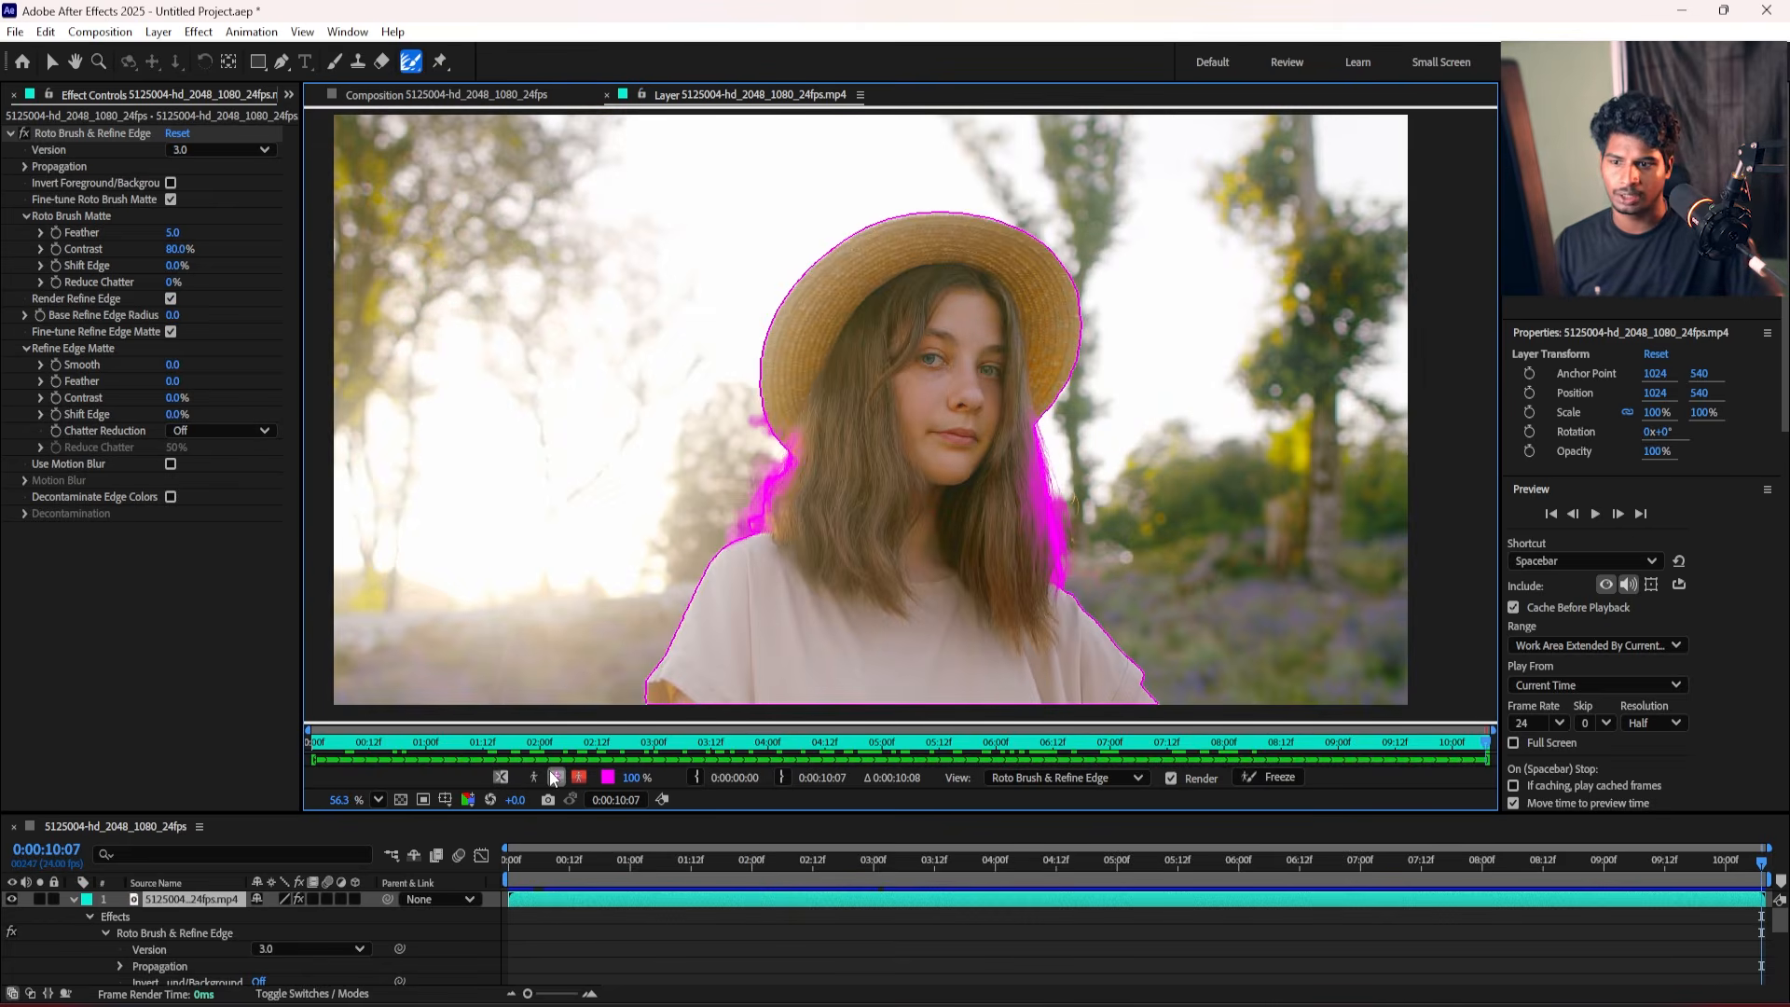
left_click(1253, 777)
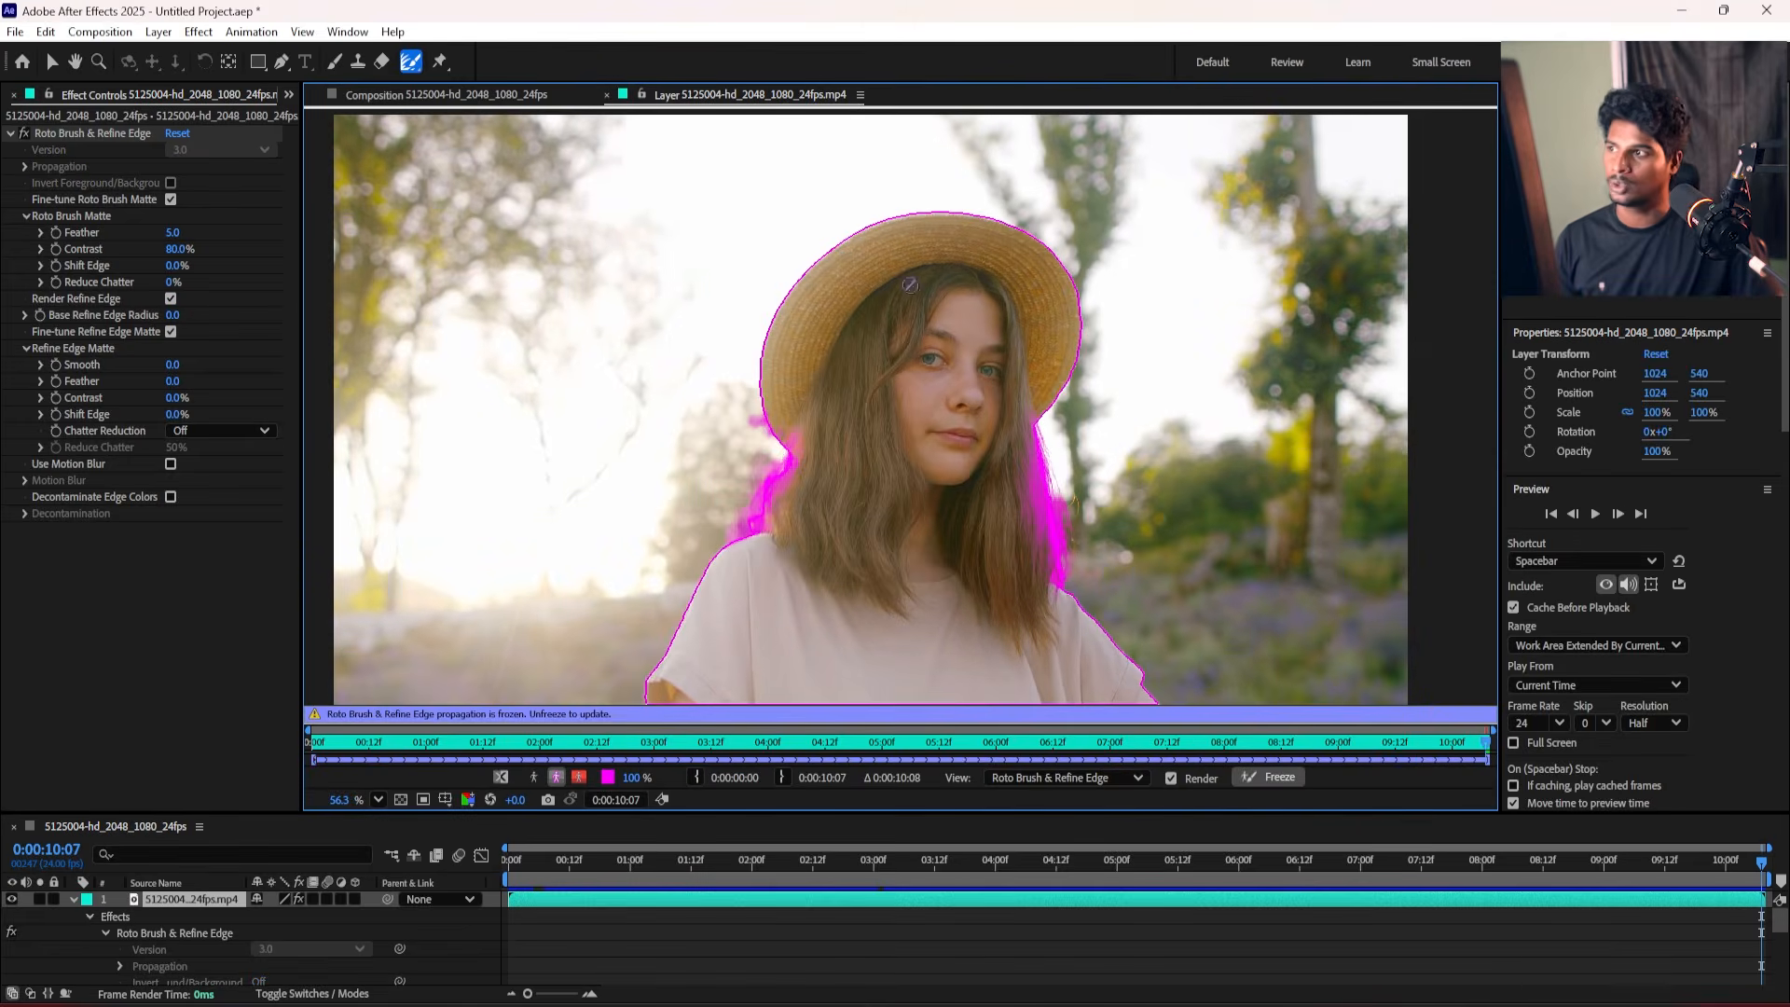
Check the frozen cutout in the composition at 0:00:02:17 and compare it with the Layer view.
left_click(474, 96)
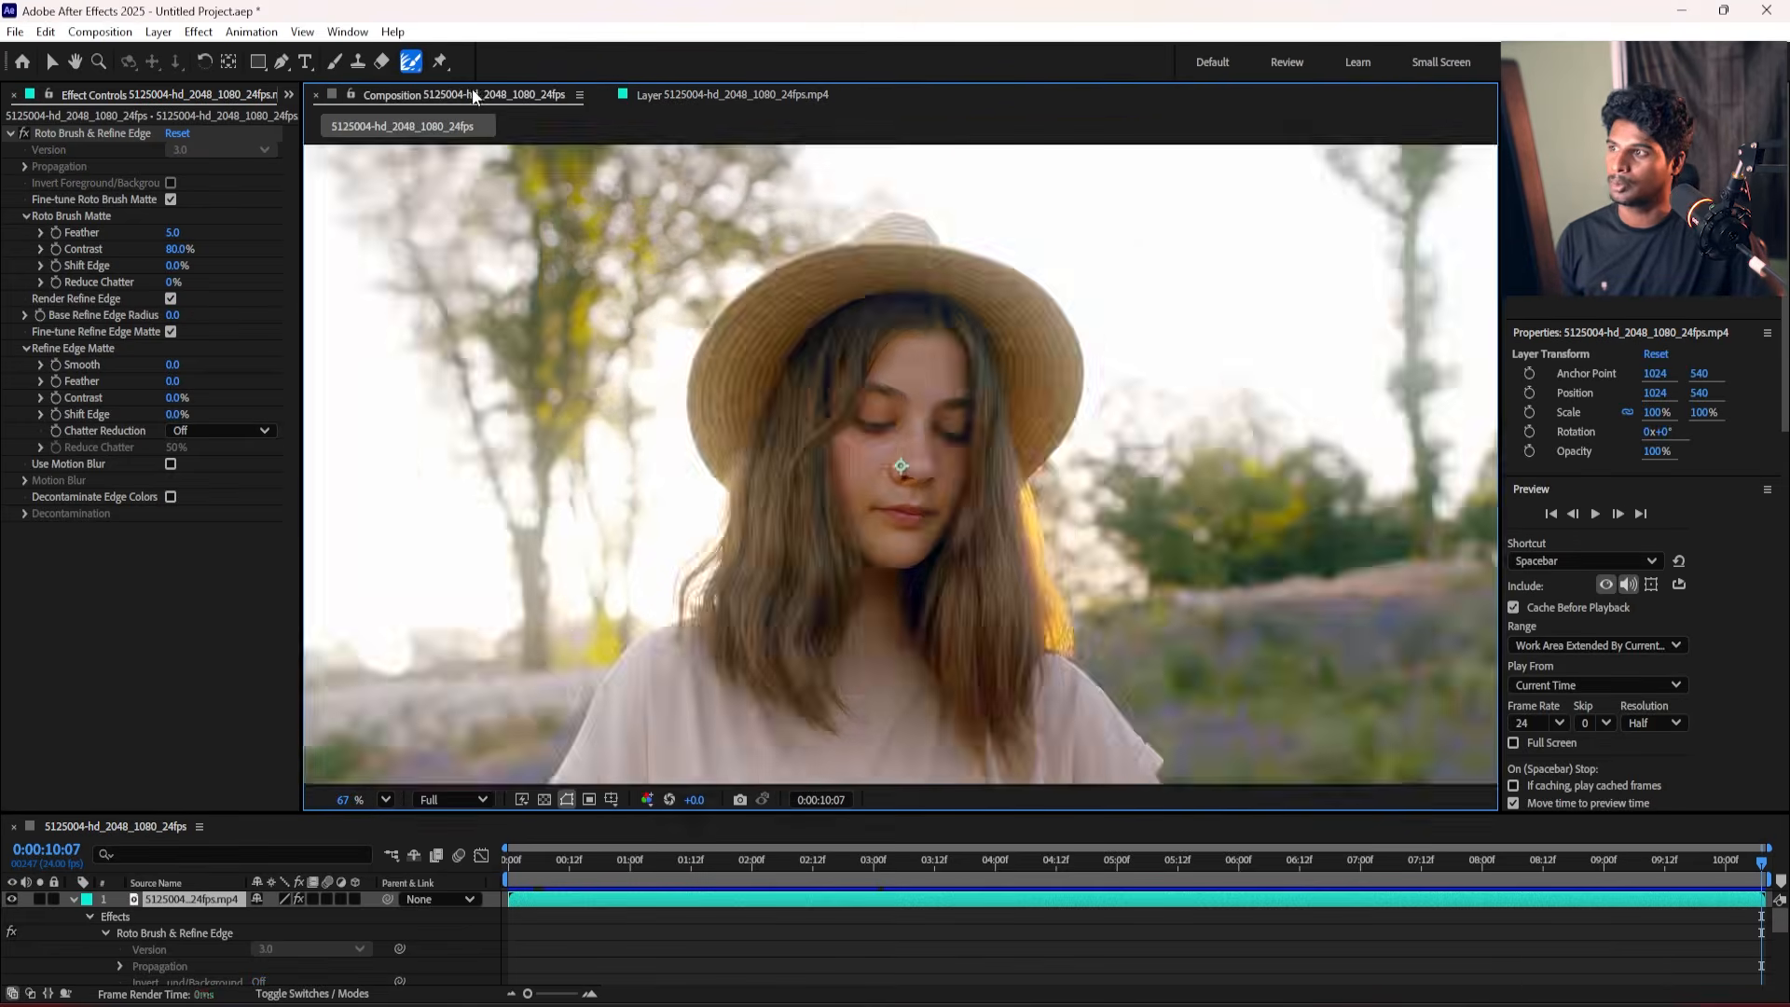
left_click_drag(1453, 869, 838, 834)
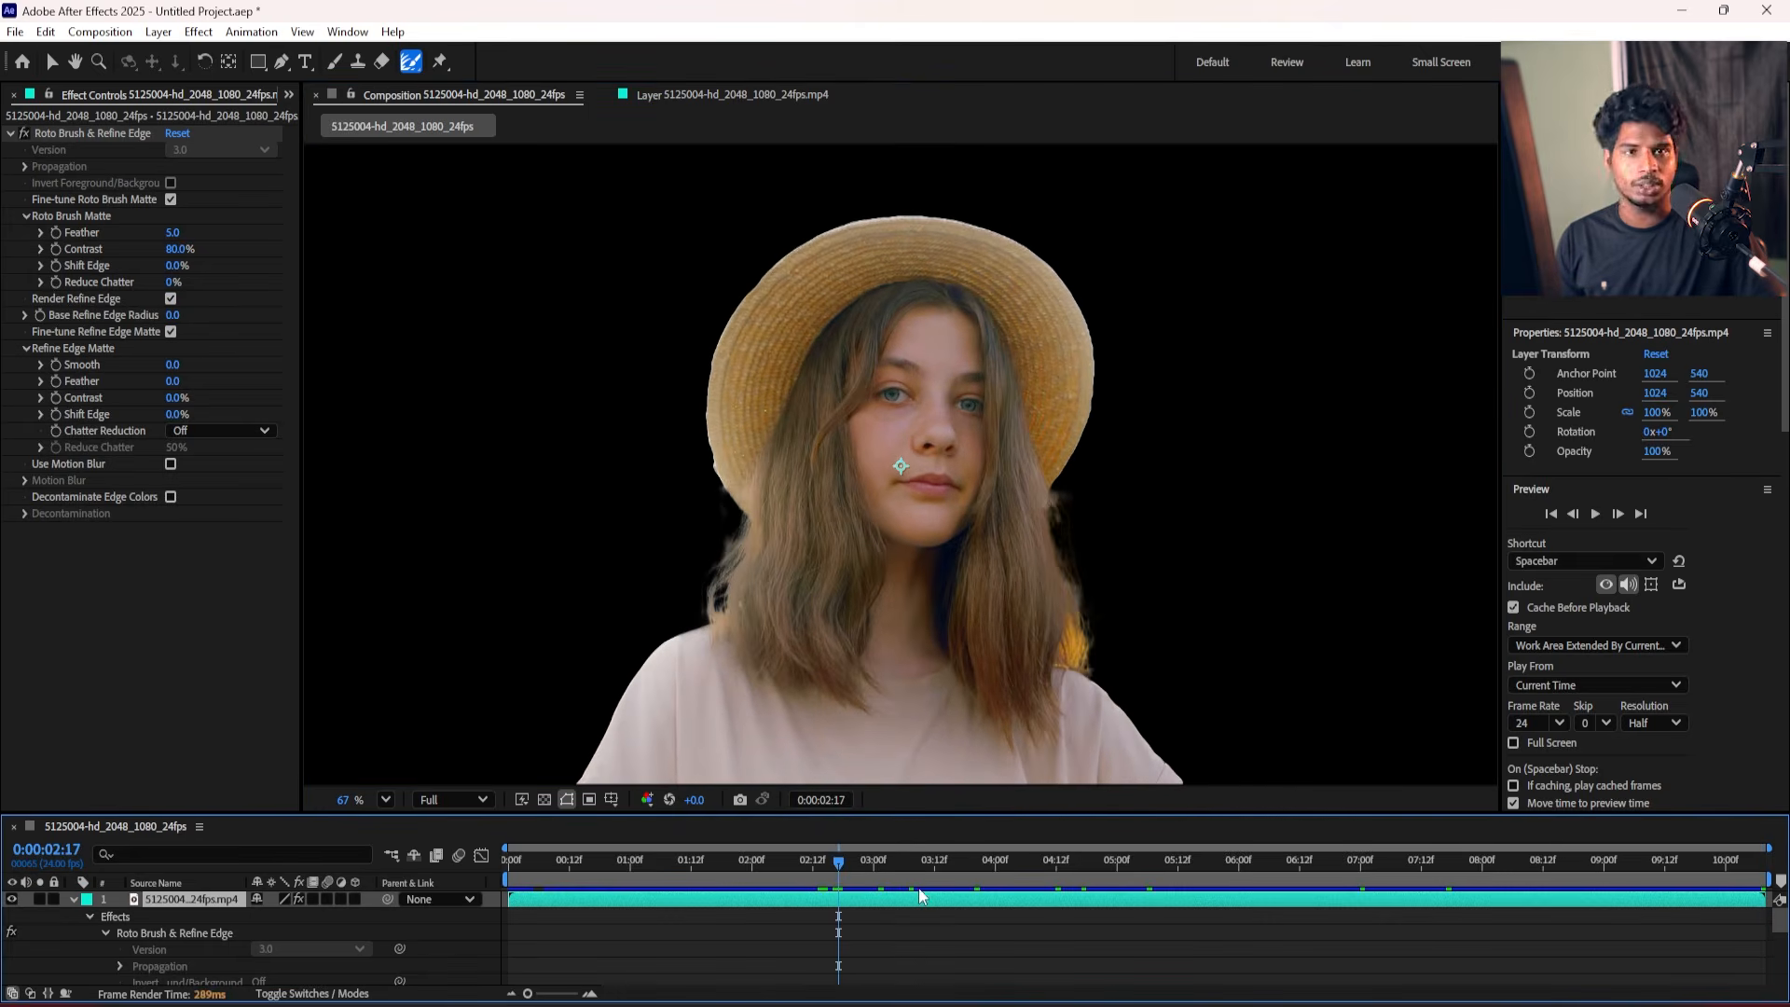
double_click(926, 901)
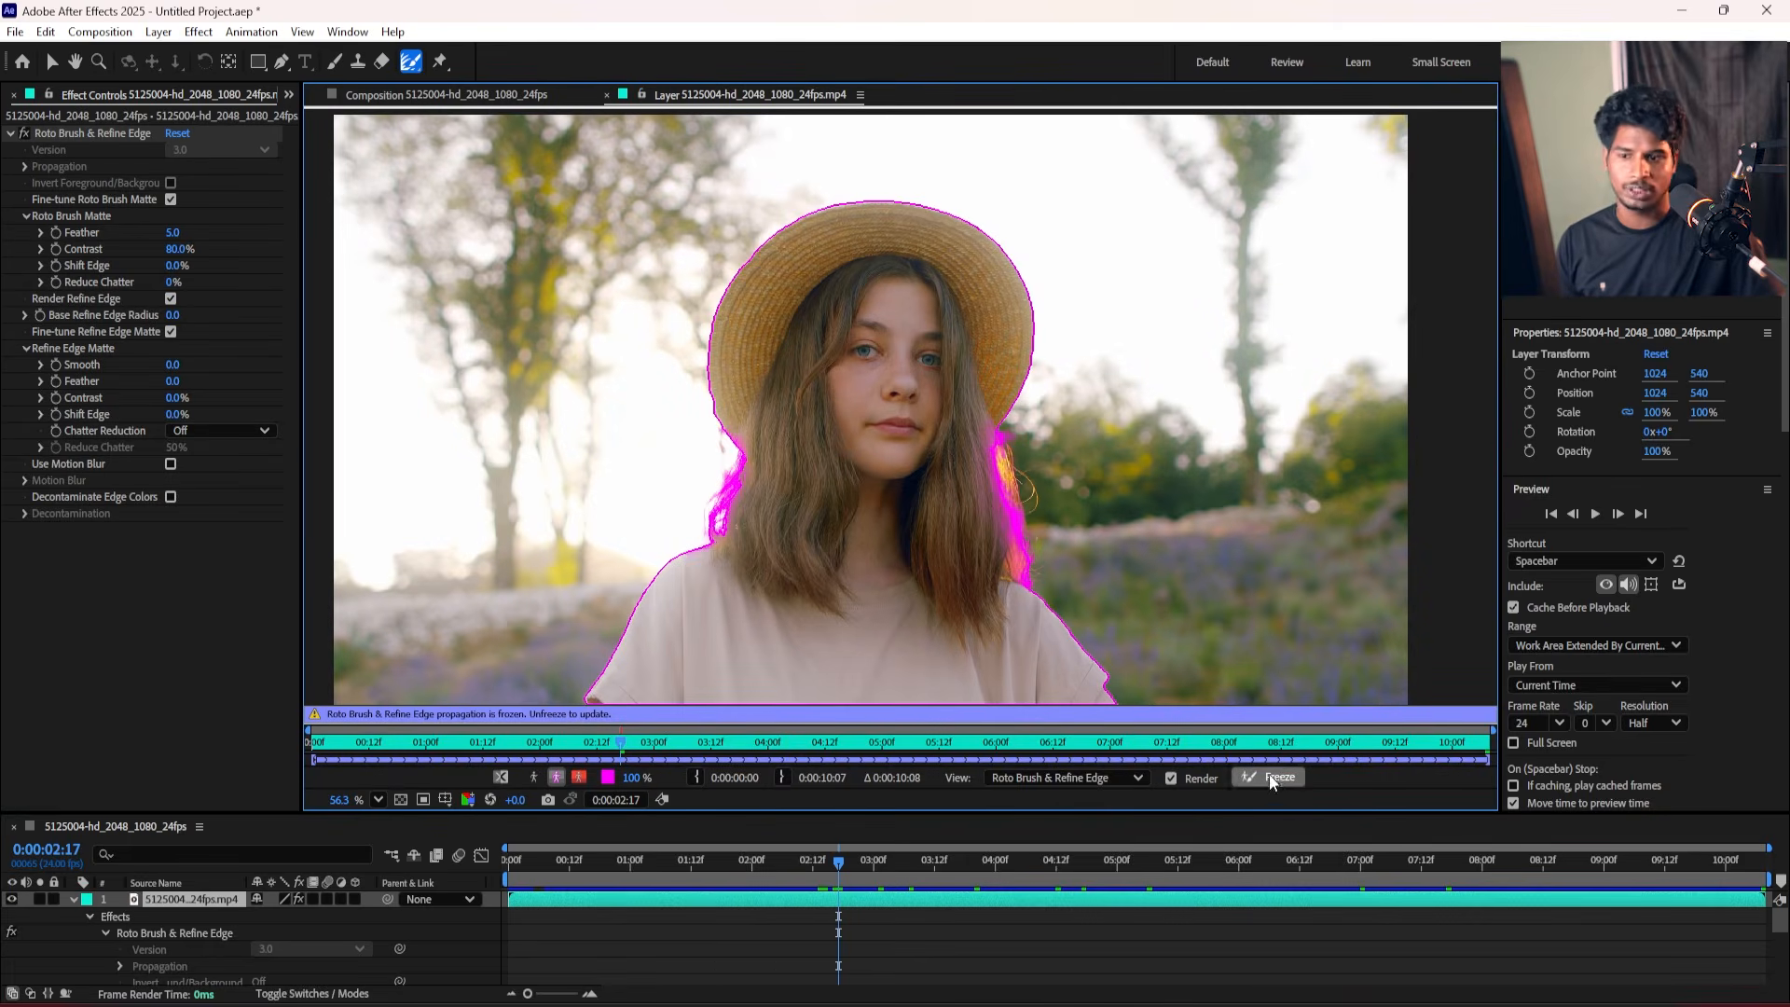
left_click(422, 94)
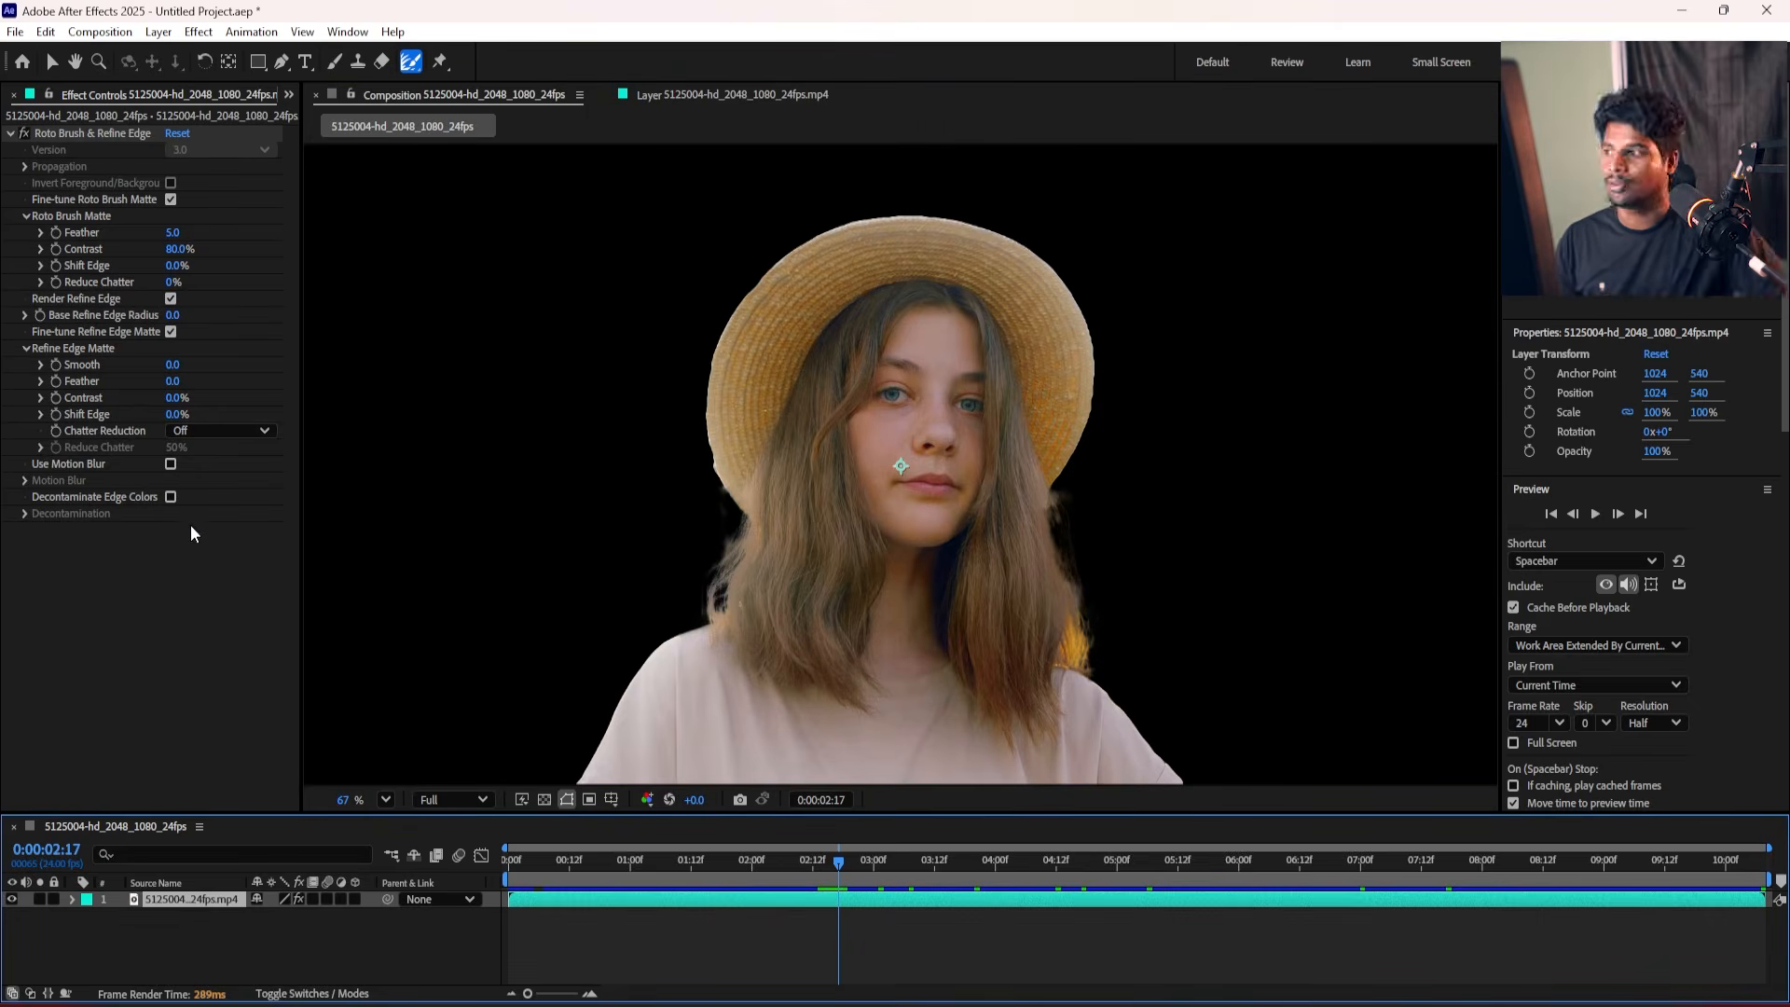
Set the Roto Brush Matte's Contrast to 100% while viewing the composition.
left_click(88, 216)
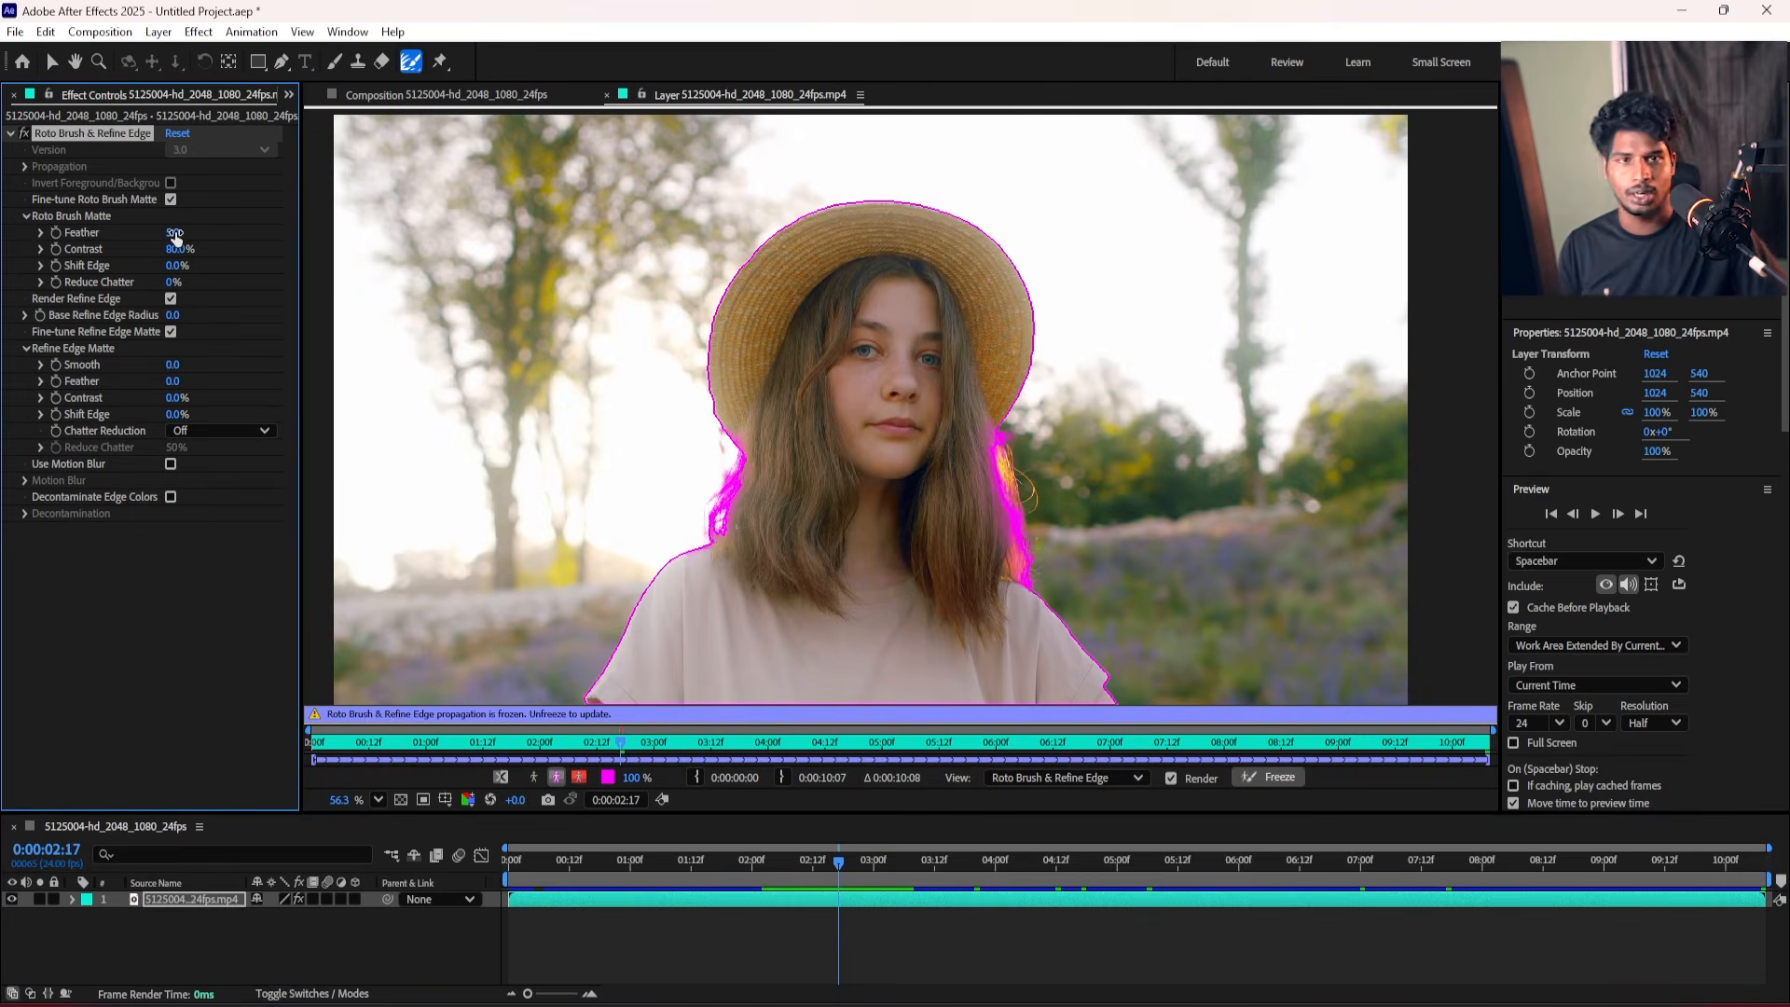
left_click(431, 94)
left_click_drag(177, 249, 511, 269)
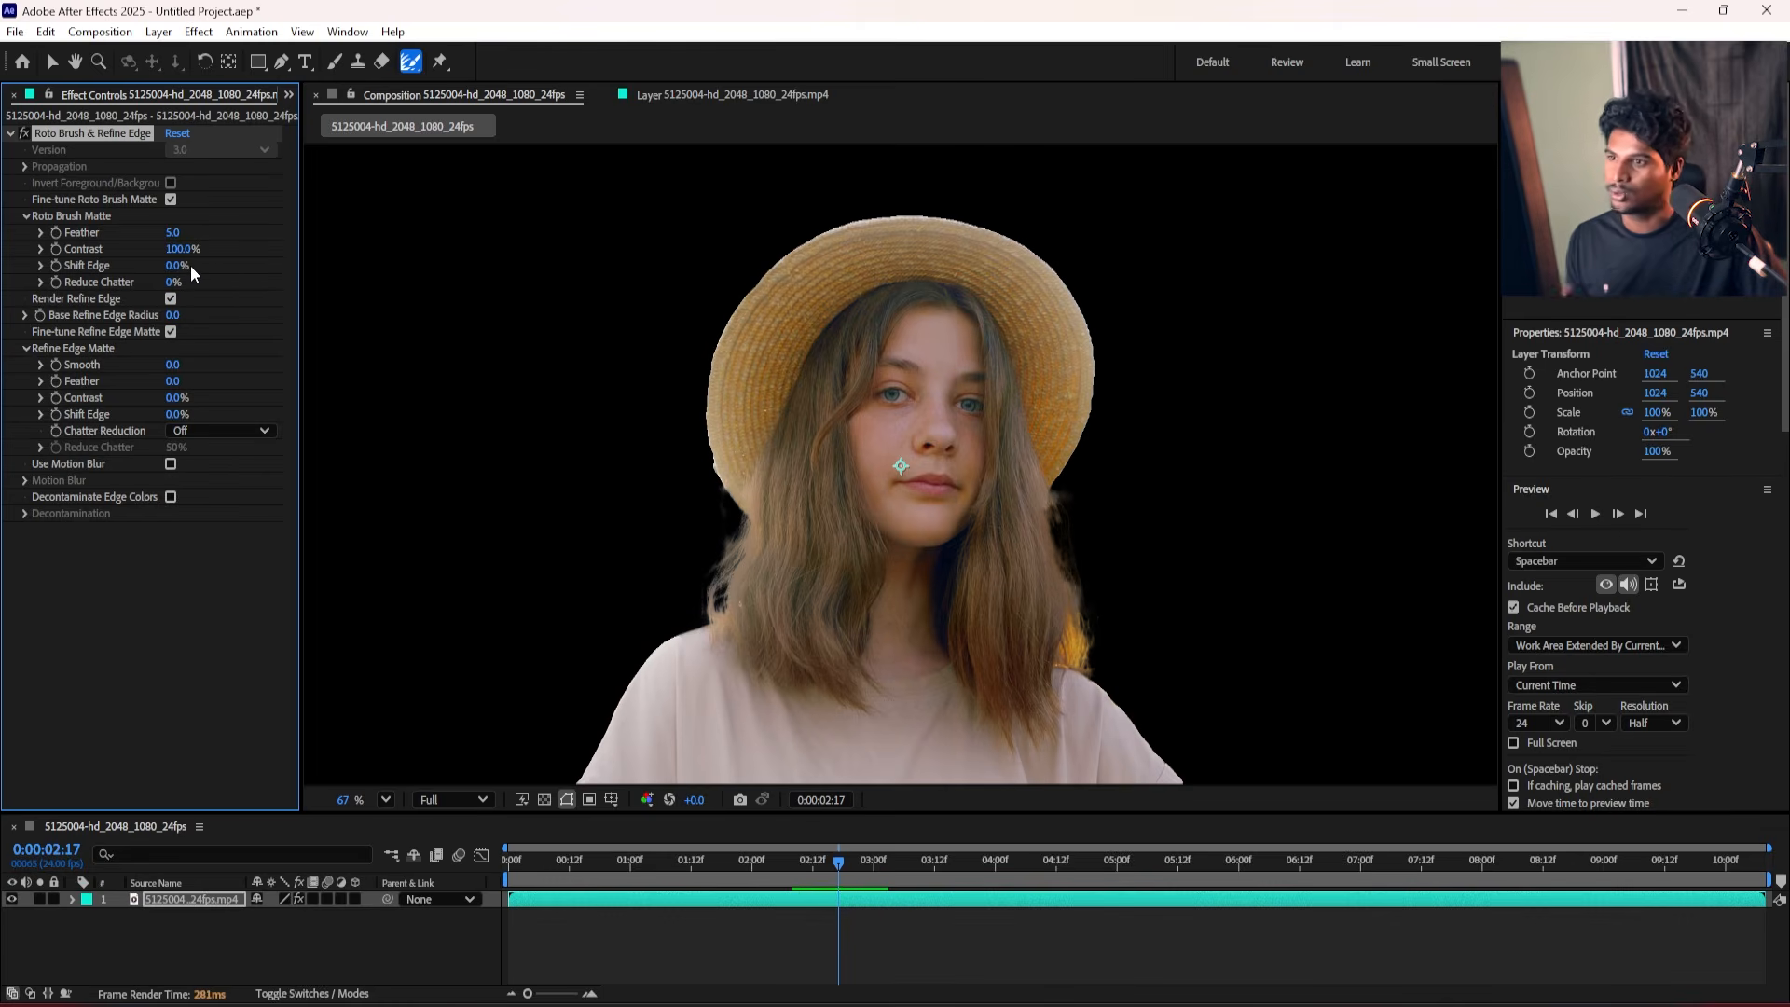
Try Shift Edge values of 24% and 71% on the Roto Brush Matte and reset it to 0%.
left_click_drag(190, 265, 212, 265)
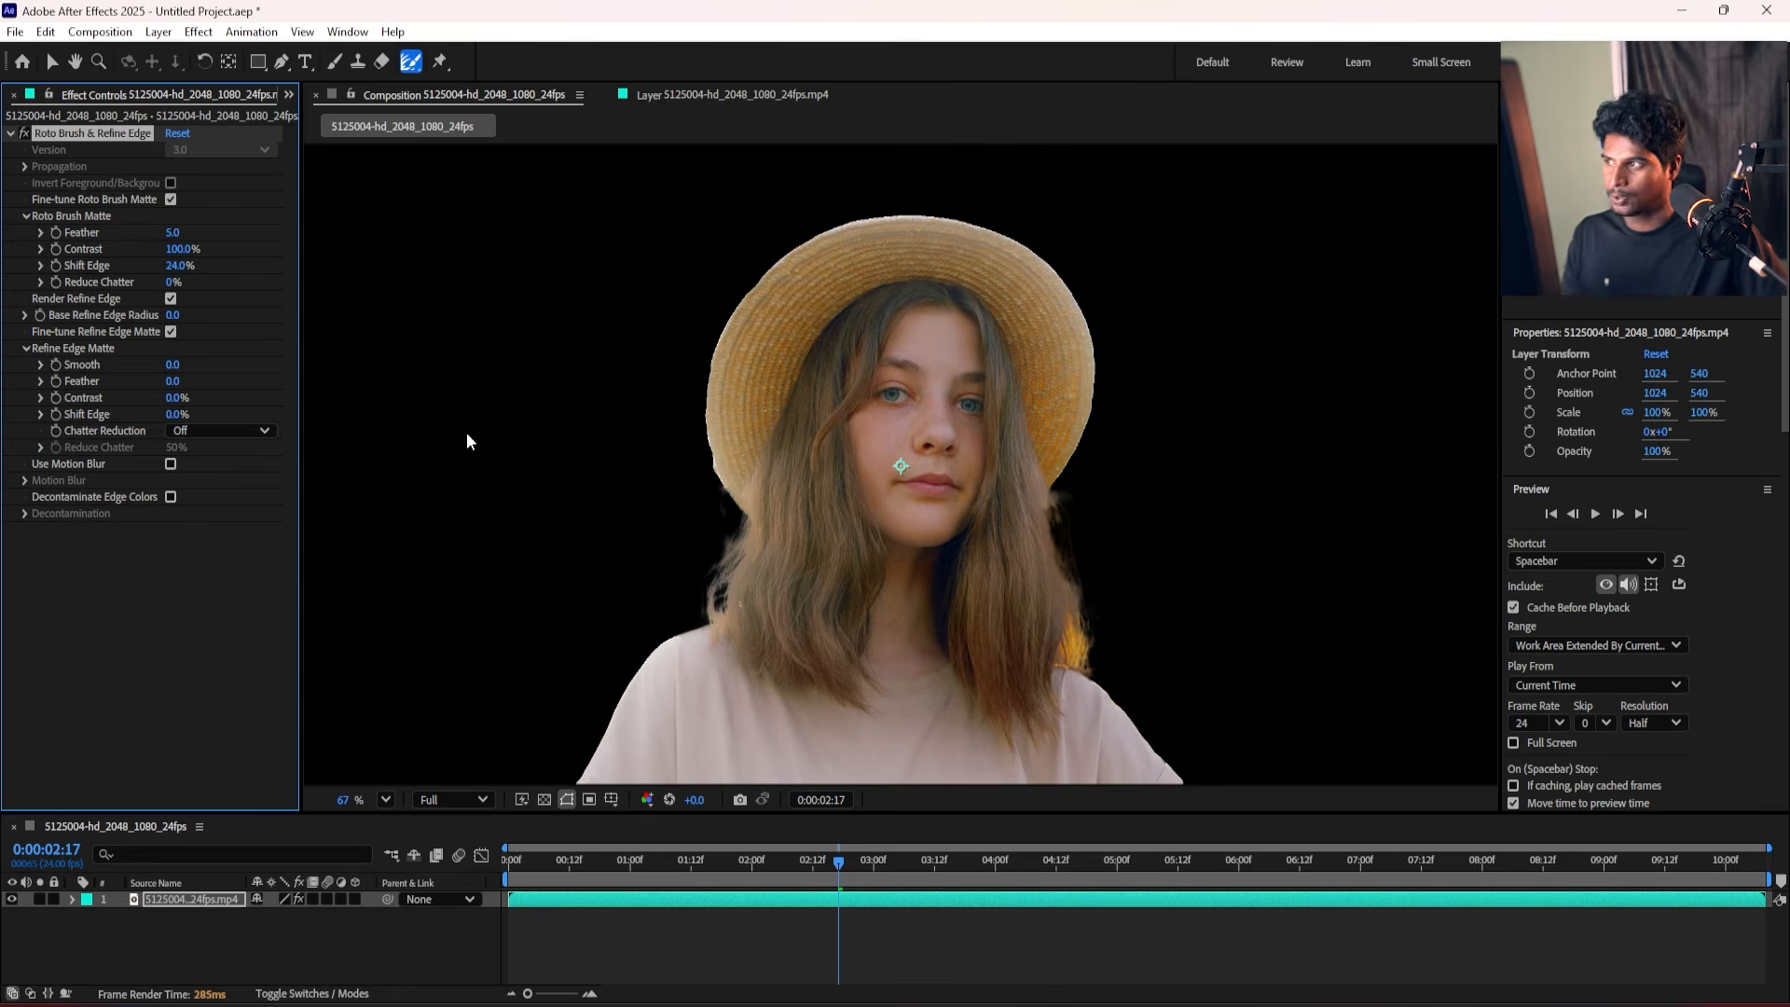
left_click_drag(177, 265, 219, 307)
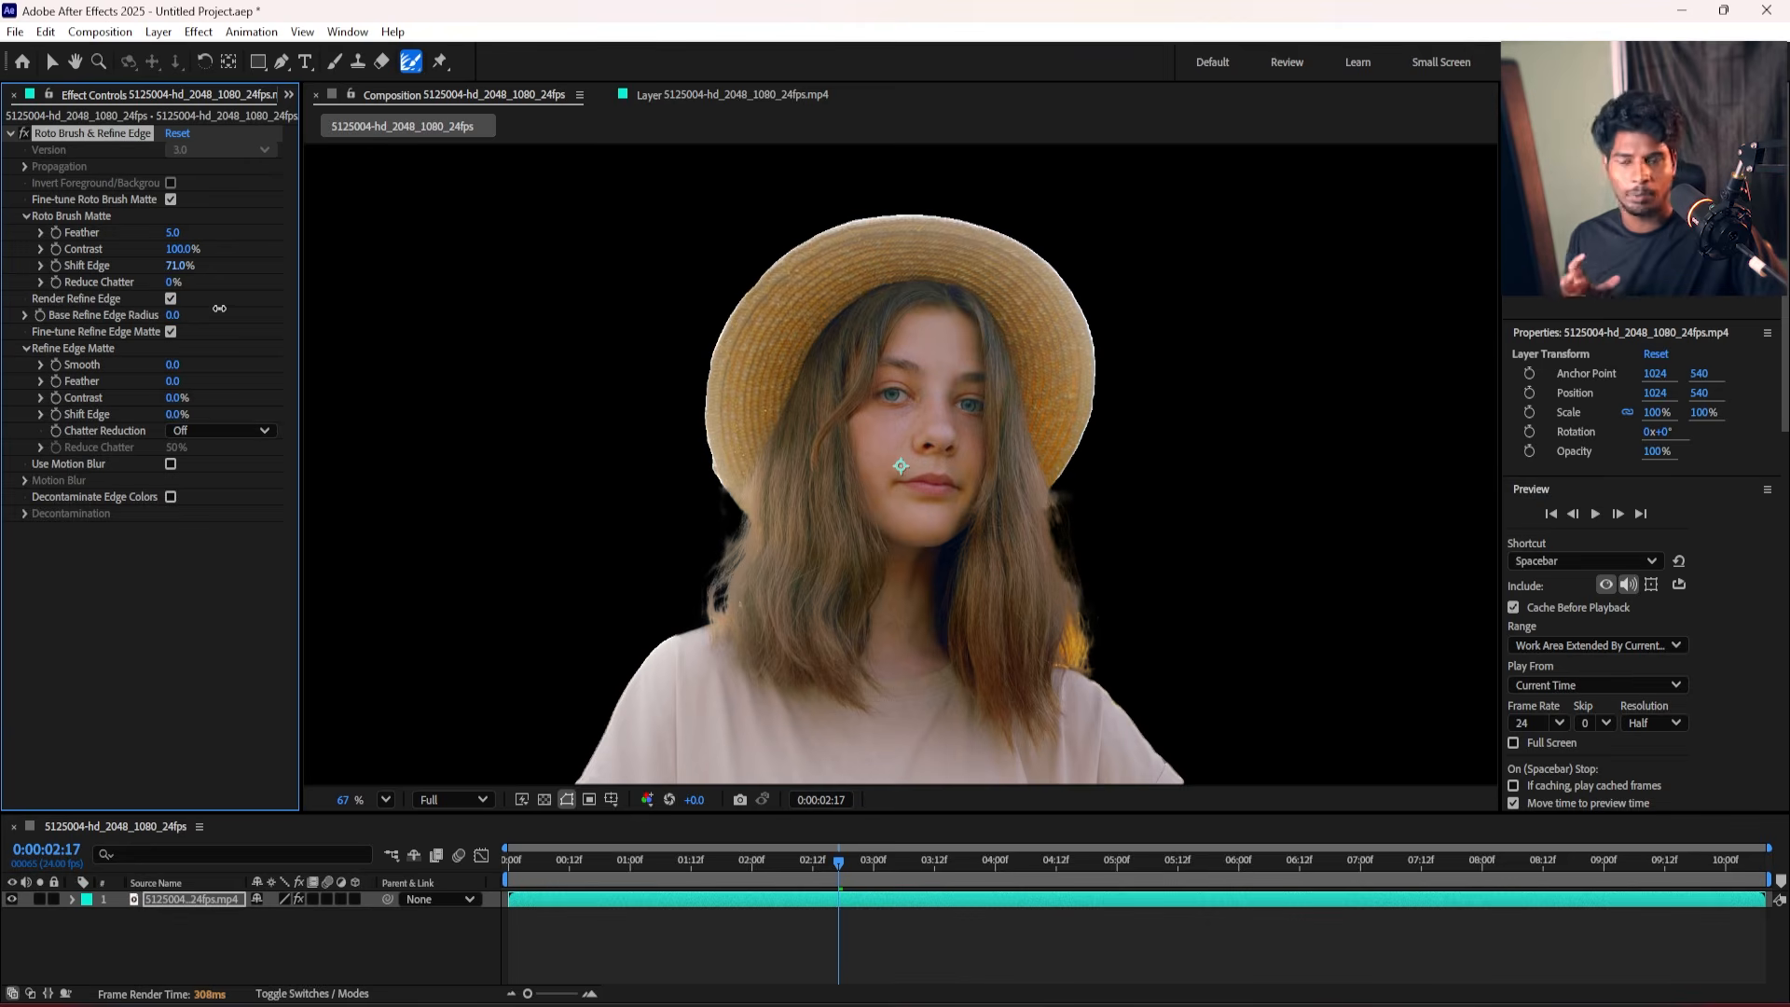
left_click(179, 266)
type("0")
left_click(195, 608)
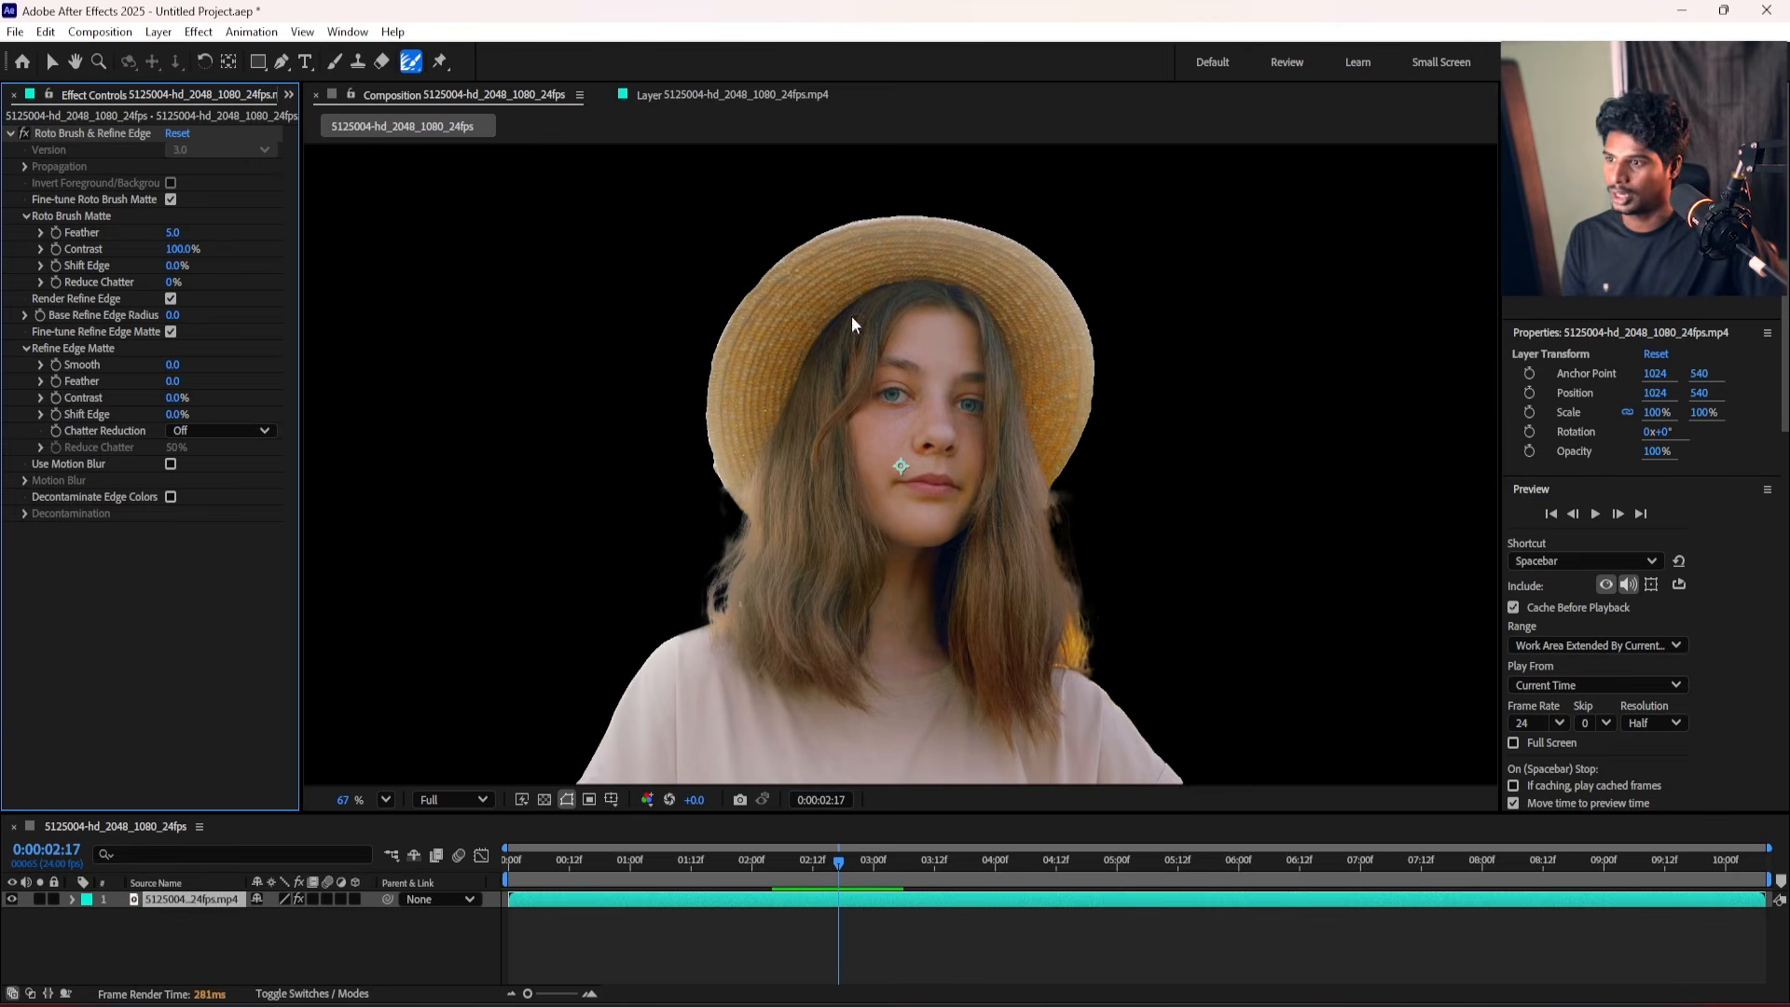
Set the Roto Brush Matte's Shift Edge to 7% and Reduce Chatter to 10%, and the Refine Edge Matte's Smooth to 10.5.
left_click_drag(182, 265, 184, 265)
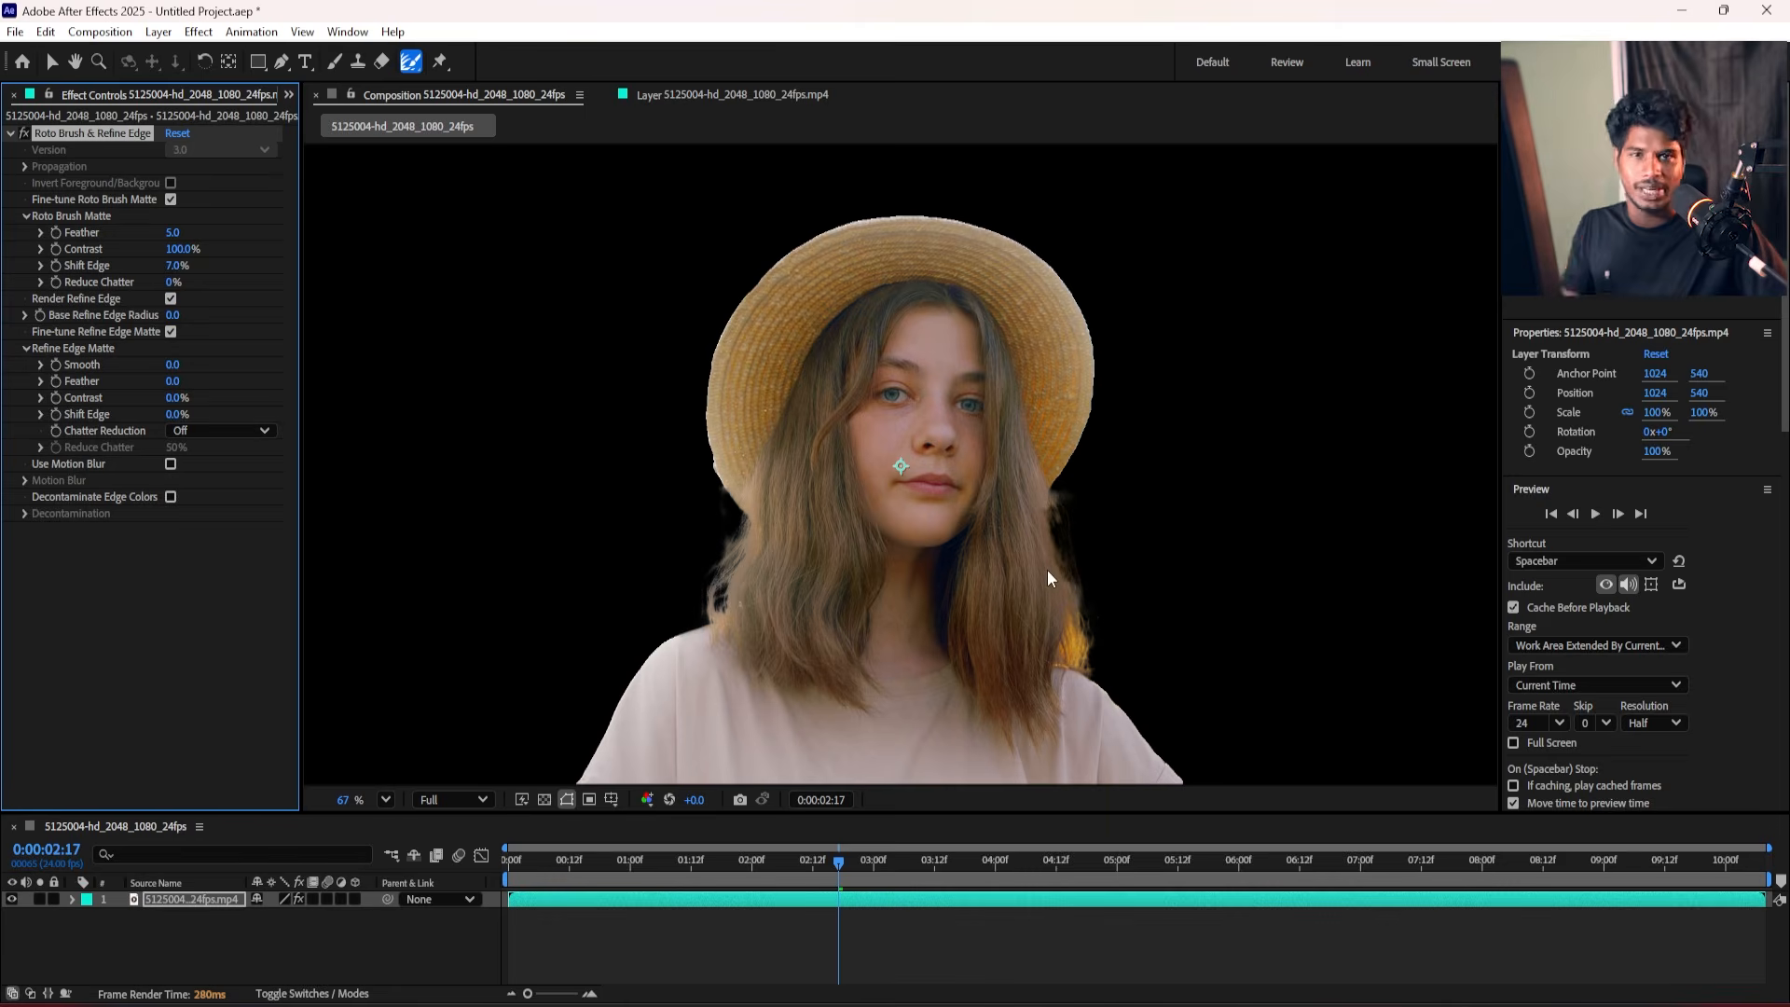
left_click_drag(173, 281, 182, 284)
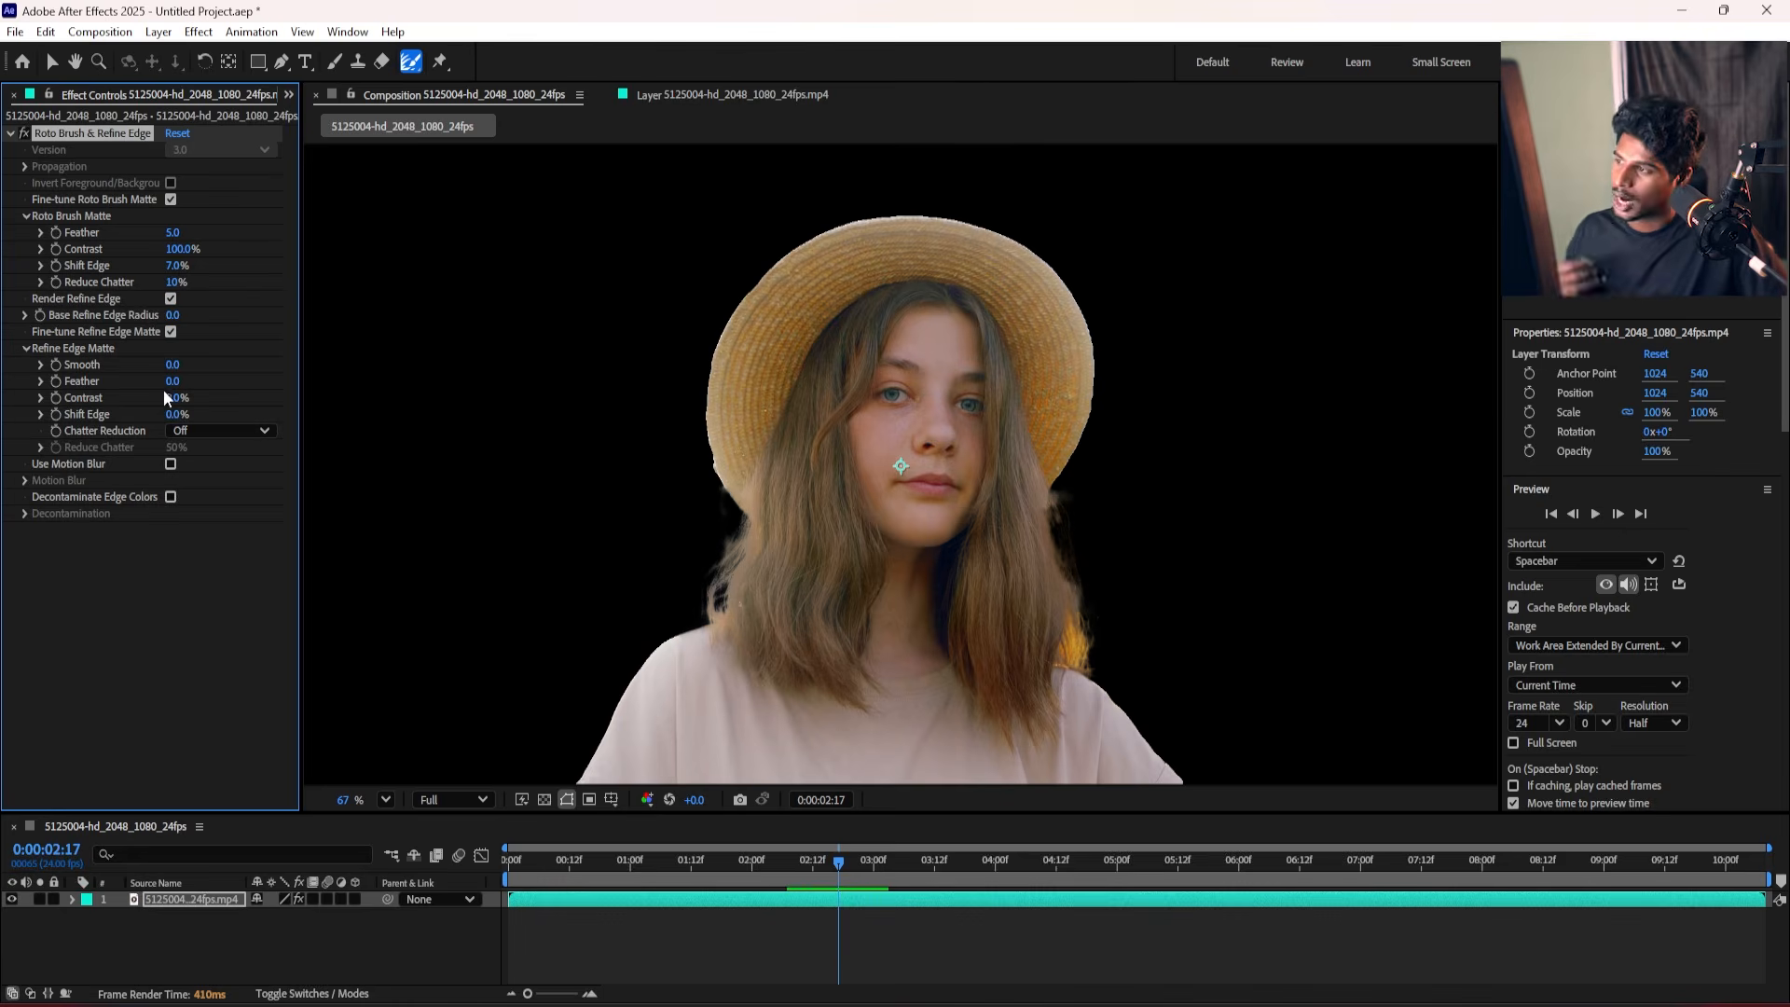
left_click_drag(168, 364, 217, 375)
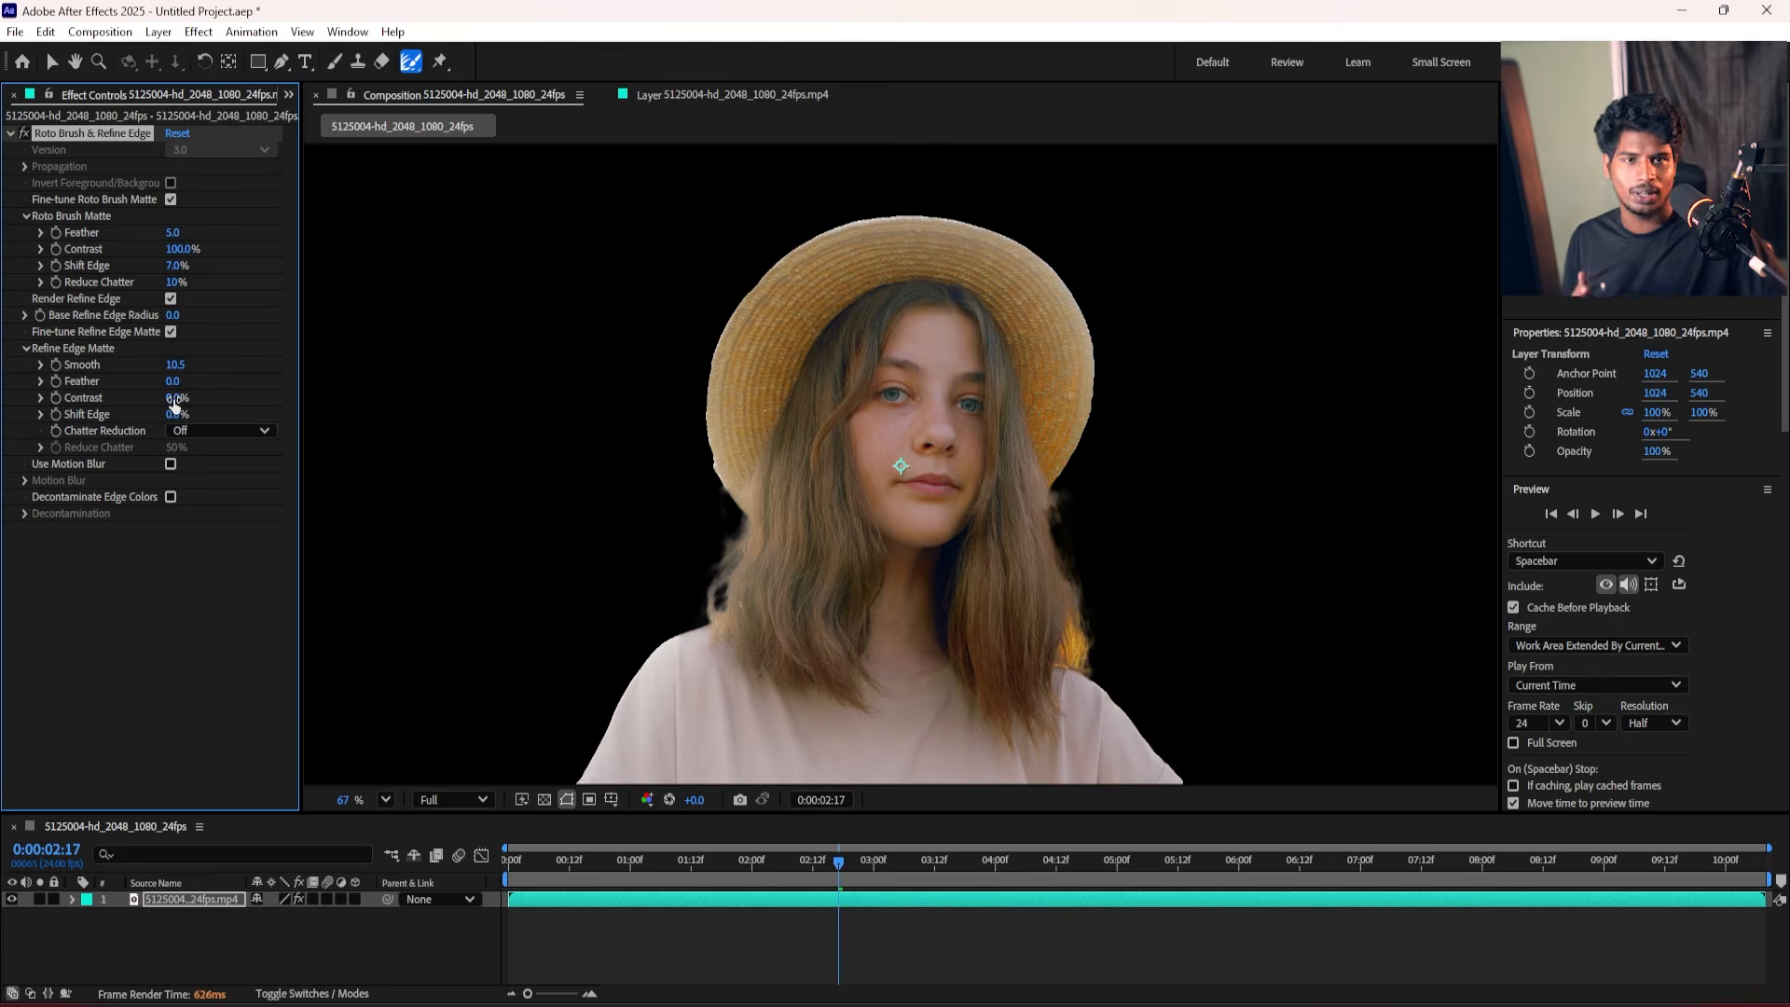
Enable Use Motion Blur and Decontaminate Edge Colors for the Roto Brush & Refine Edge effect.
left_click(171, 463)
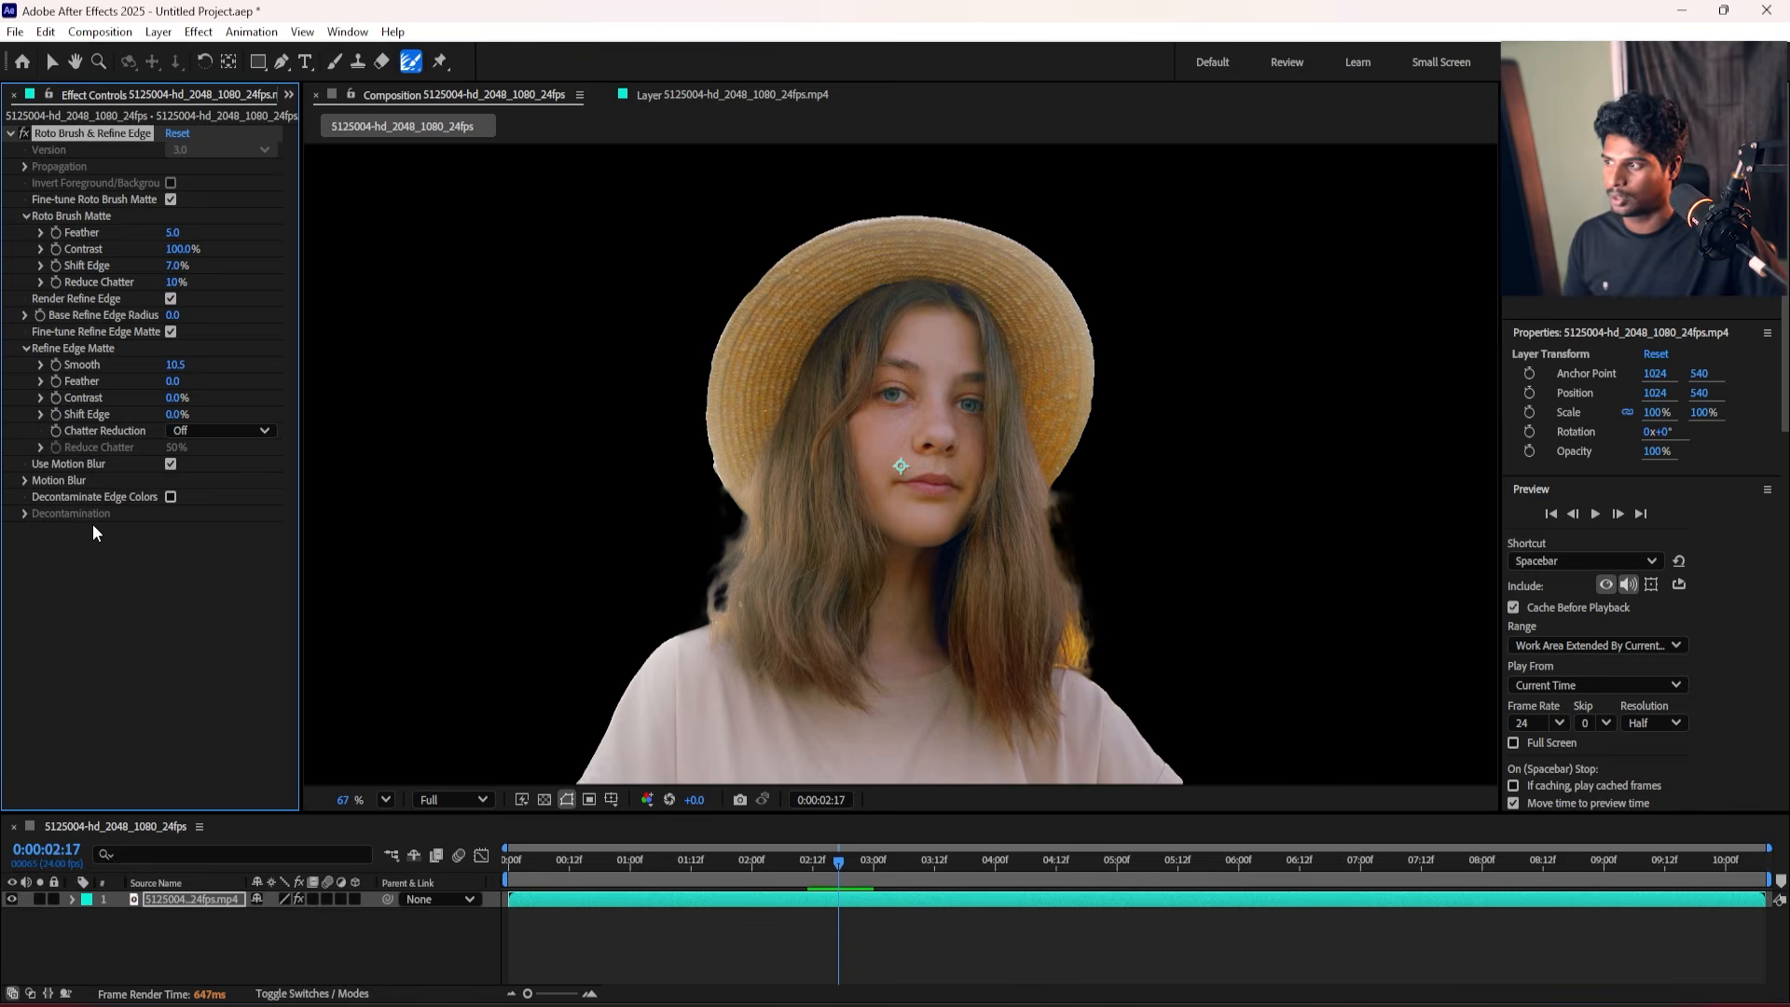
left_click(169, 497)
left_click(167, 496)
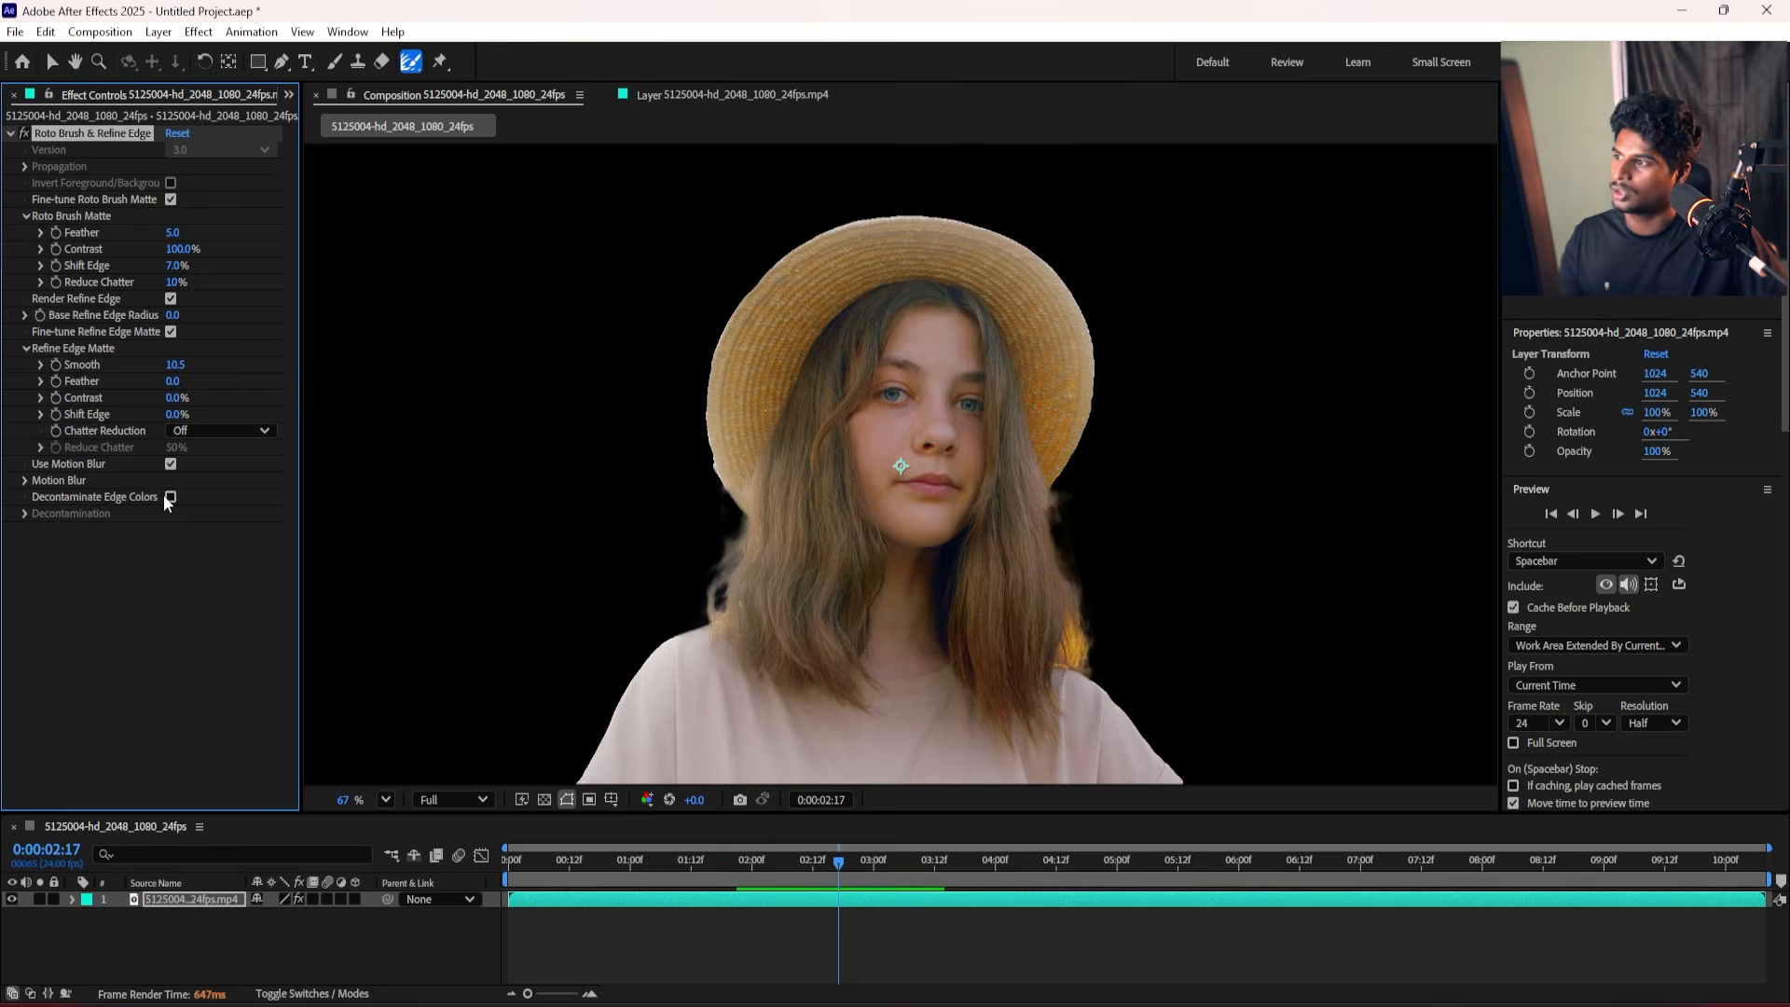
left_click(170, 499)
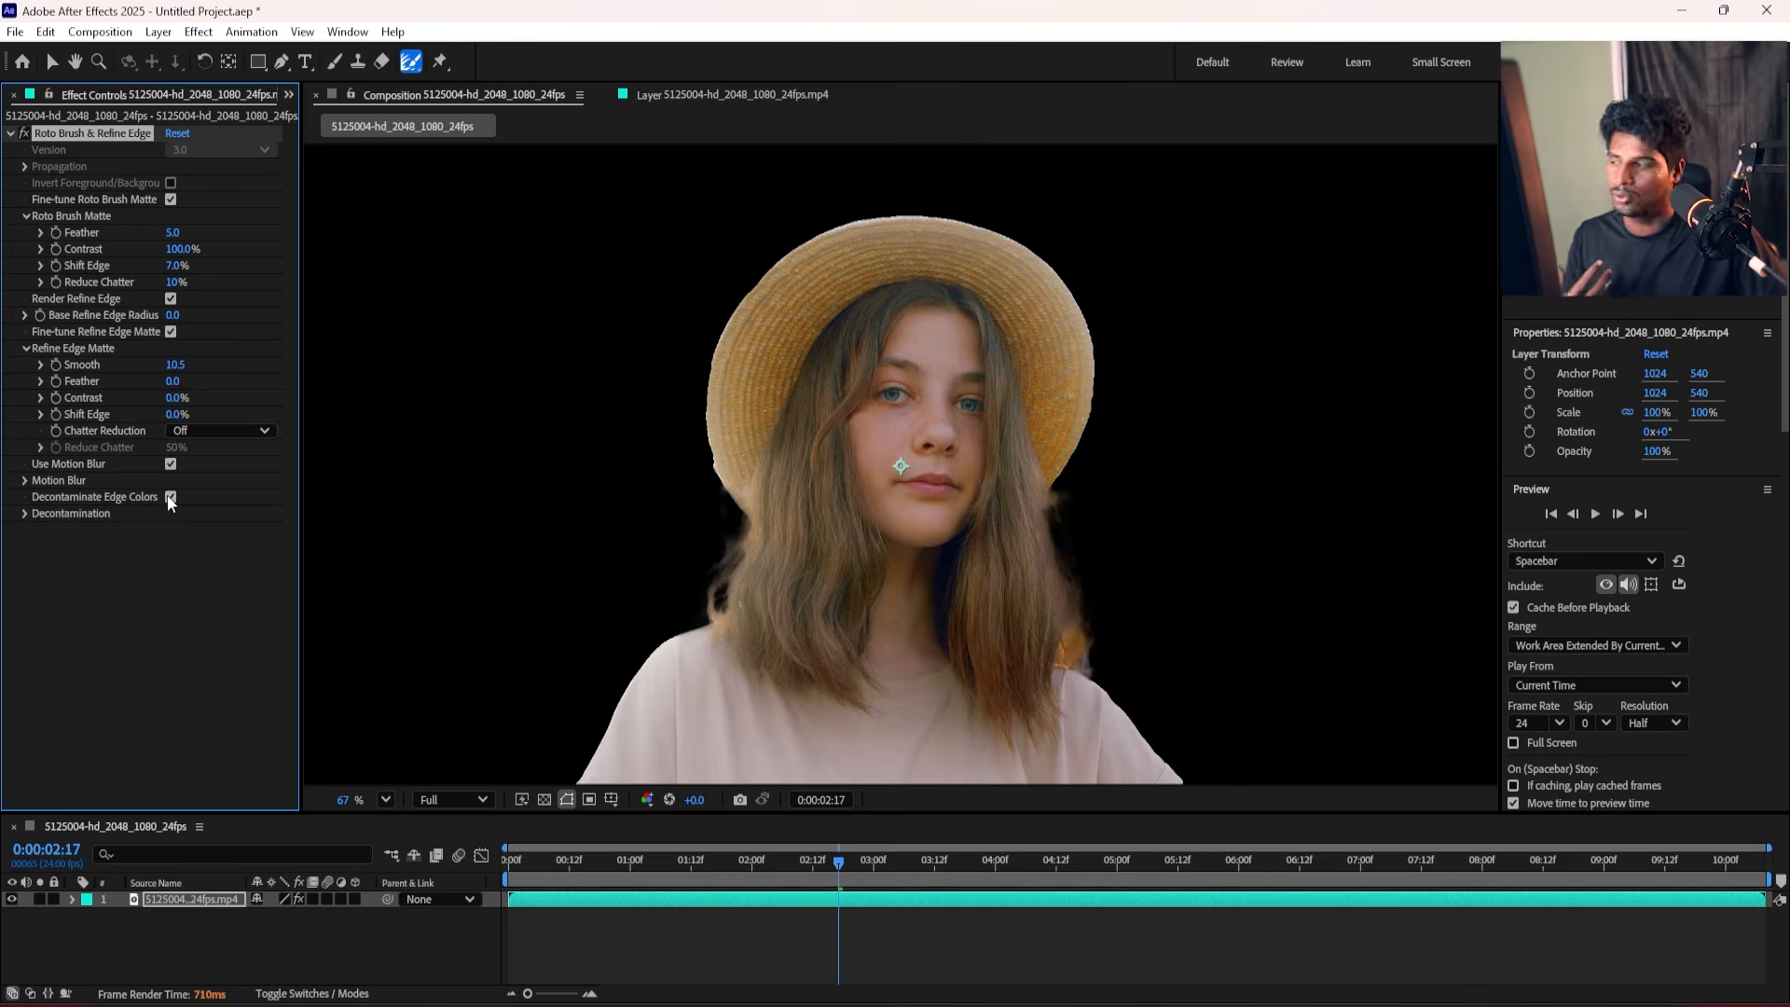
Compare the cutout edges with Decontaminate Edge Colors on and off, leaving the option disabled.
left_click(170, 499)
left_click(169, 498)
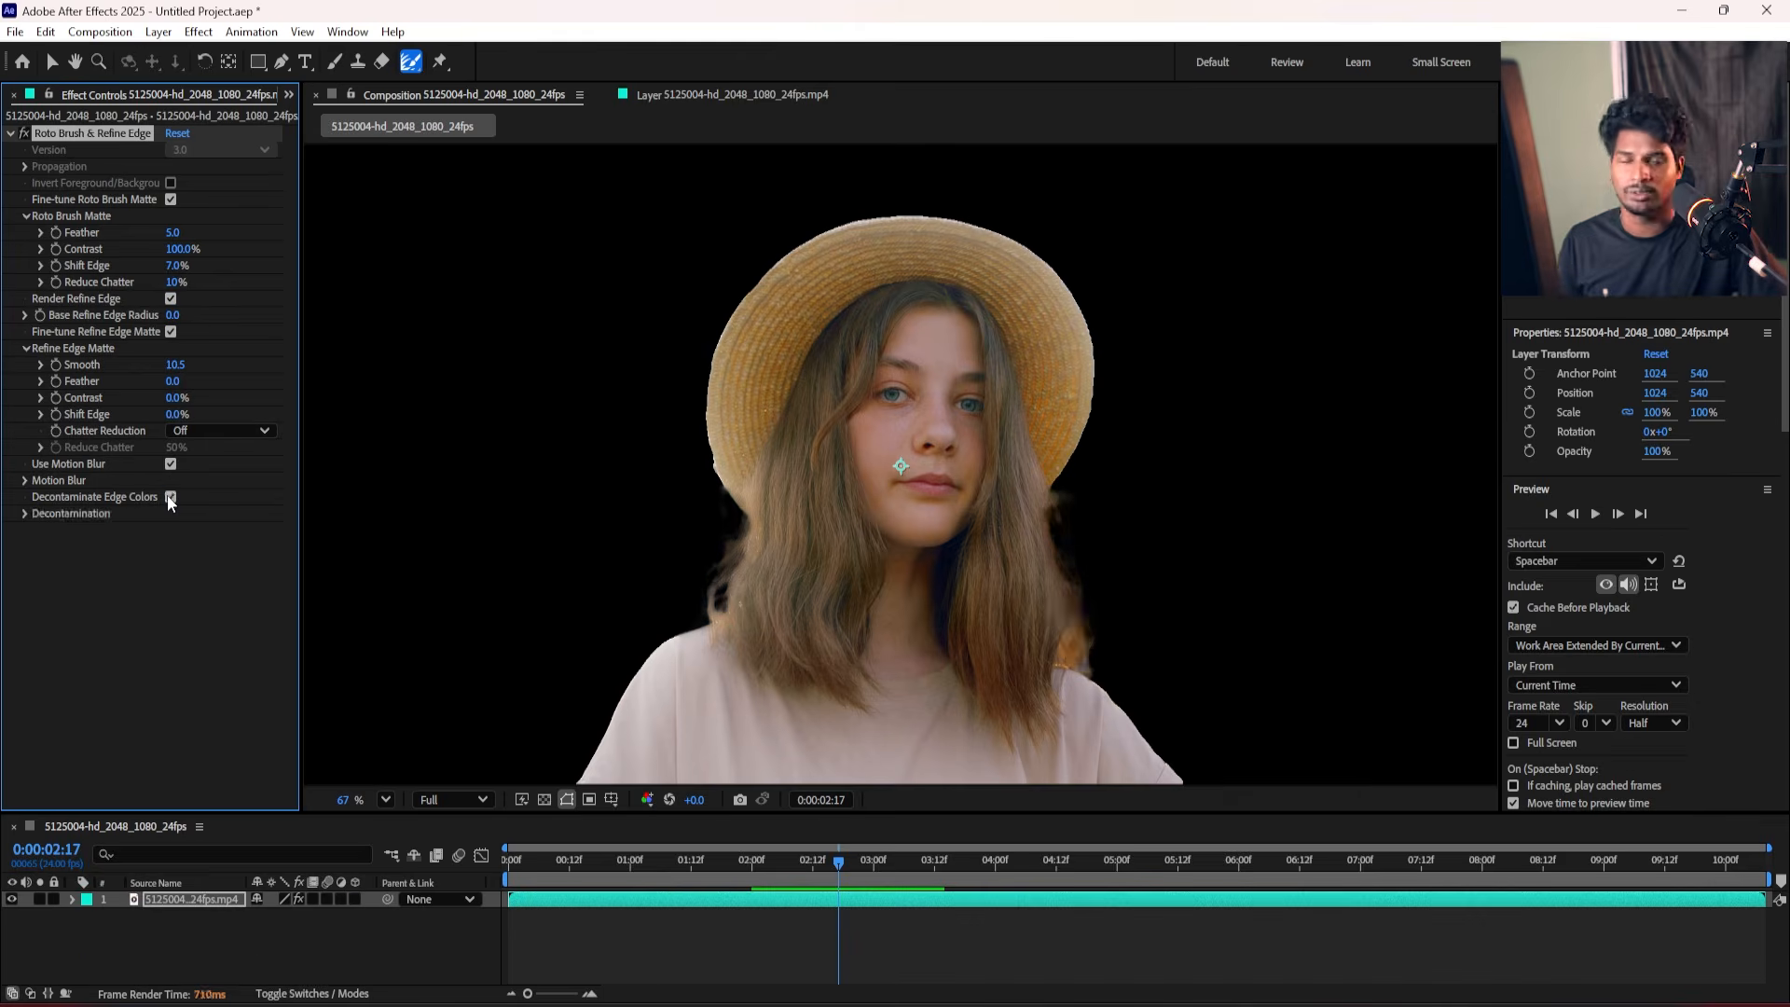
left_click(169, 499)
Duplicate the rotoscoped clip layer and delete the Roto Brush & Refine Edge effect from the lower copy.
left_click(191, 901)
key("ctrl+d")
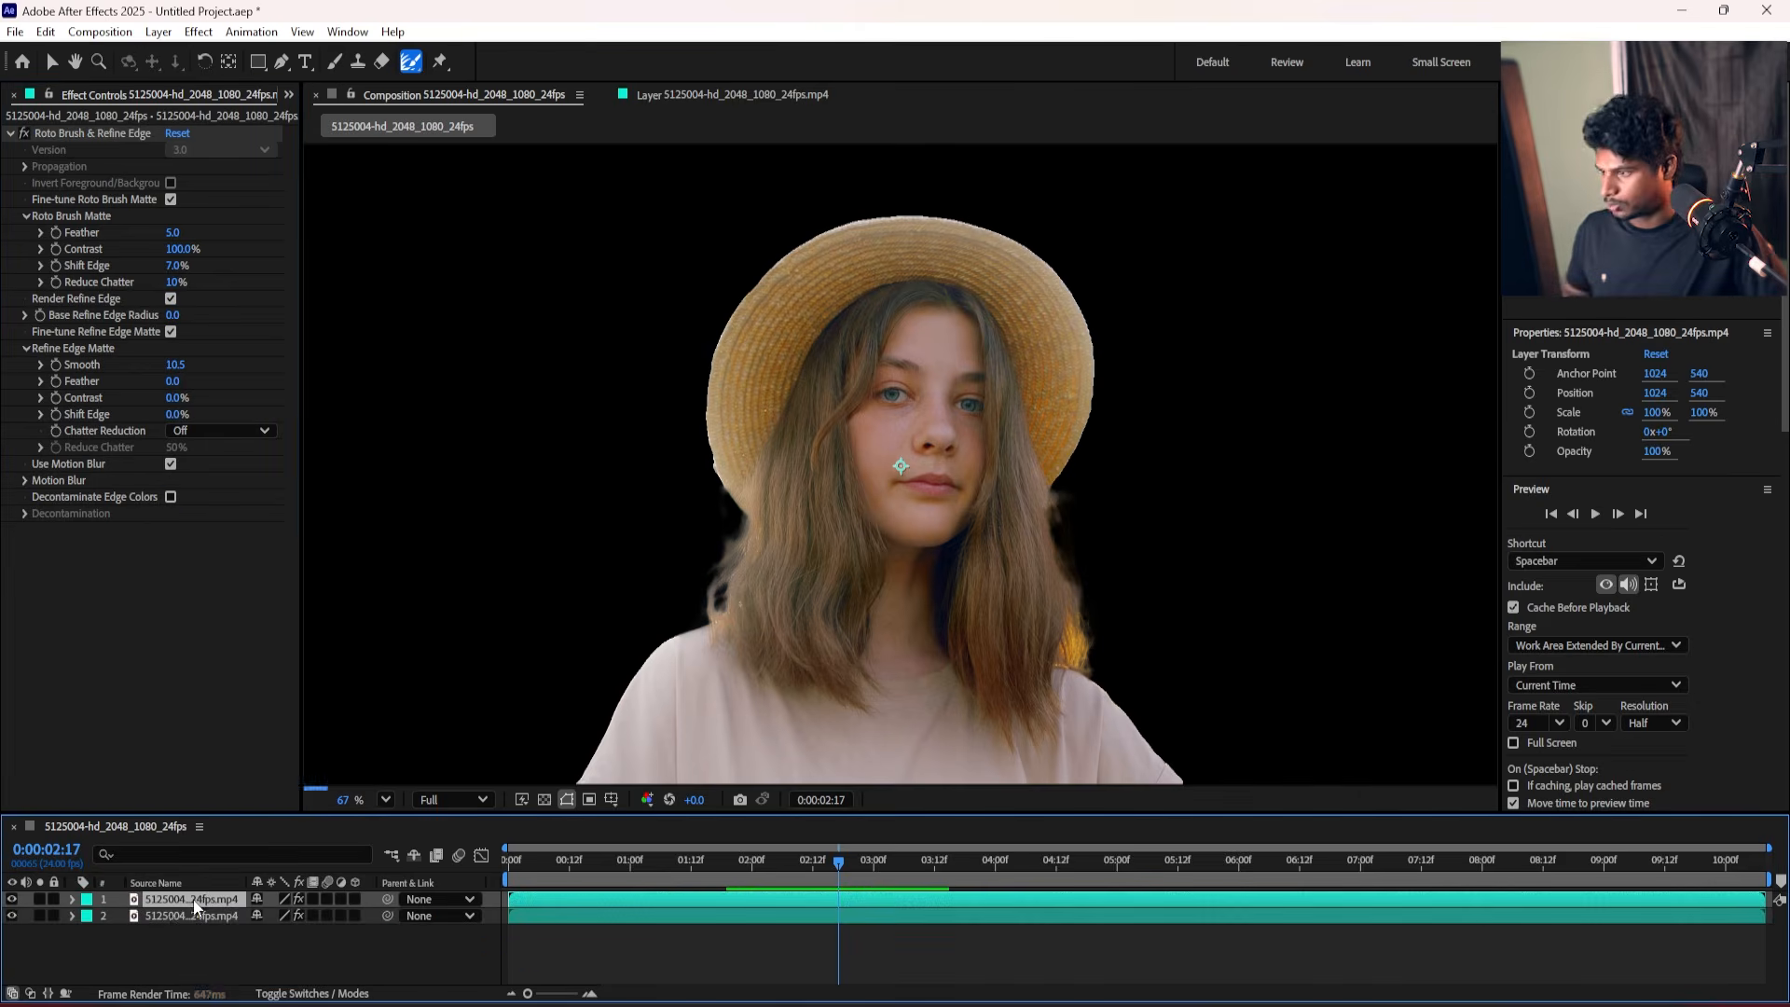
left_click(191, 915)
left_click(102, 134)
key("Delete")
left_click(766, 863)
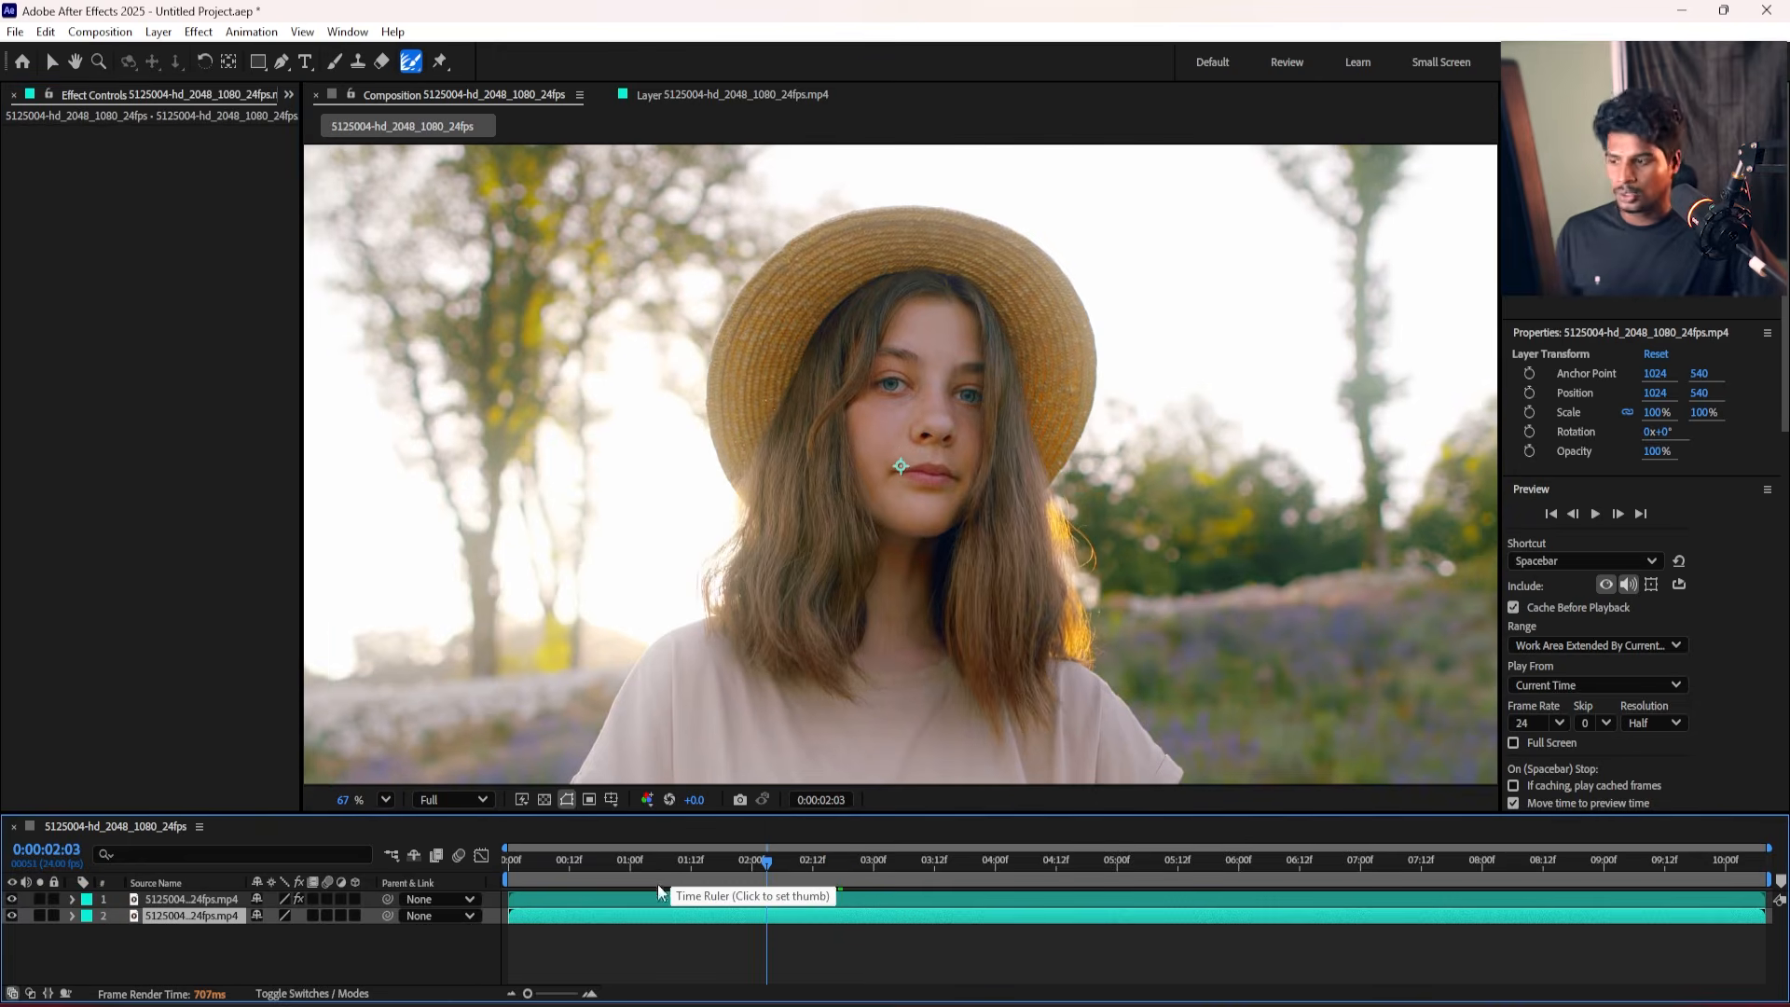
Add a "copy ninja" text layer between the cutout and the original clip and scrub through the composition to check it.
right_click(255, 967)
left_click(184, 941)
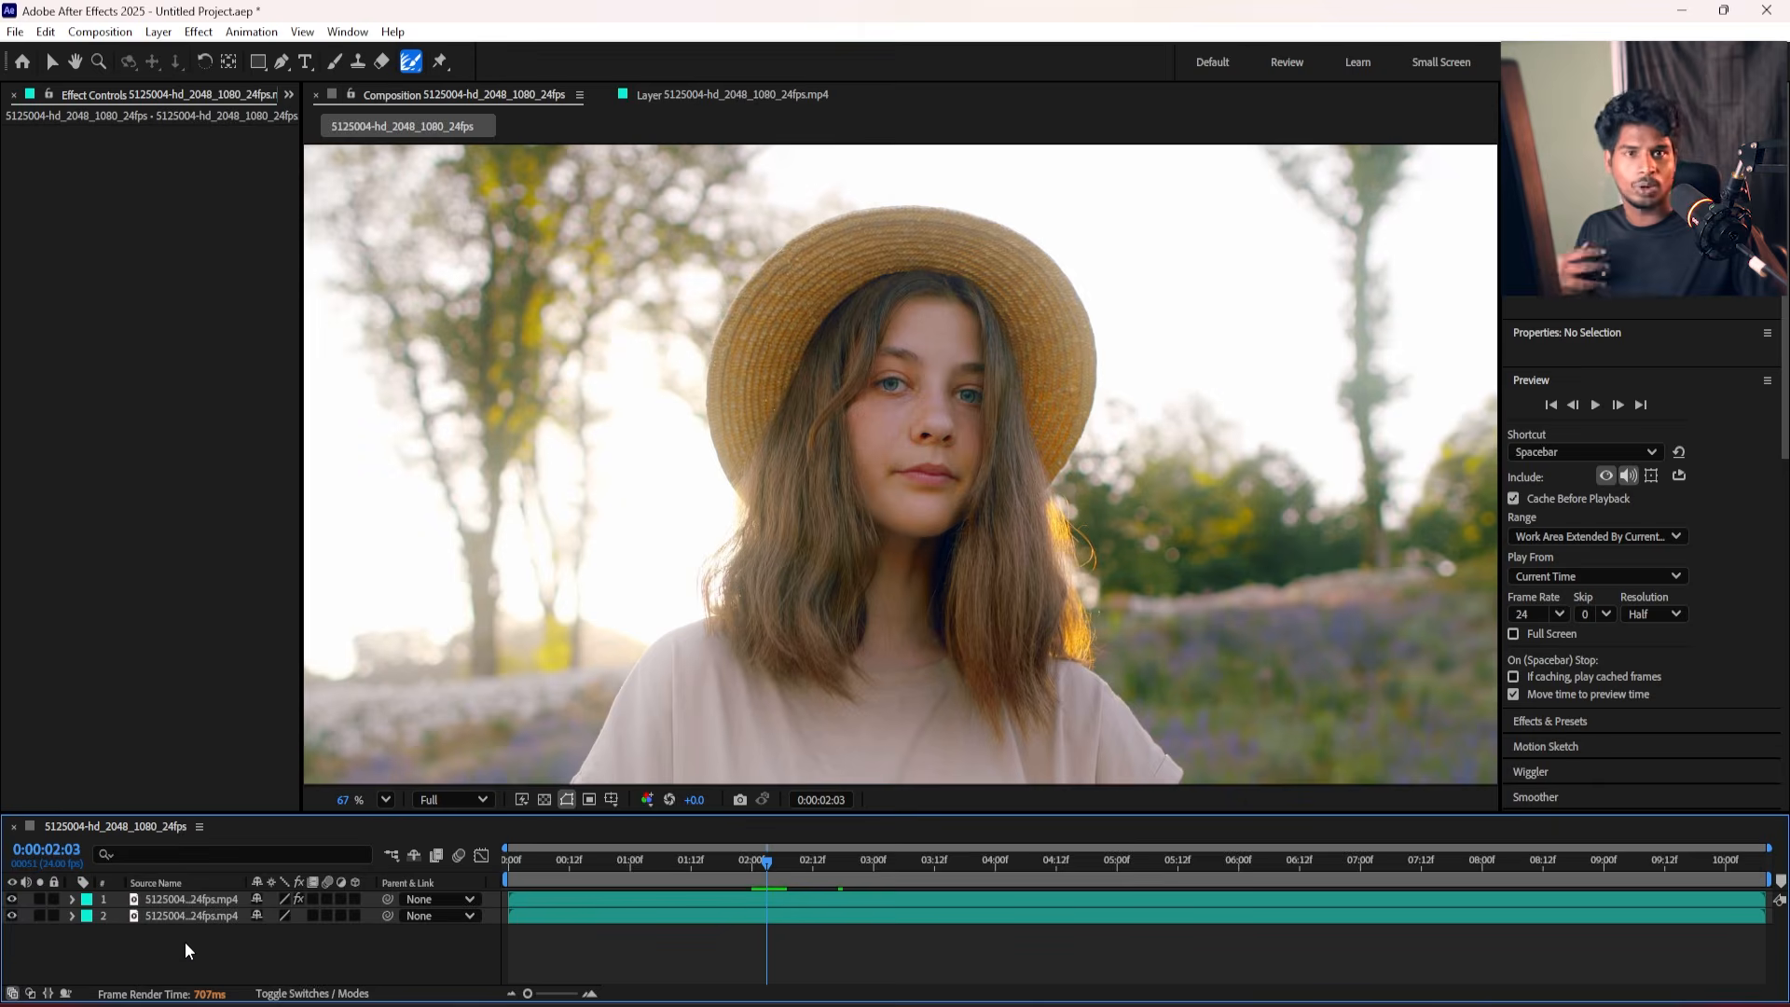
right_click(185, 942)
mouse_move(280, 704)
left_click(482, 737)
type("copy ninja")
left_click_drag(191, 900, 204, 923)
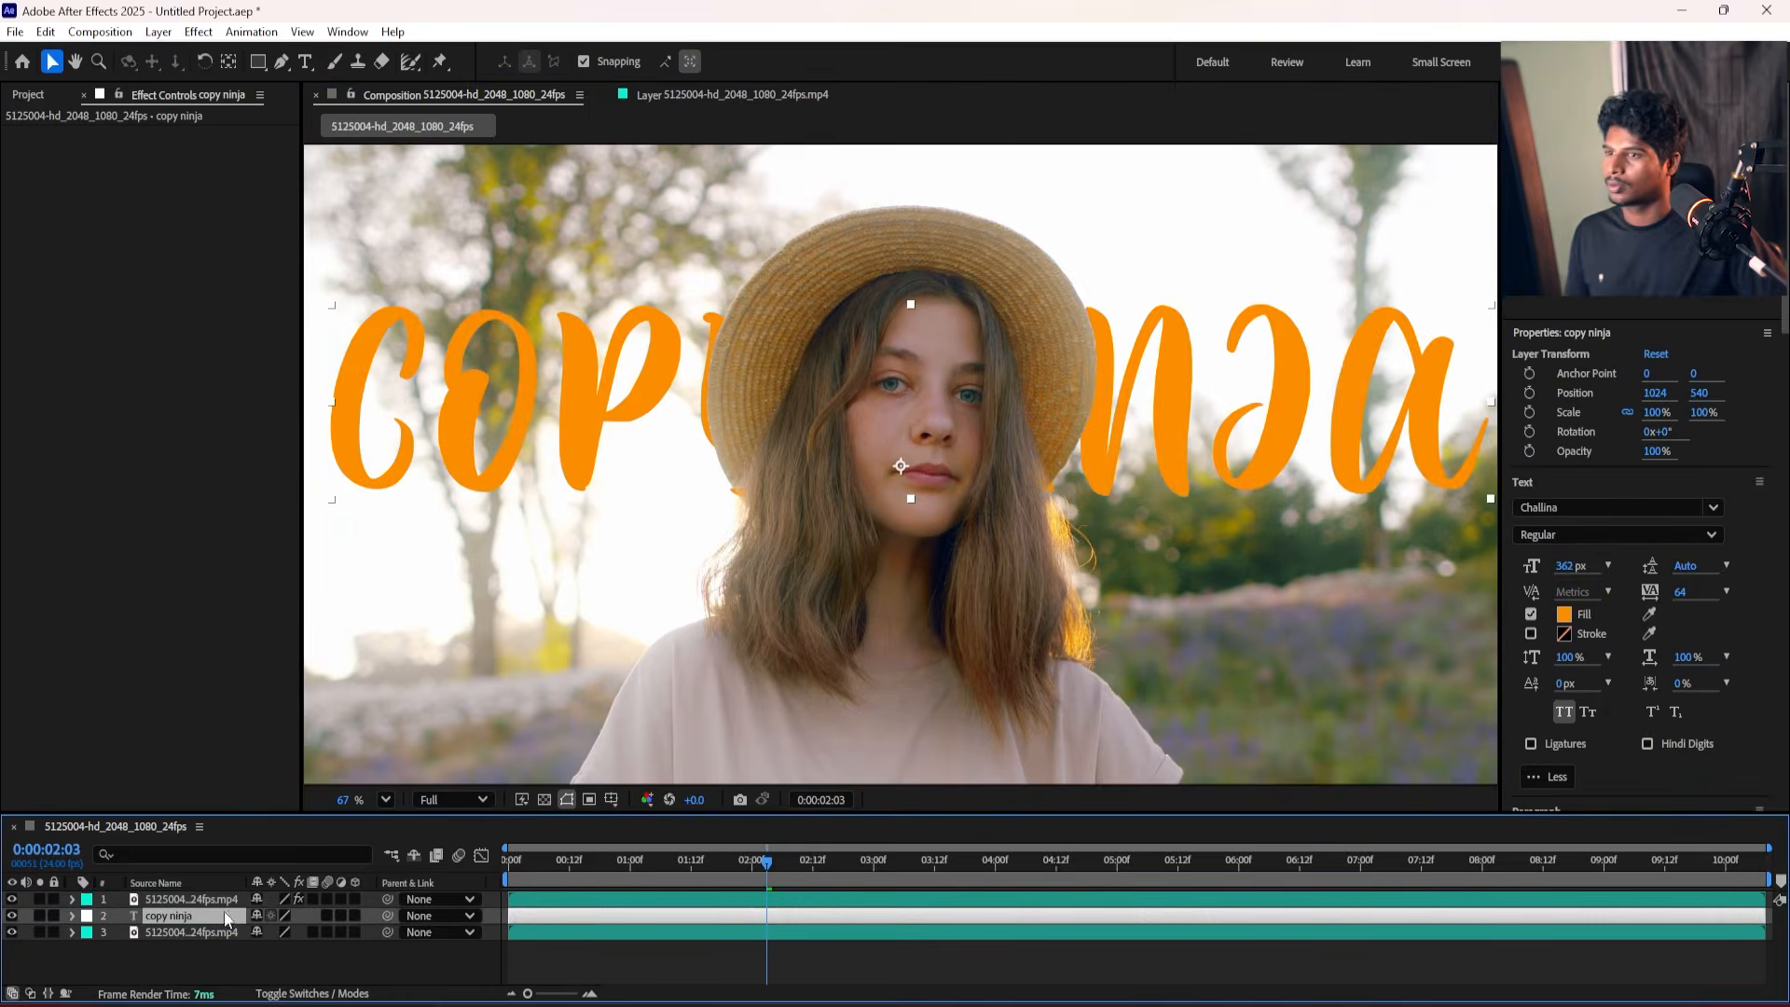
left_click_drag(793, 867, 900, 861)
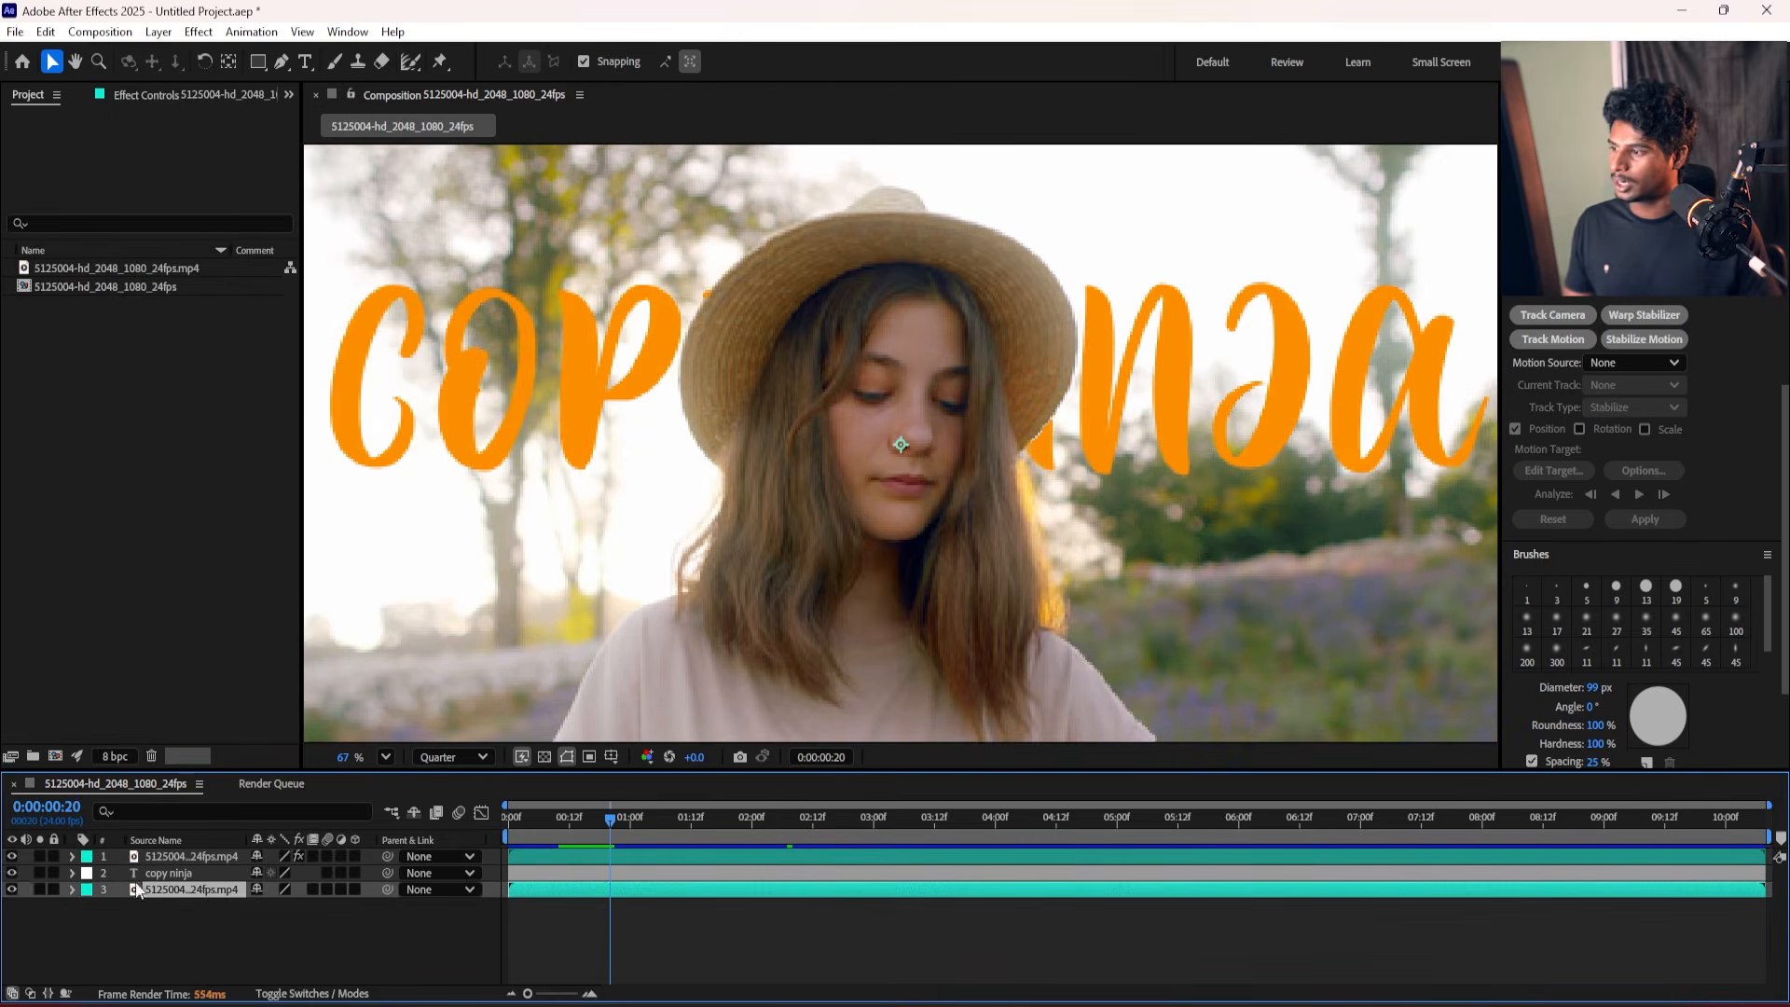
Hide the text and background clip layers and queue the cutout composition for Pre-render.
left_click_drag(11, 873, 11, 890)
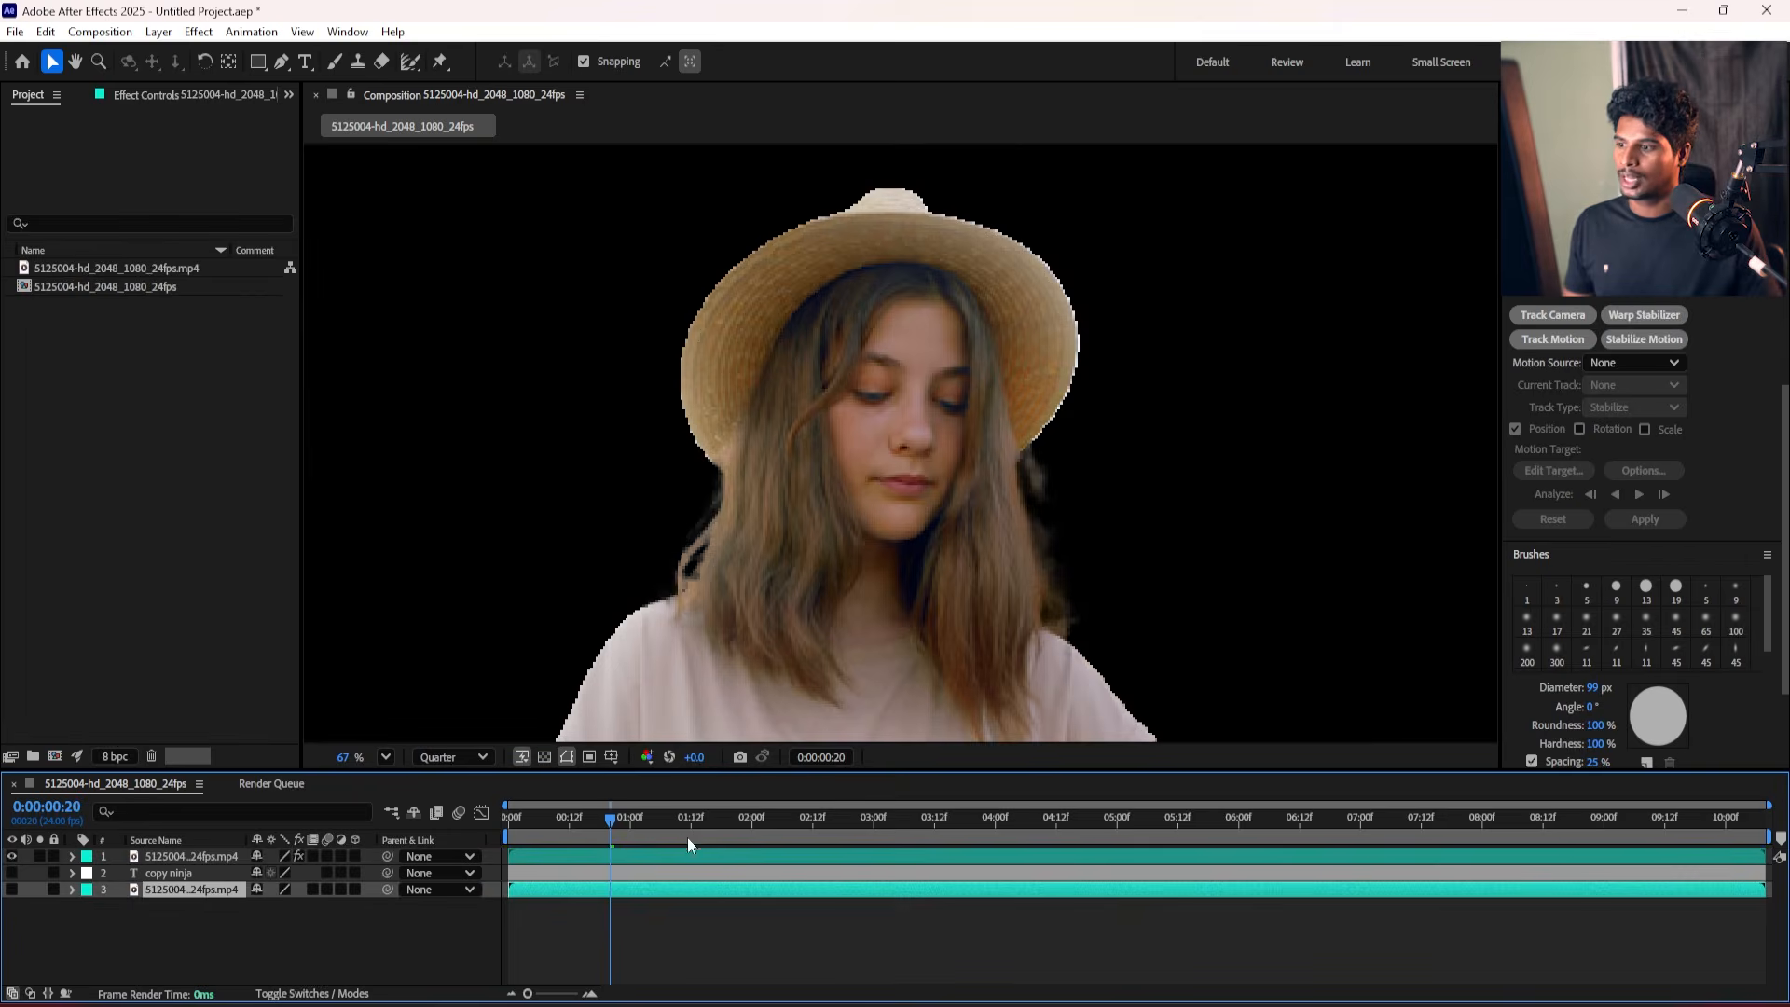
left_click(100, 31)
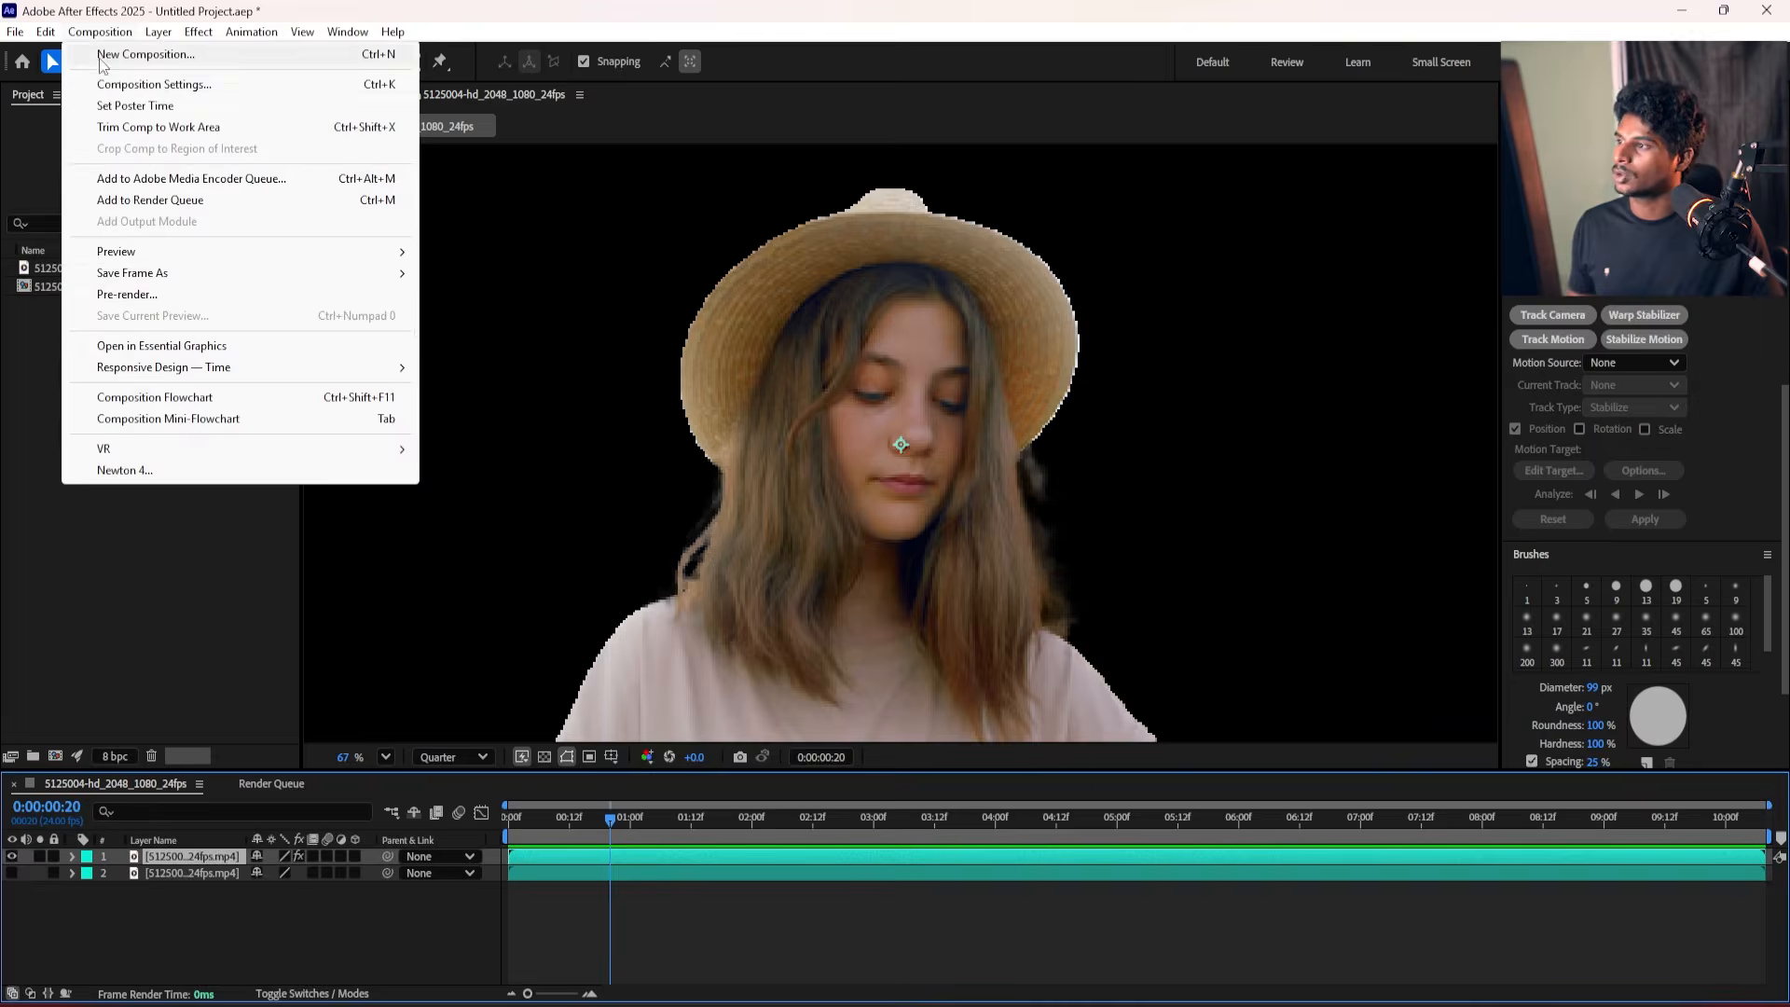
left_click(155, 293)
Set the pre-render output module to QuickTime with RGB + Alpha channels and render it.
left_click(156, 902)
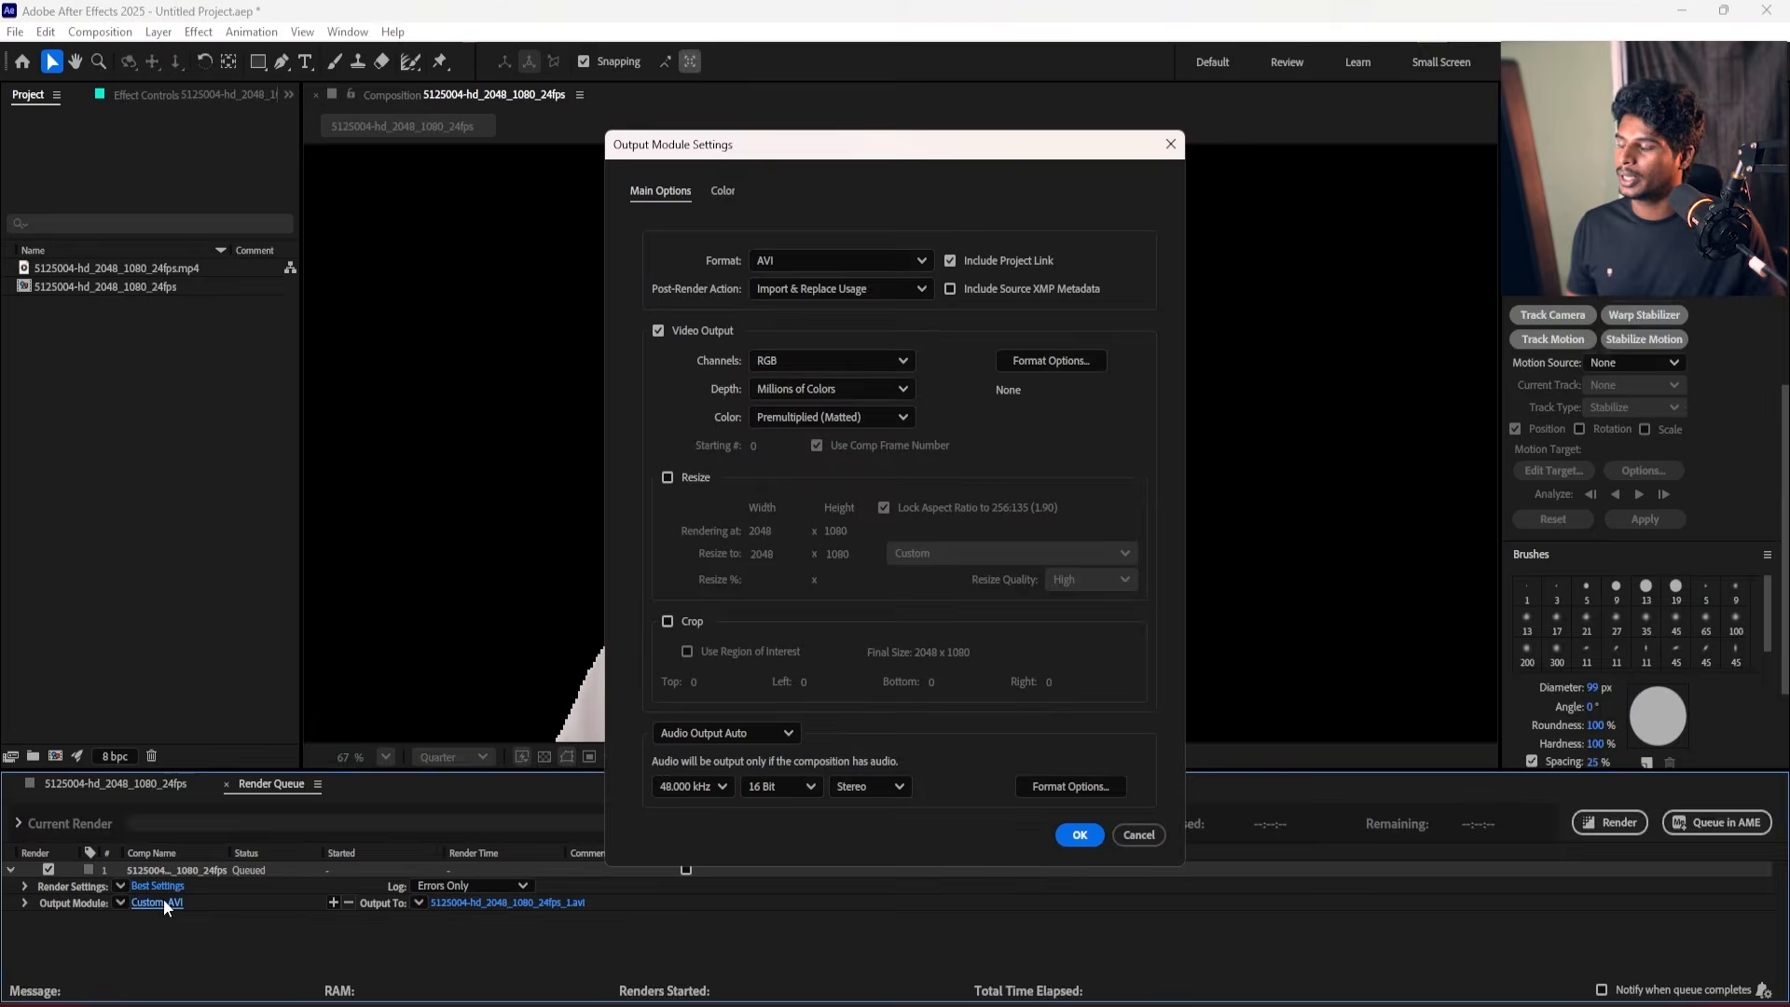
left_click(792, 358)
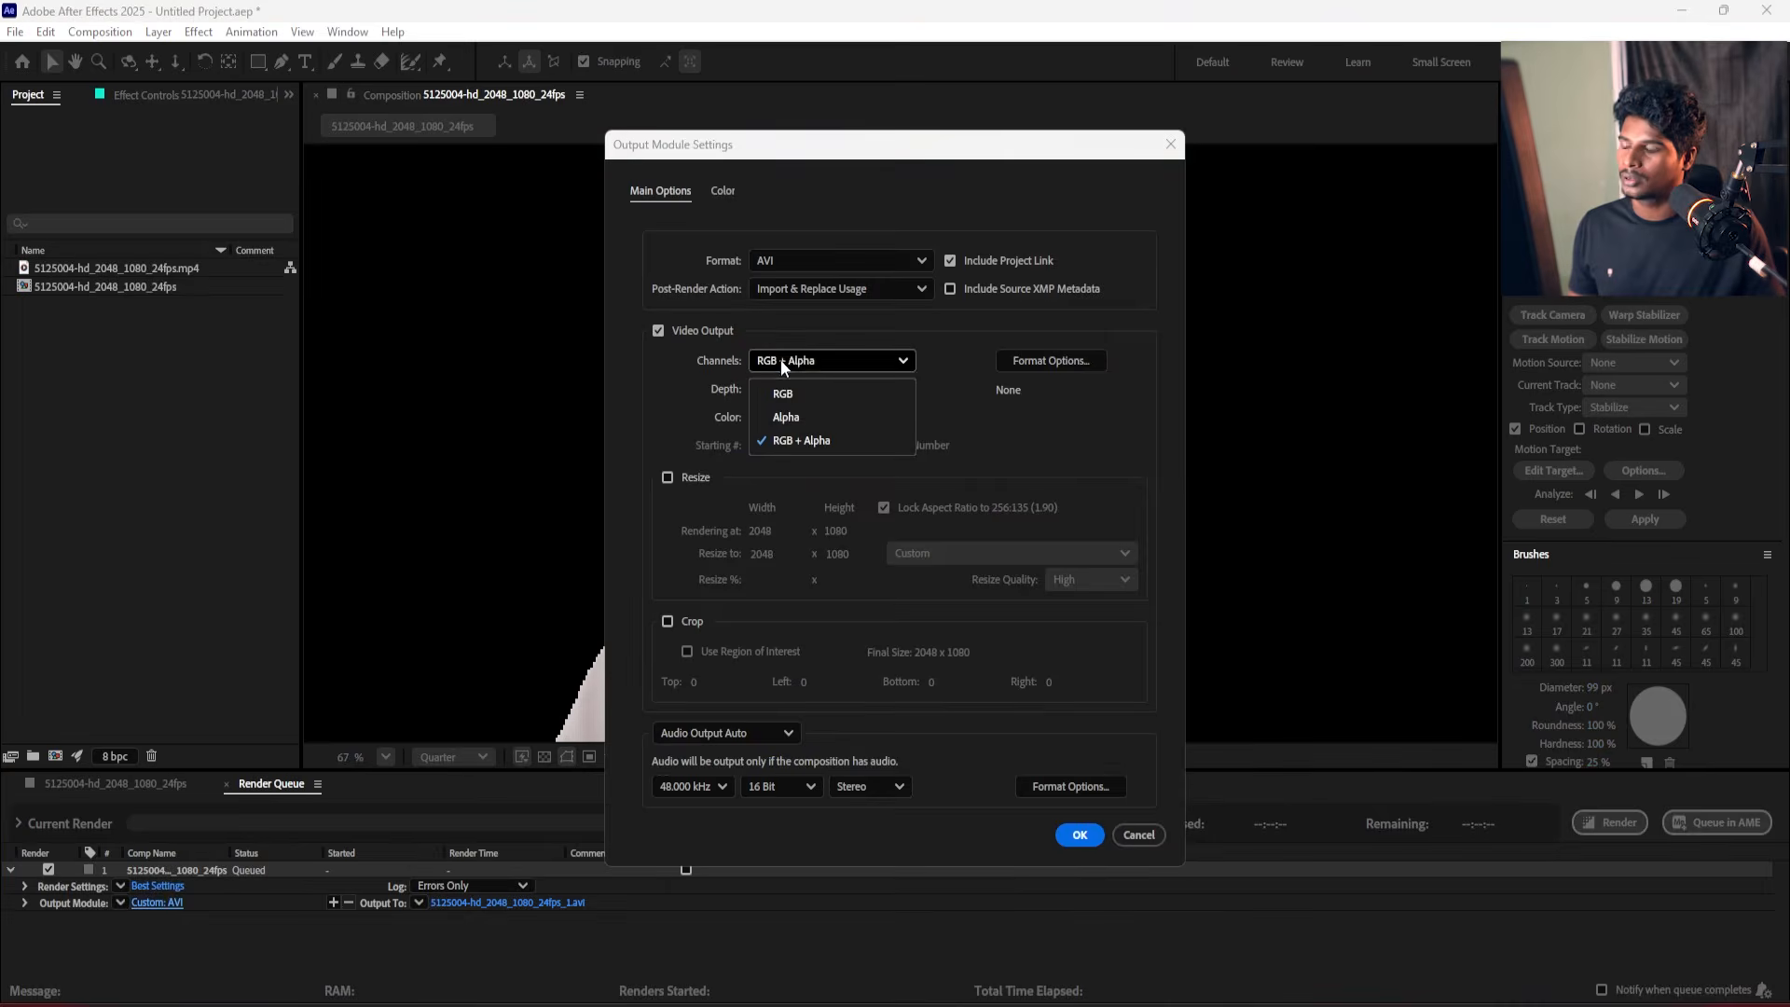
left_click(795, 440)
left_click(792, 260)
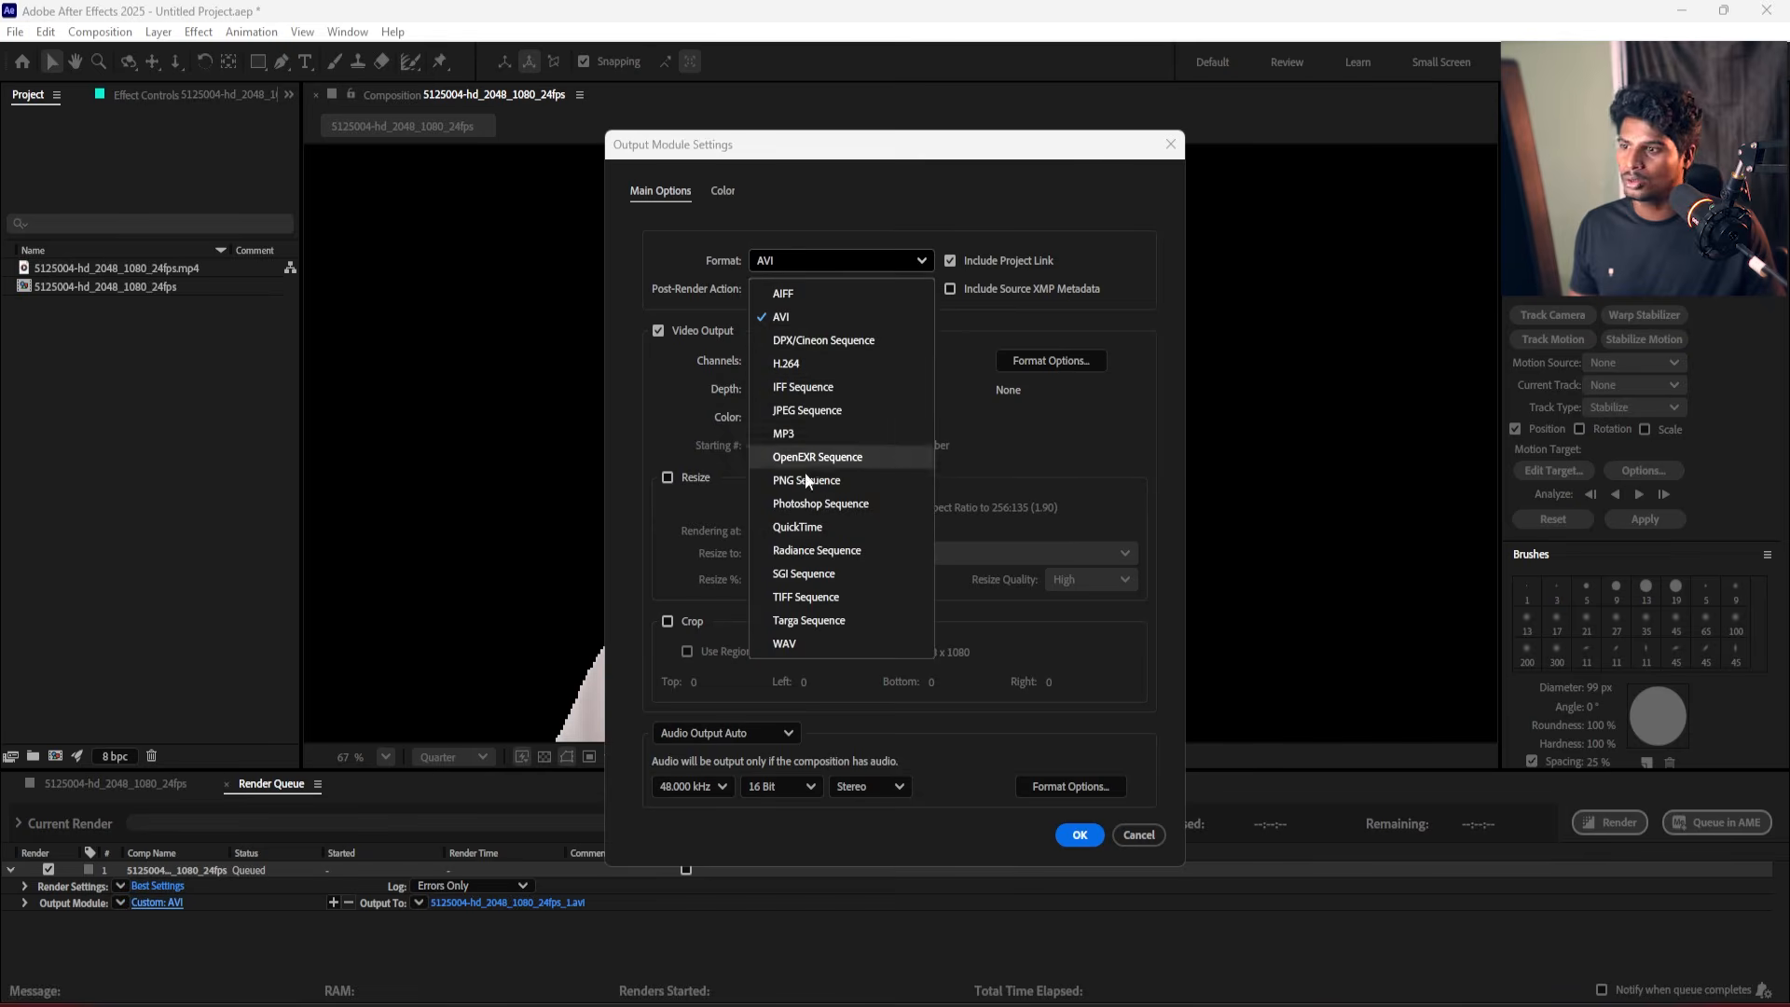
left_click(816, 529)
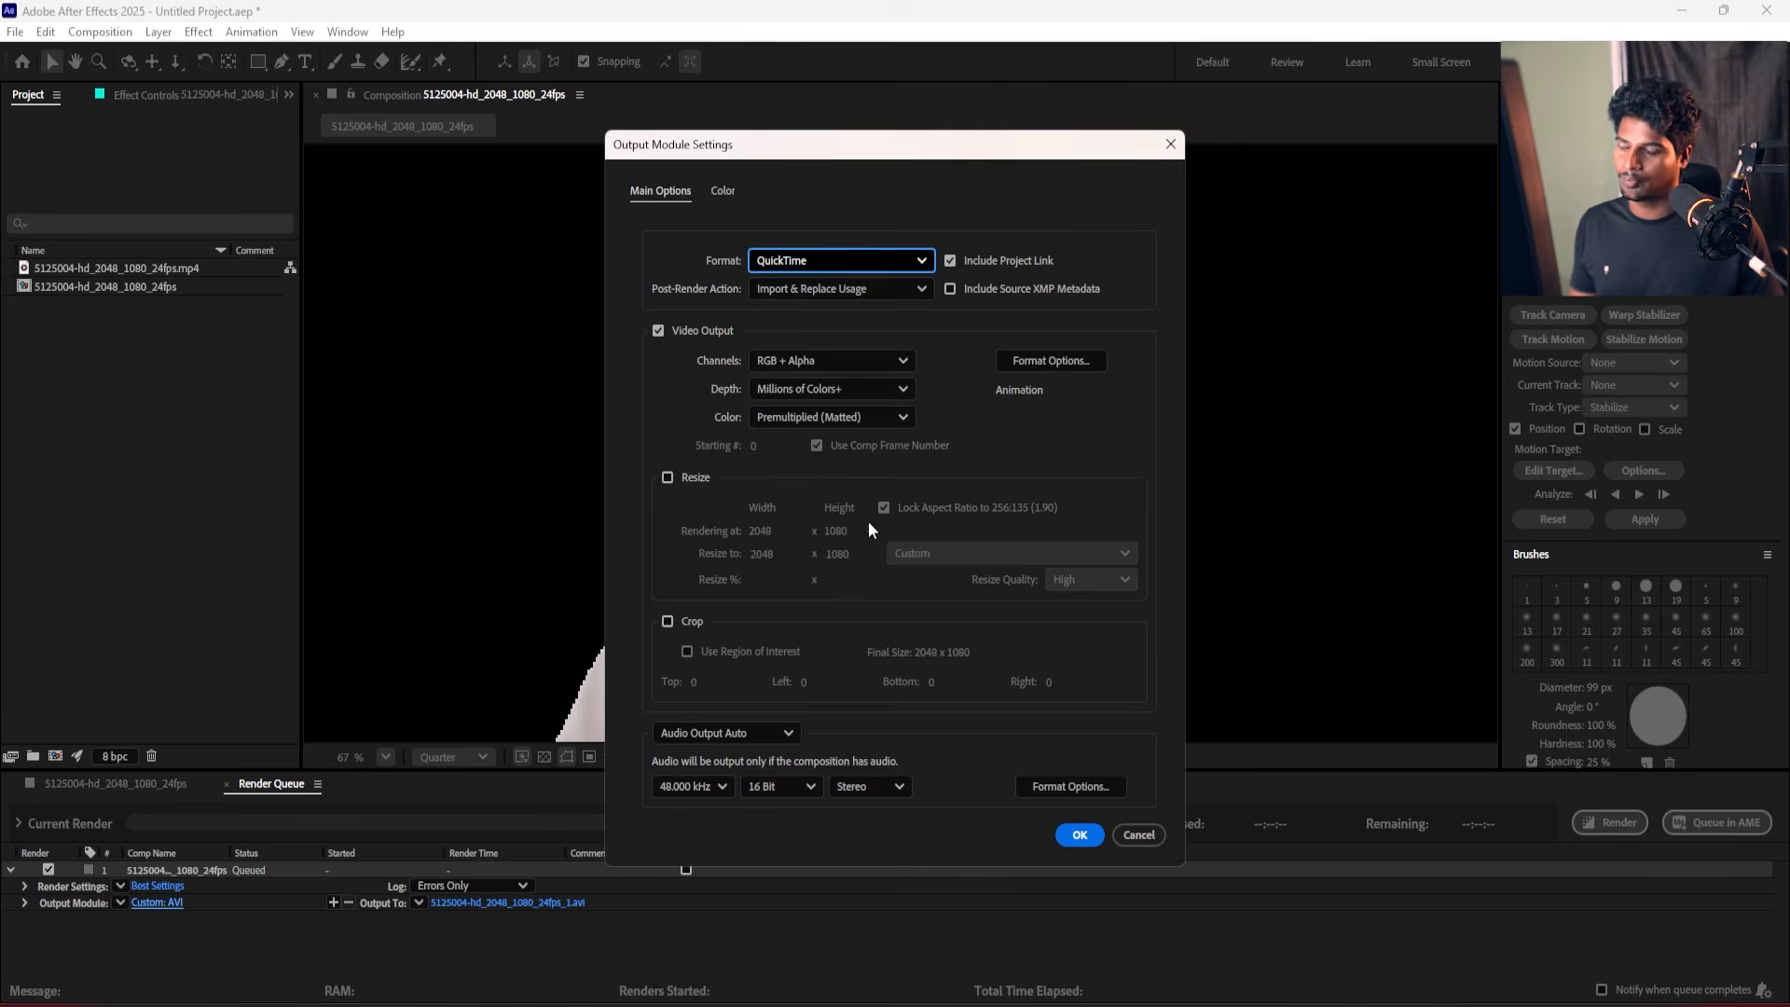
left_click(1080, 842)
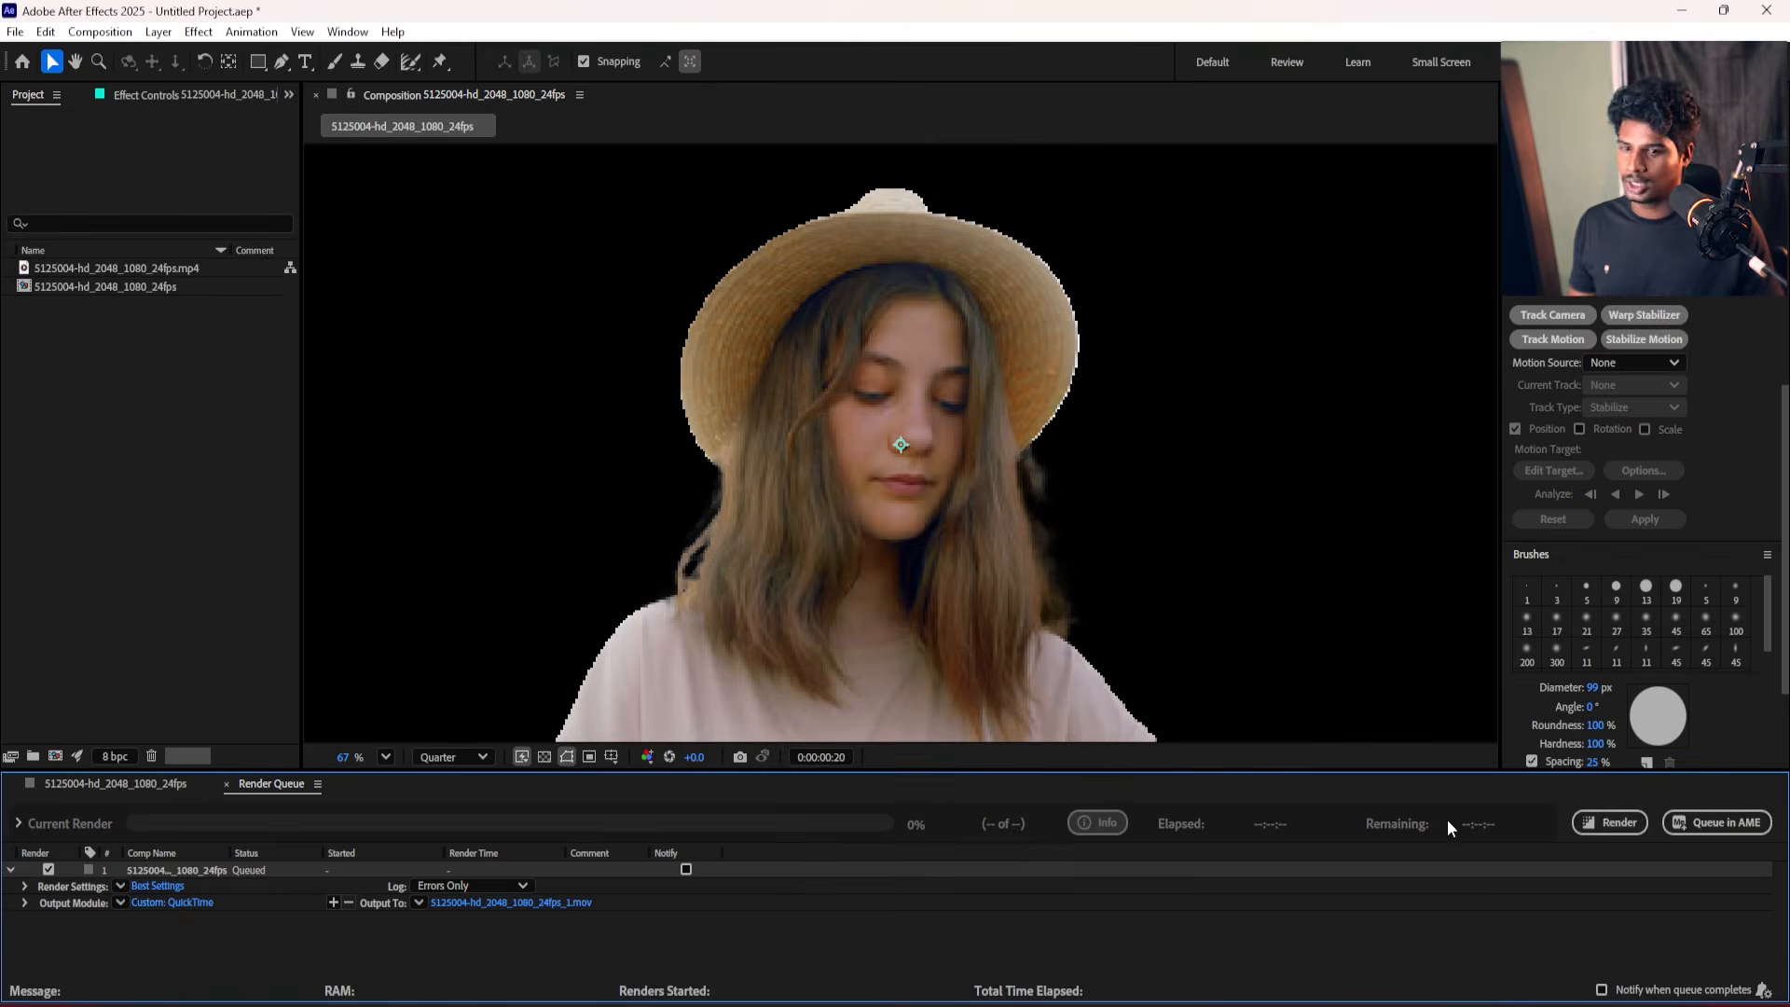
left_click(1599, 823)
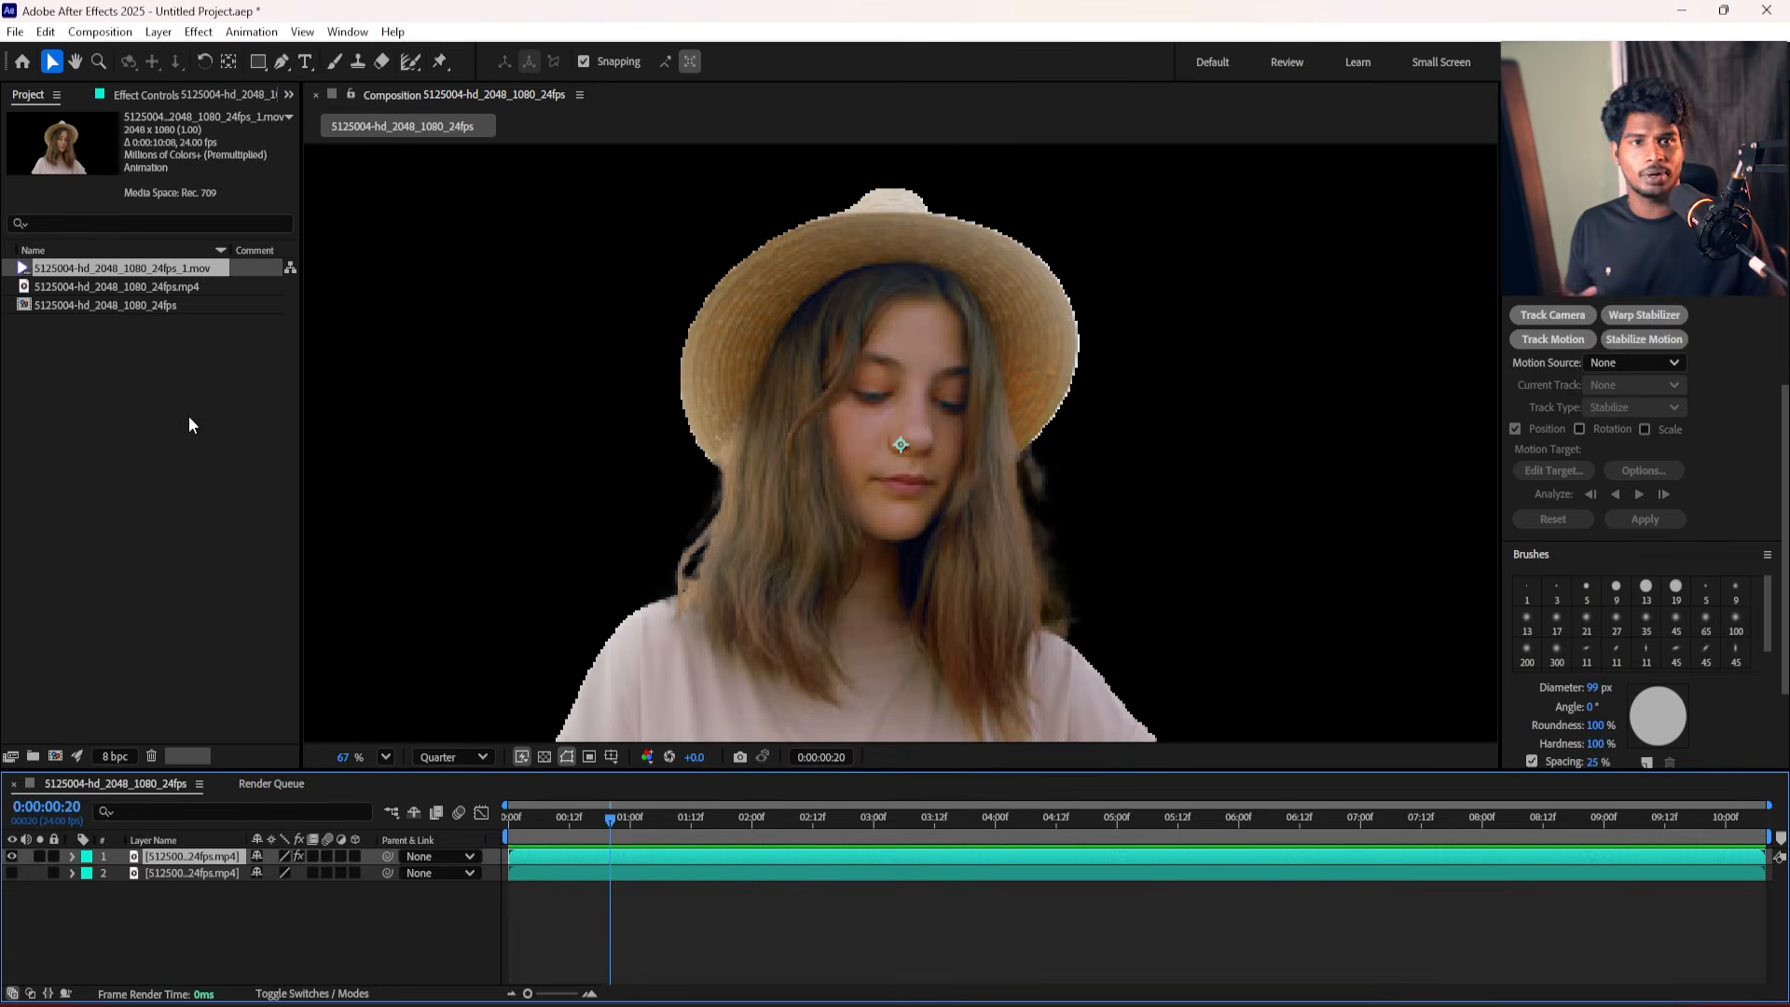
Place the rendered 5125004-hd_2048_1080_24fps_1.mov above the other layers and delete the Roto Brush clip layer beneath it.
left_click_drag(114, 272, 167, 856)
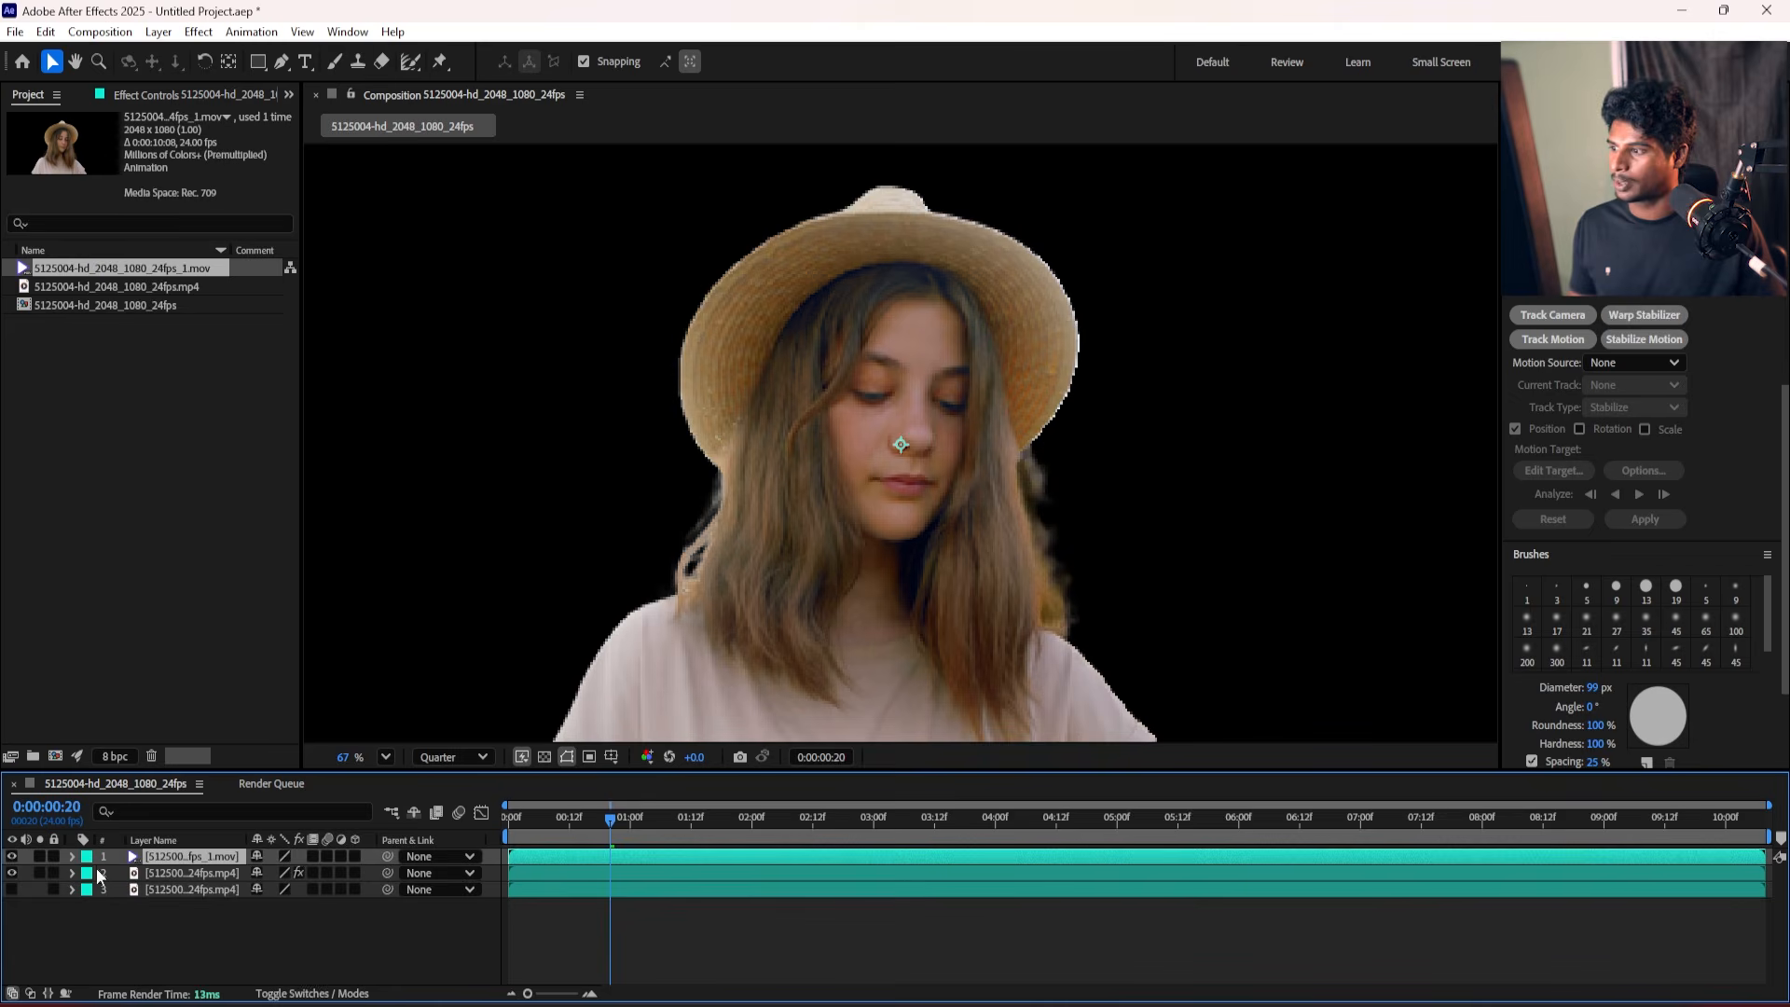
key("space")
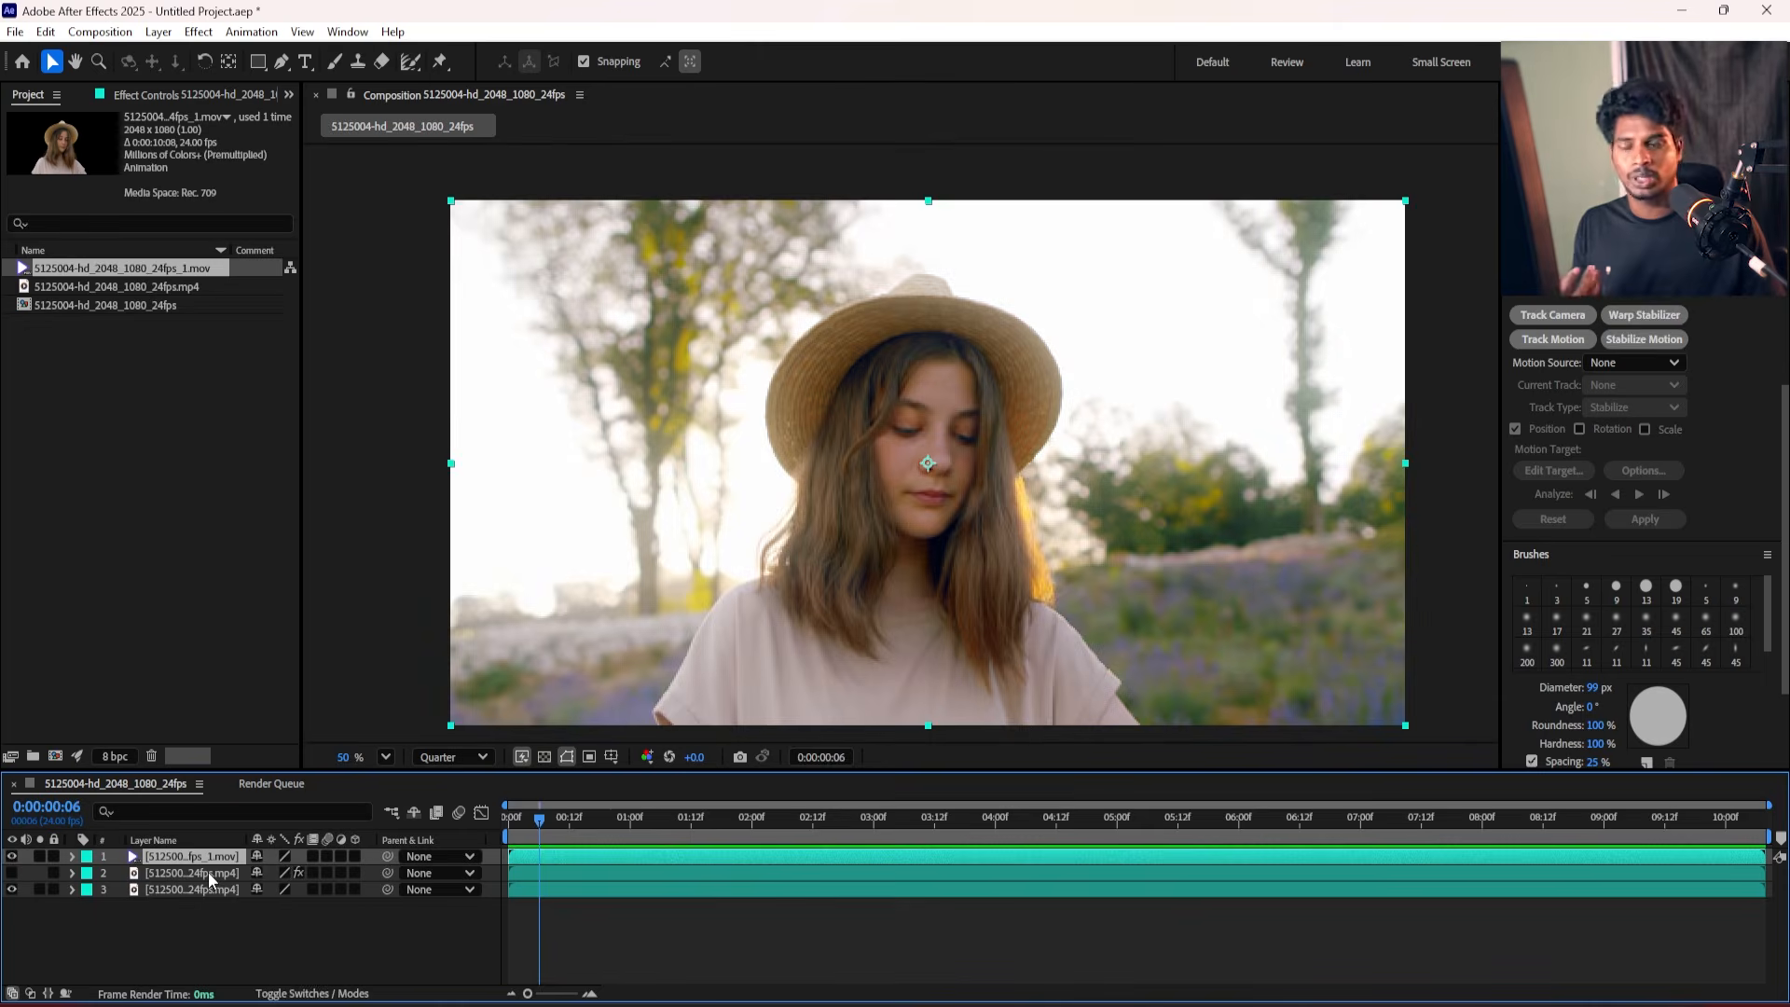
left_click(216, 876)
key("Delete")
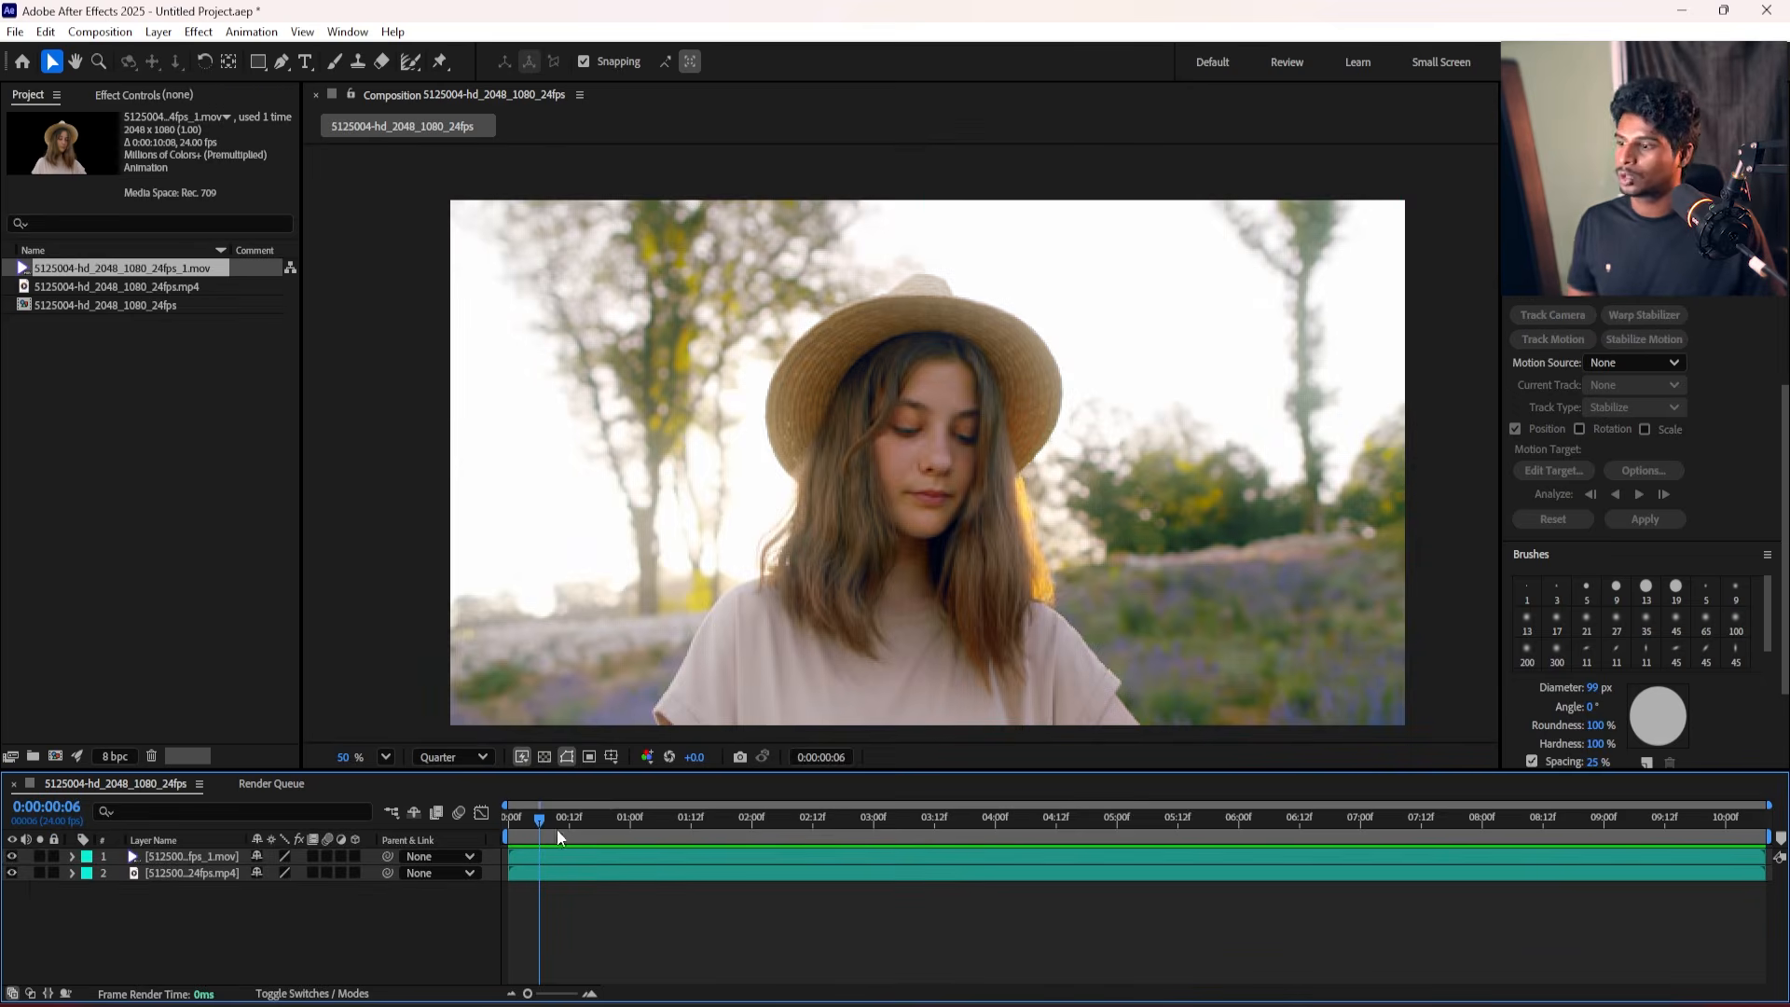
Preview the composition to check the woman's cutout in front of the "subscribe" text.
left_click(747, 820)
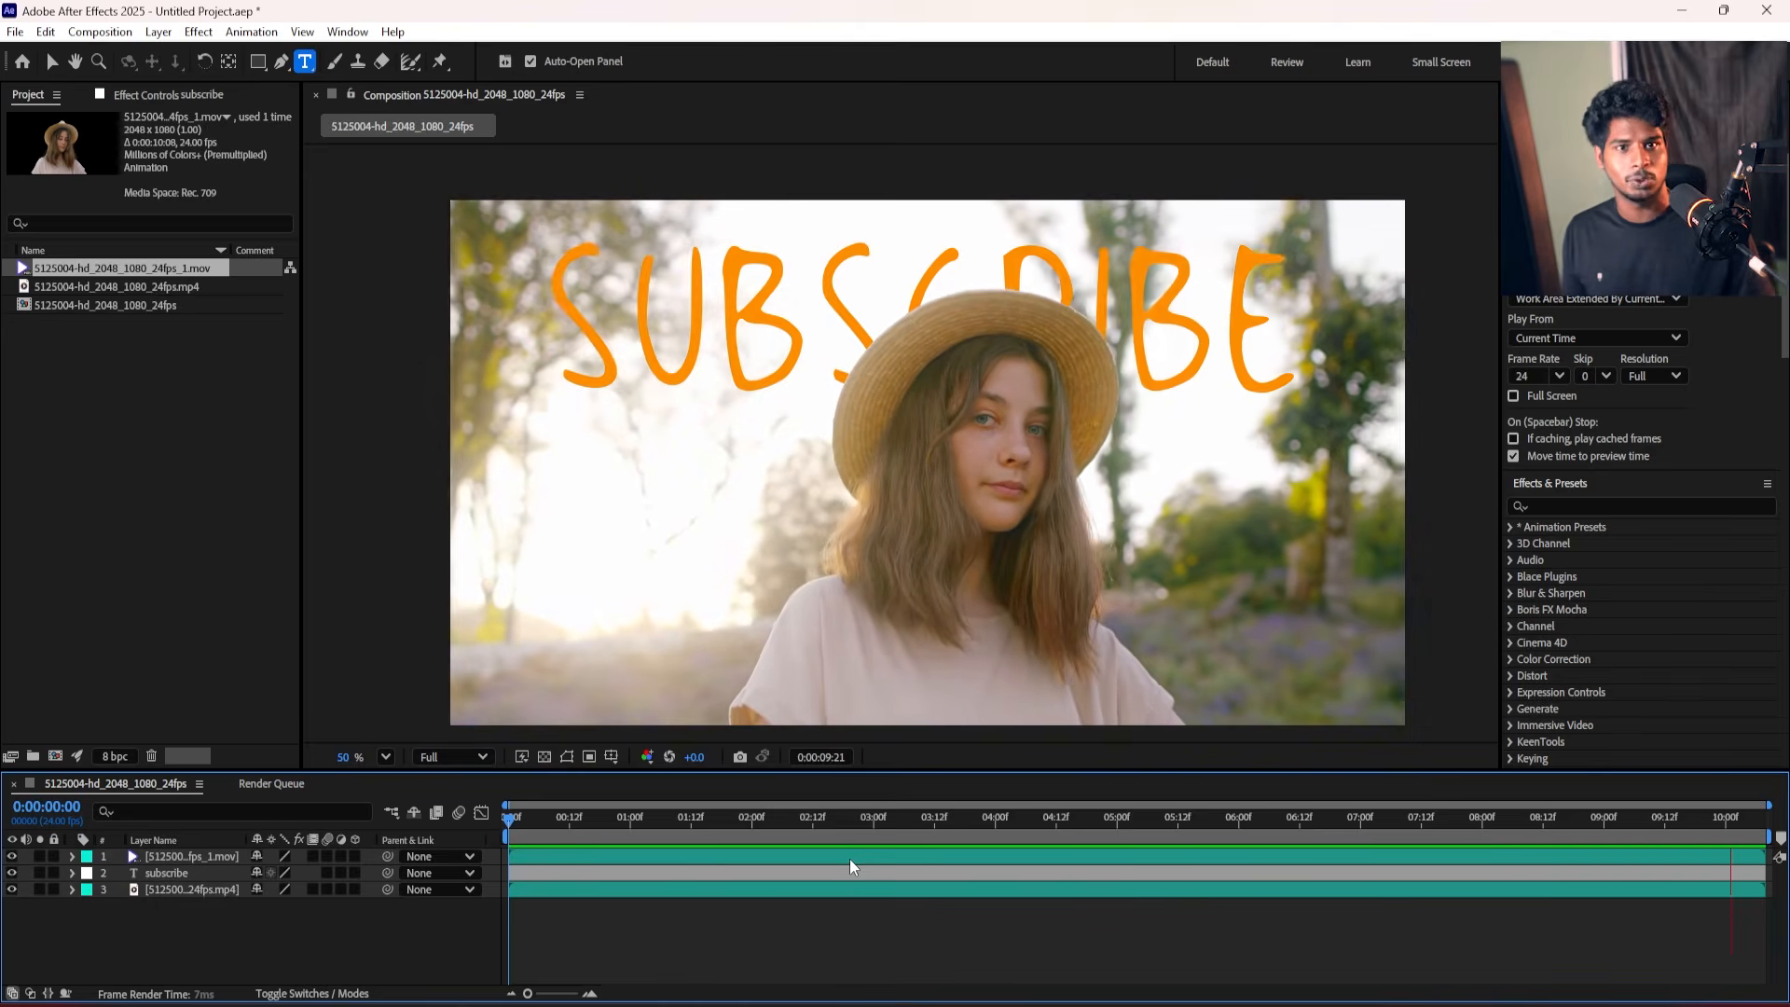
key("space")
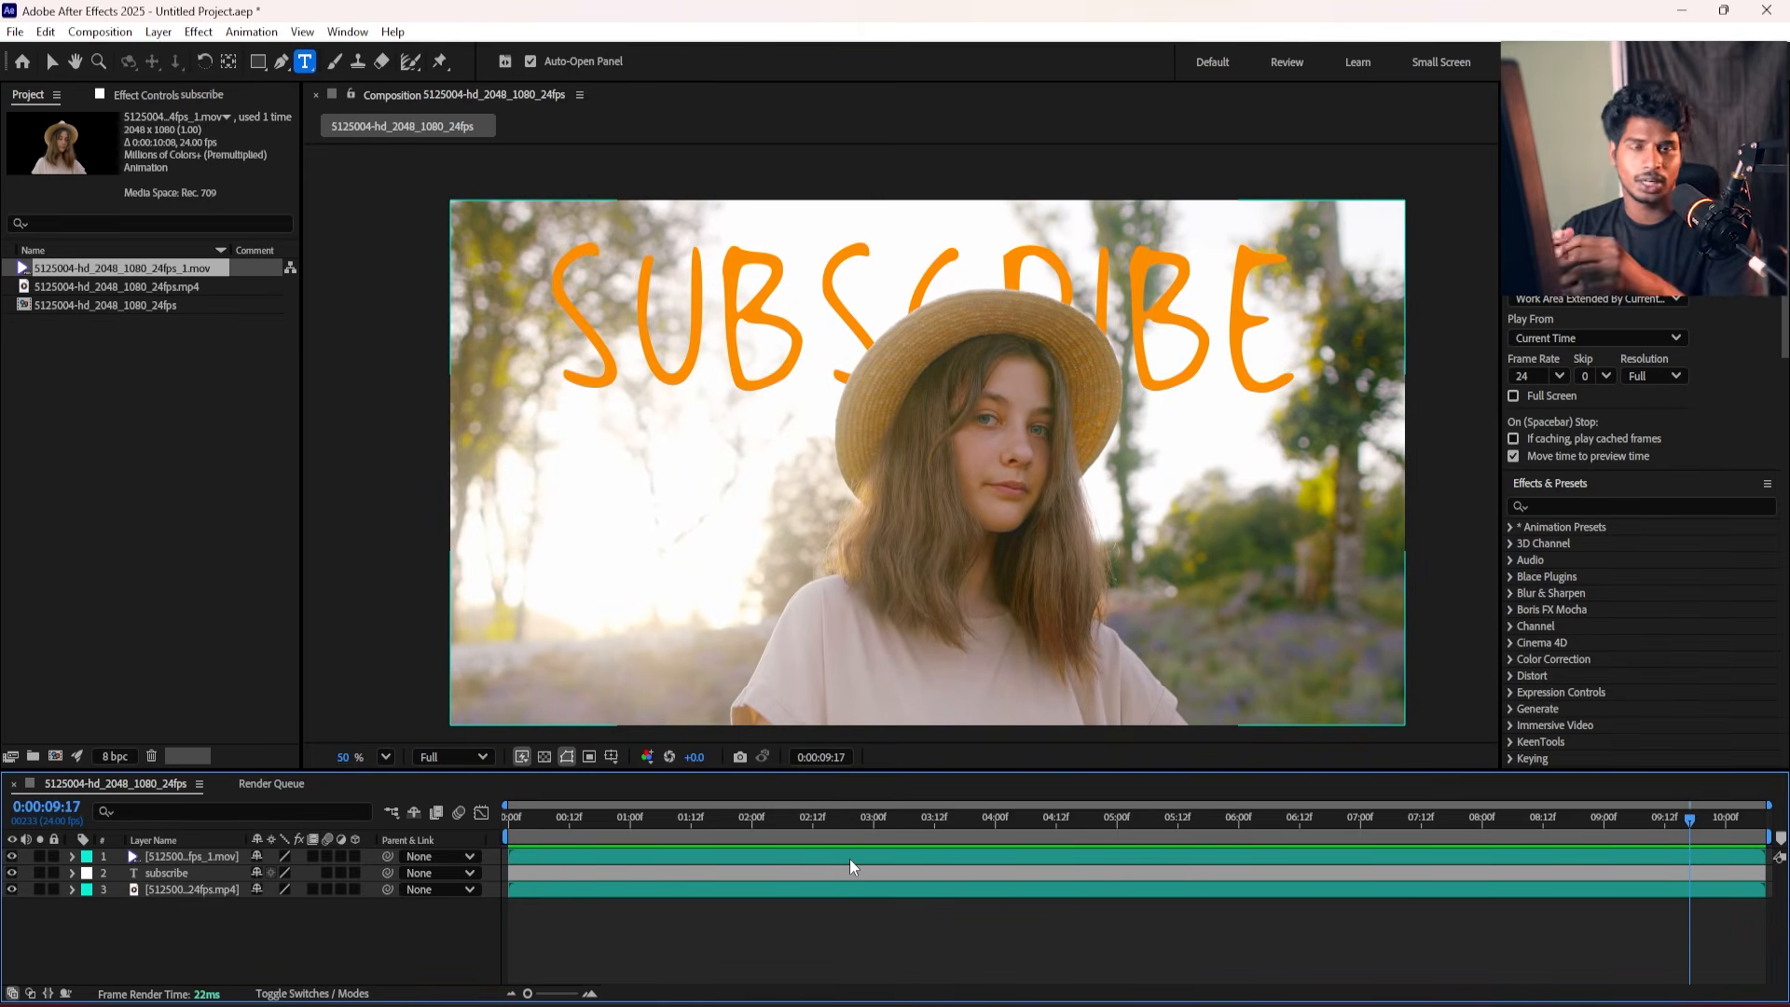